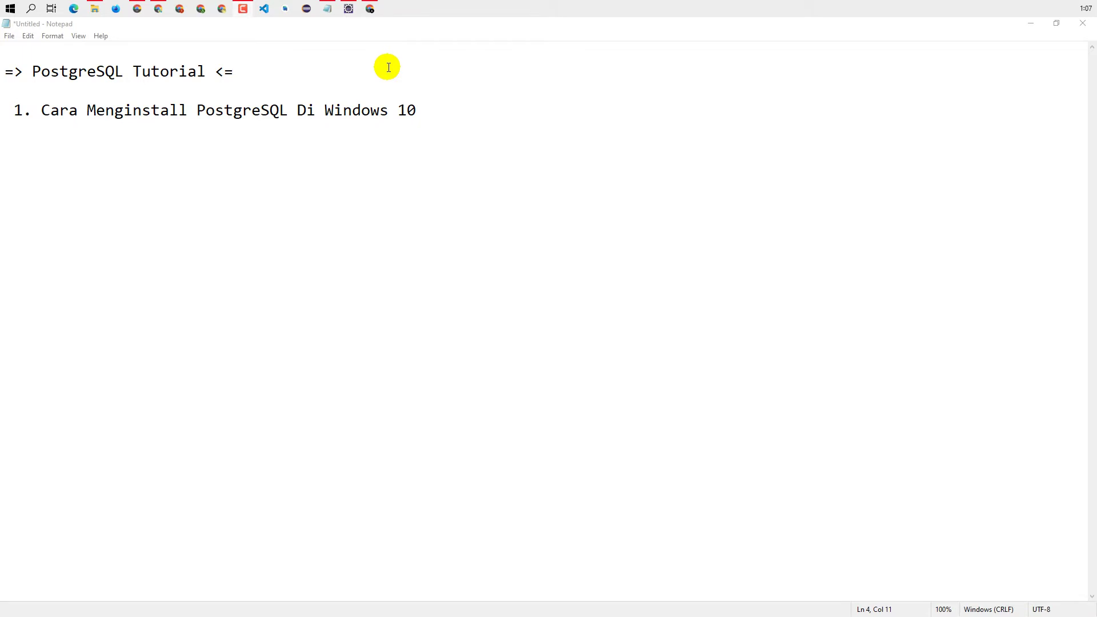
Switch to Chrome, search Google for "postgresql" and open the official postgresql.org website from the results
{"action": "left_click", "coordinate": [370, 8]}
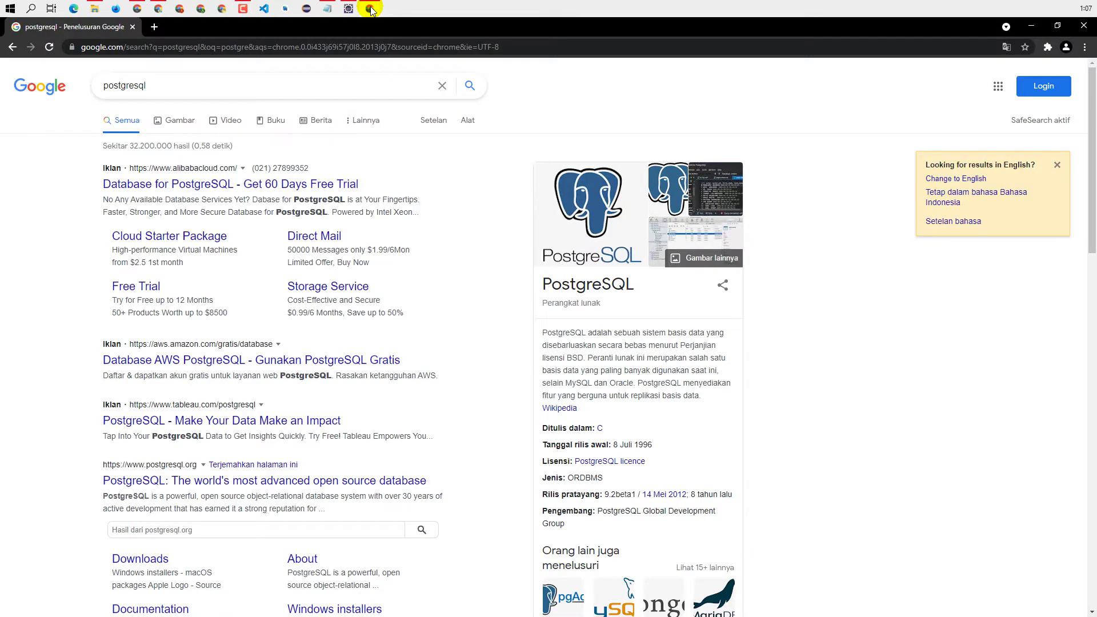
{"action": "left_click_drag", "start_coordinate": [155, 86], "coordinate": [80, 102]}
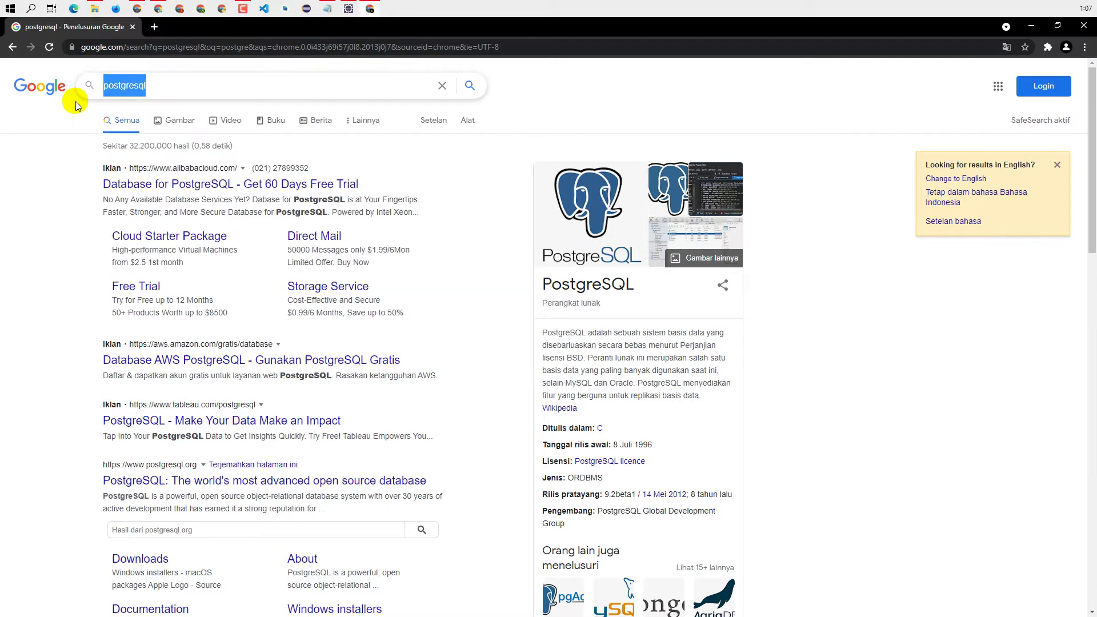
{"action": "key", "text": "Return"}
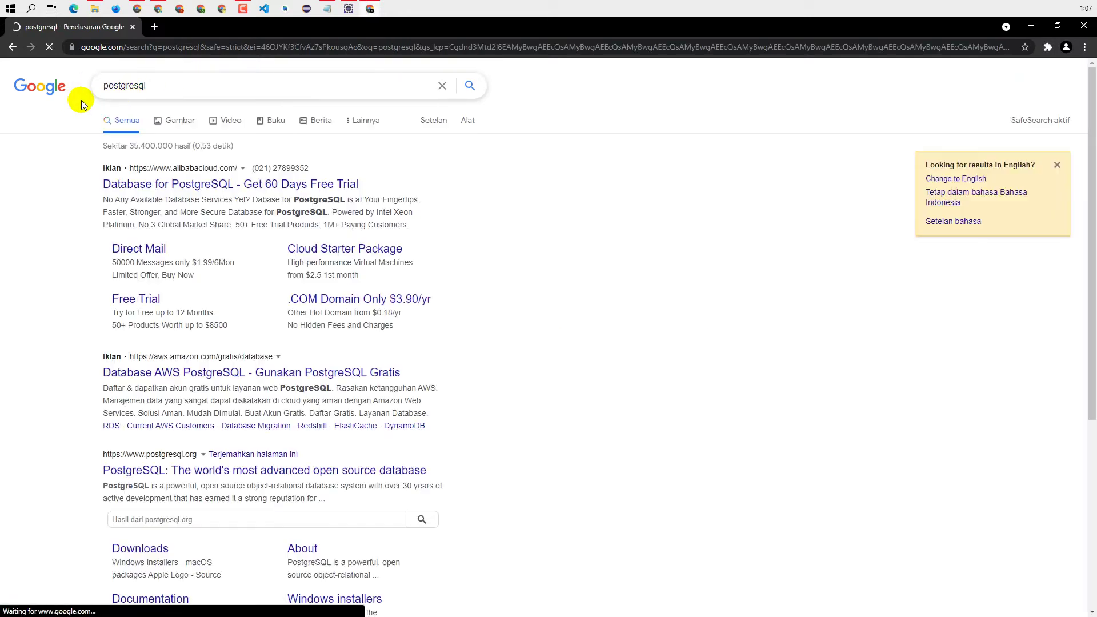
{"action": "scroll", "coordinate": [80, 466], "scroll_direction": "down", "scroll_amount": 4}
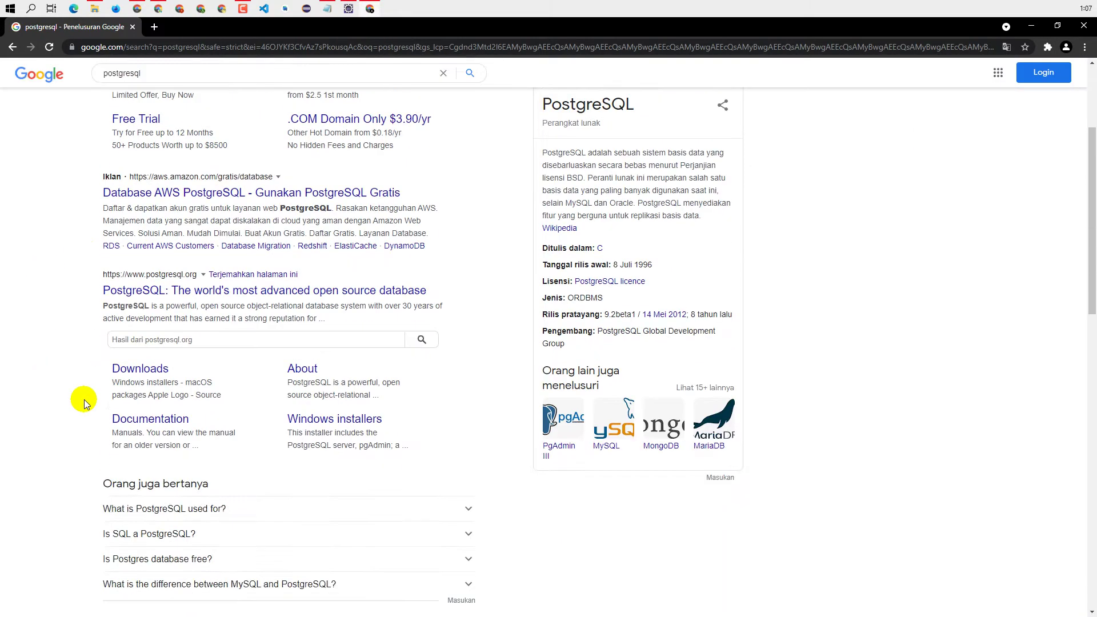
{"action": "scroll", "coordinate": [146, 195], "scroll_direction": "up", "scroll_amount": 4}
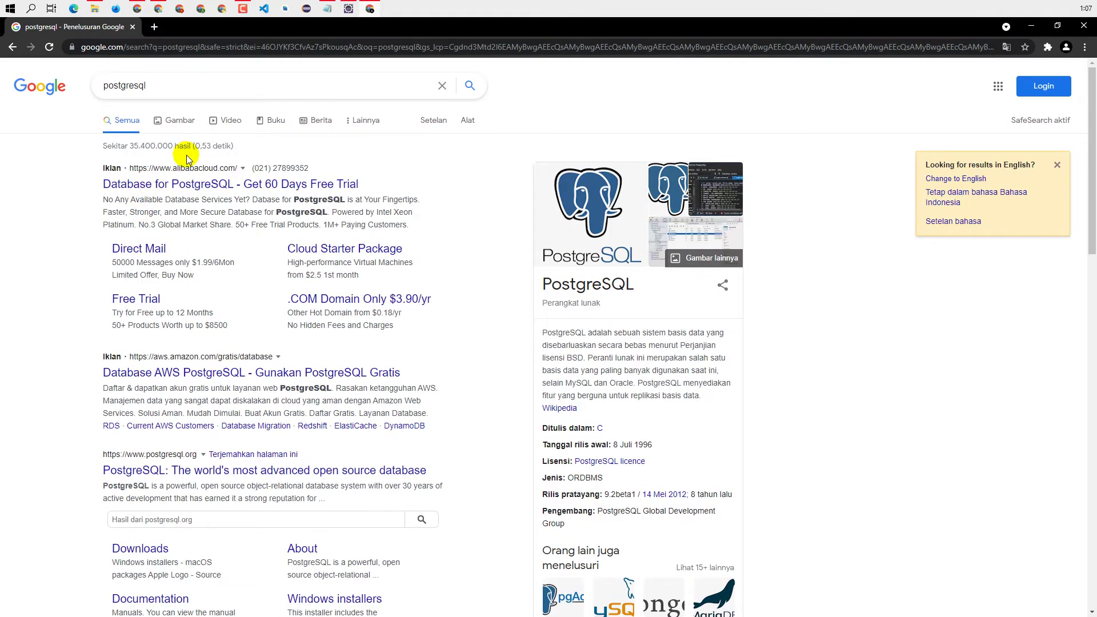
{"action": "scroll", "coordinate": [155, 249], "scroll_direction": "down", "scroll_amount": 5}
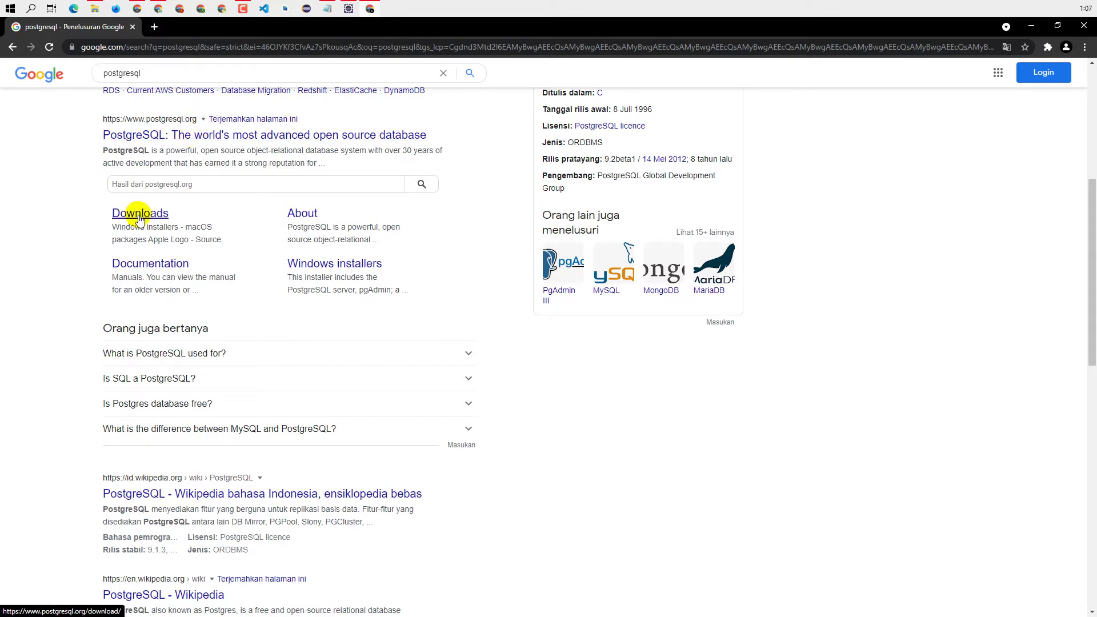
{"action": "left_click", "coordinate": [190, 141]}
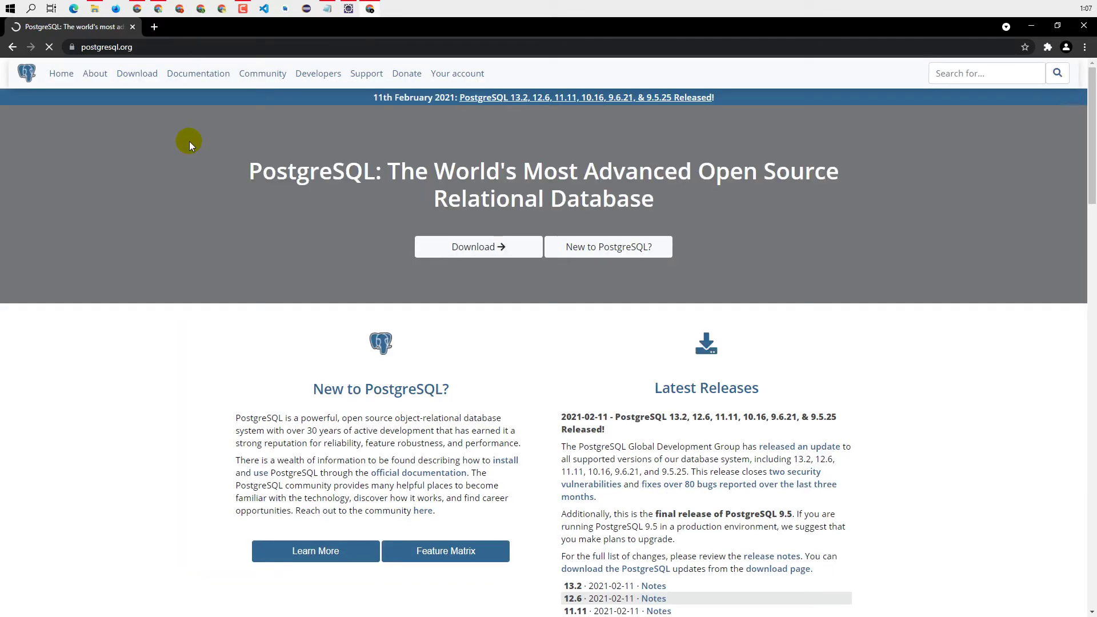
Go to the PostgreSQL downloads for Windows and open EDB's installer download page
{"action": "left_click", "coordinate": [495, 259]}
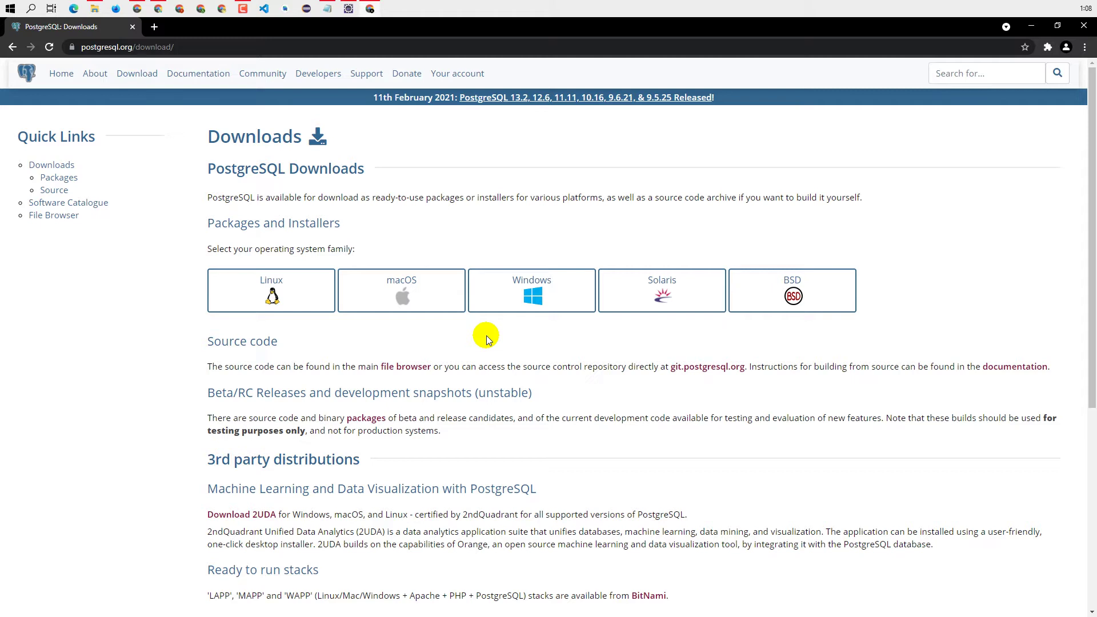
{"action": "left_click", "coordinate": [534, 304]}
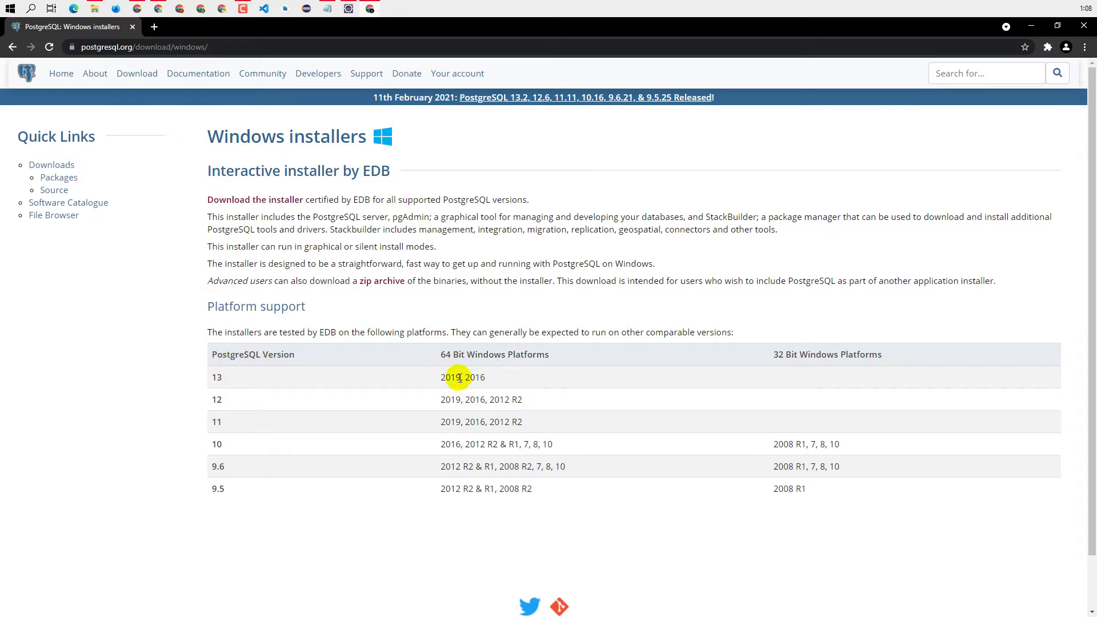
{"action": "scroll", "coordinate": [594, 430], "scroll_direction": "down", "scroll_amount": 1}
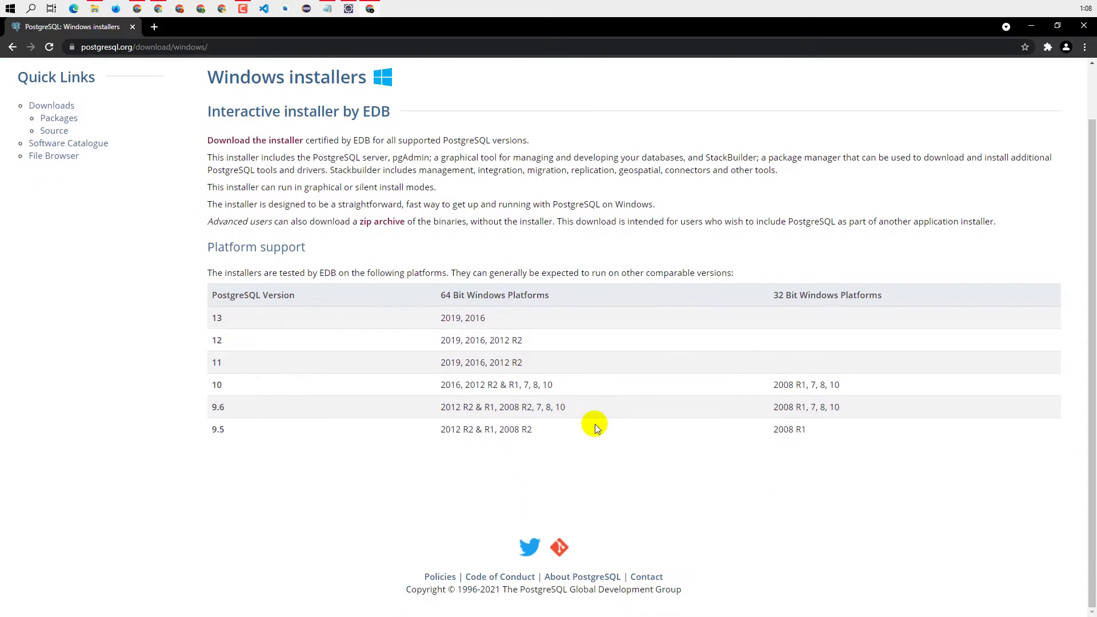
{"action": "scroll", "coordinate": [595, 424], "scroll_direction": "up", "scroll_amount": 1}
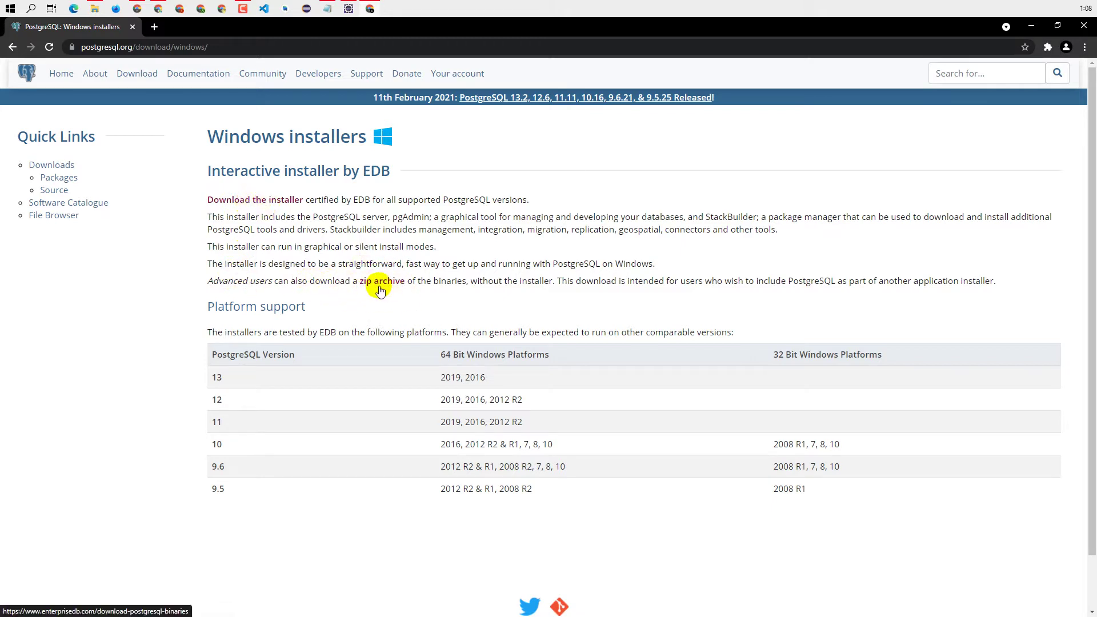
{"action": "left_click", "coordinate": [254, 201]}
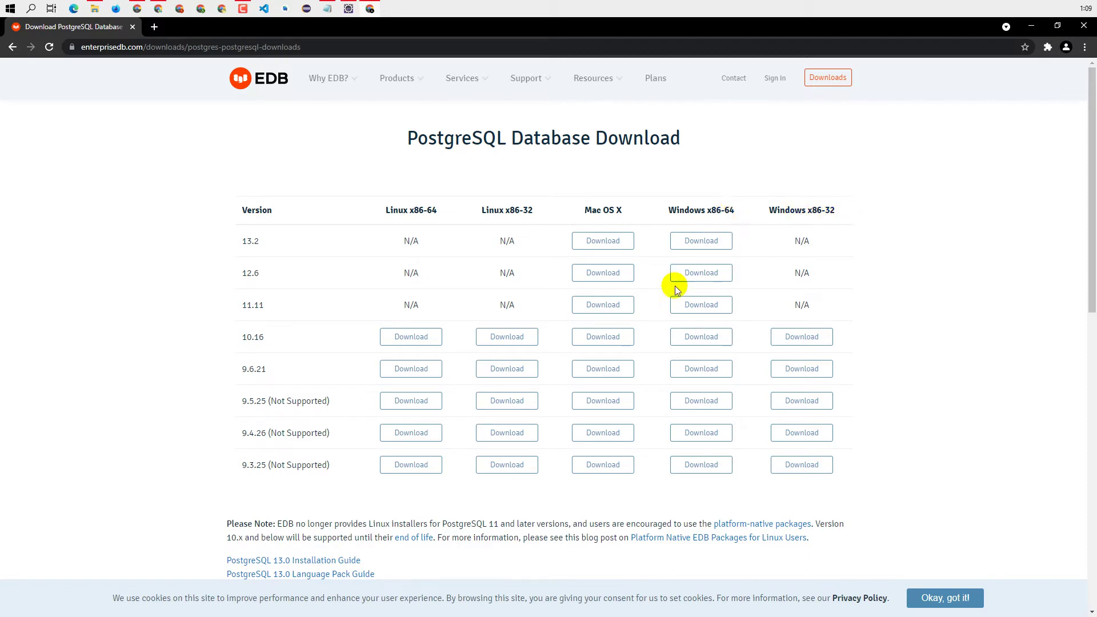
Check the computer's system type in the This PC properties and return to the EDB download list
{"action": "left_click_drag", "start_coordinate": [240, 335], "coordinate": [261, 337]}
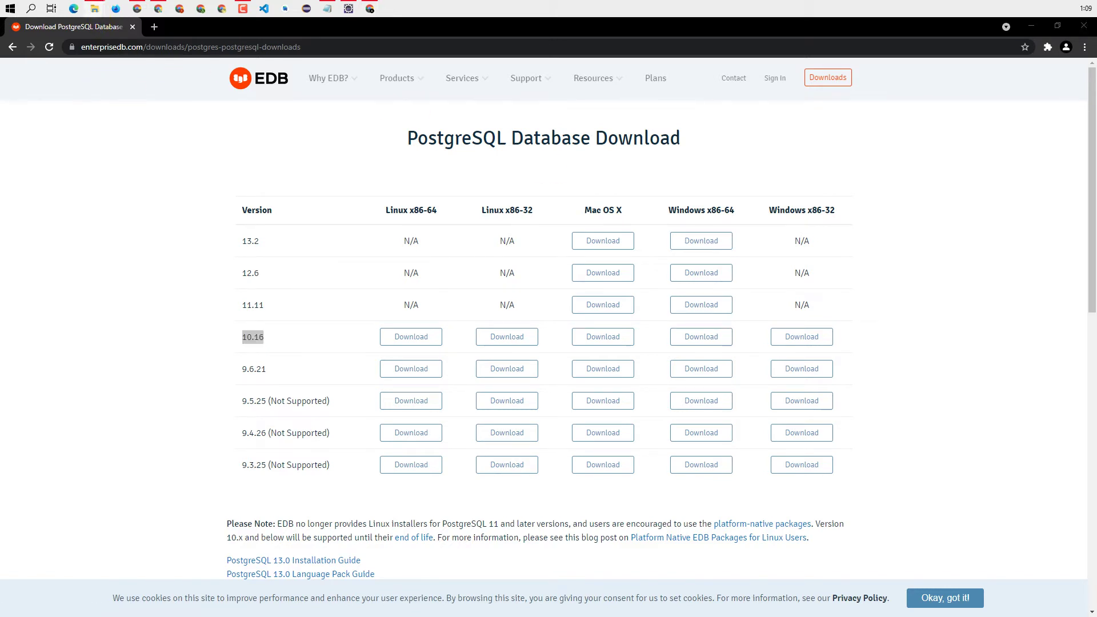
{"action": "left_click_drag", "start_coordinate": [0, 195], "coordinate": [458, 12]}
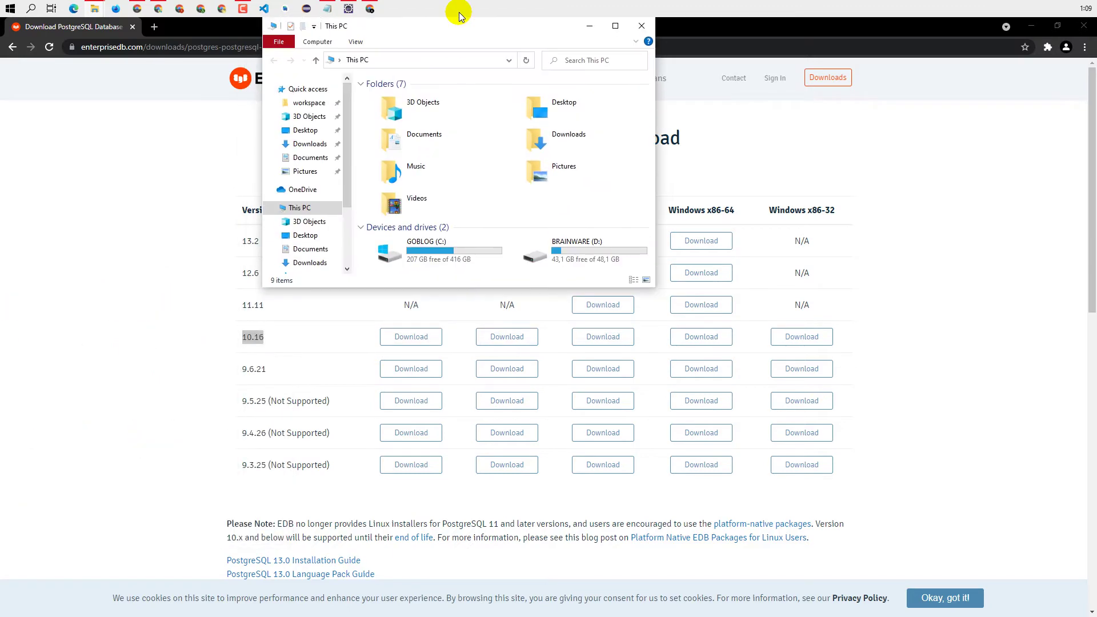
{"action": "double_click", "coordinate": [471, 24]}
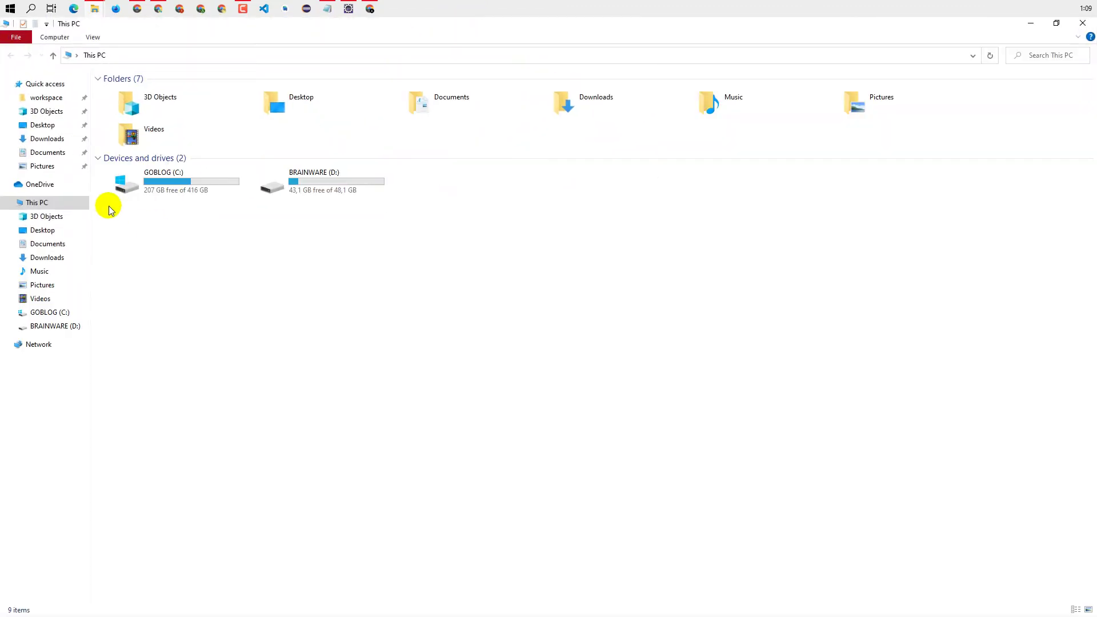
{"action": "right_click", "coordinate": [72, 205]}
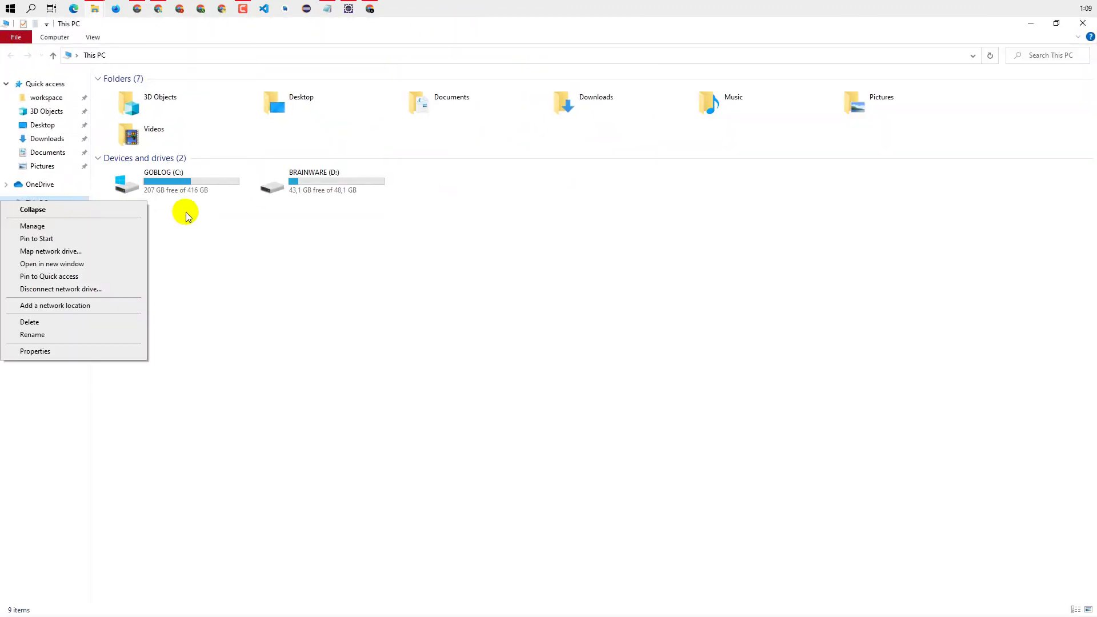
{"action": "left_click", "coordinate": [184, 217]}
{"action": "right_click", "coordinate": [72, 205]}
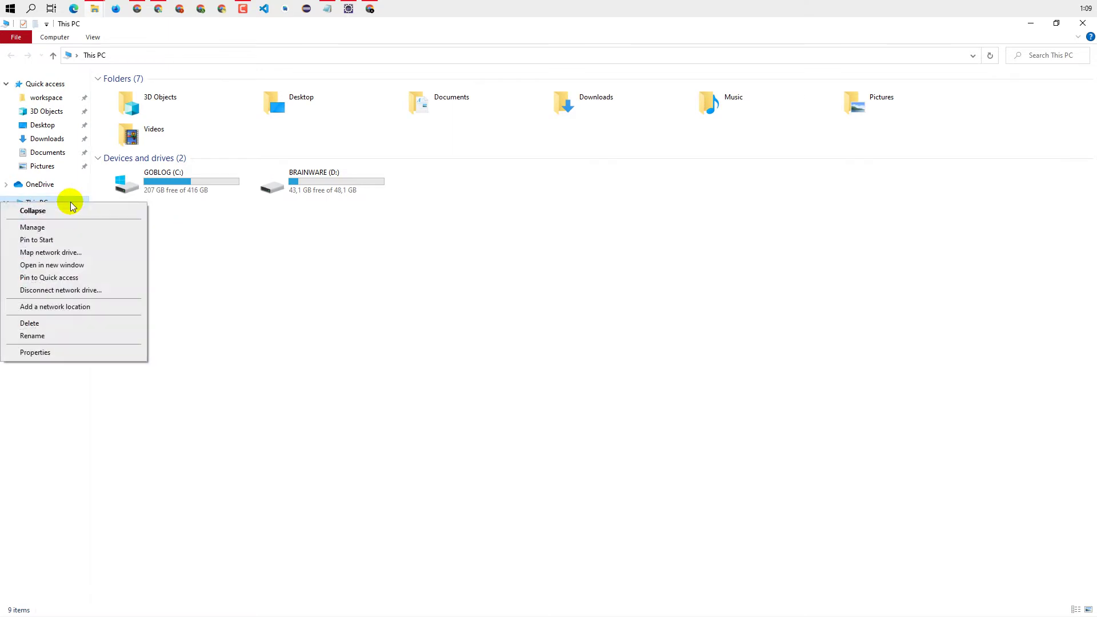
{"action": "left_click", "coordinate": [60, 354]}
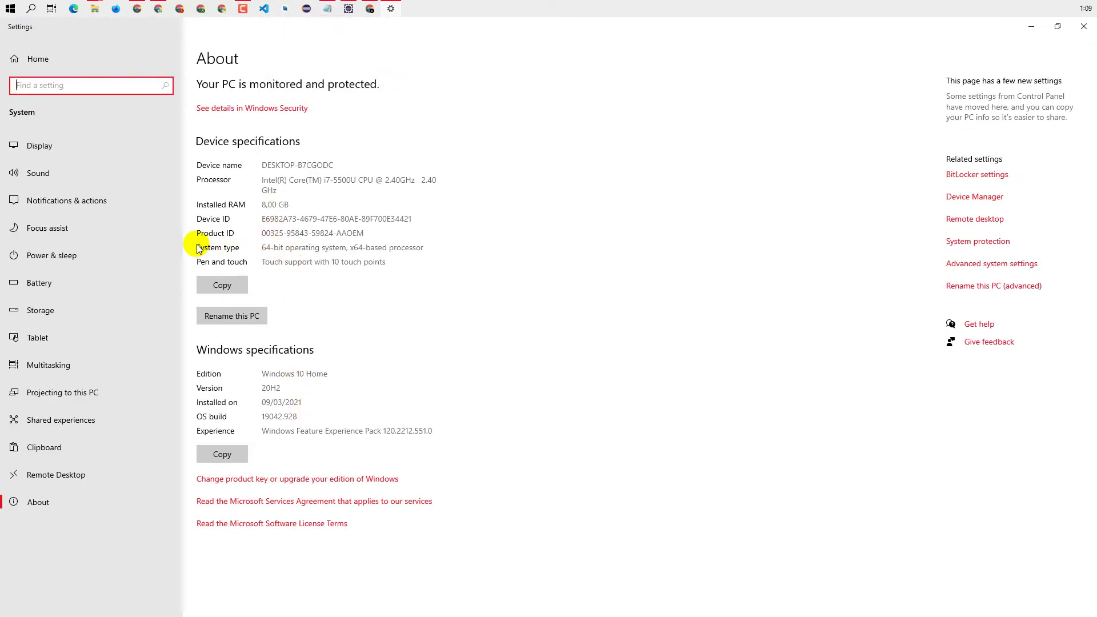
{"action": "left_click_drag", "start_coordinate": [264, 247], "coordinate": [297, 247]}
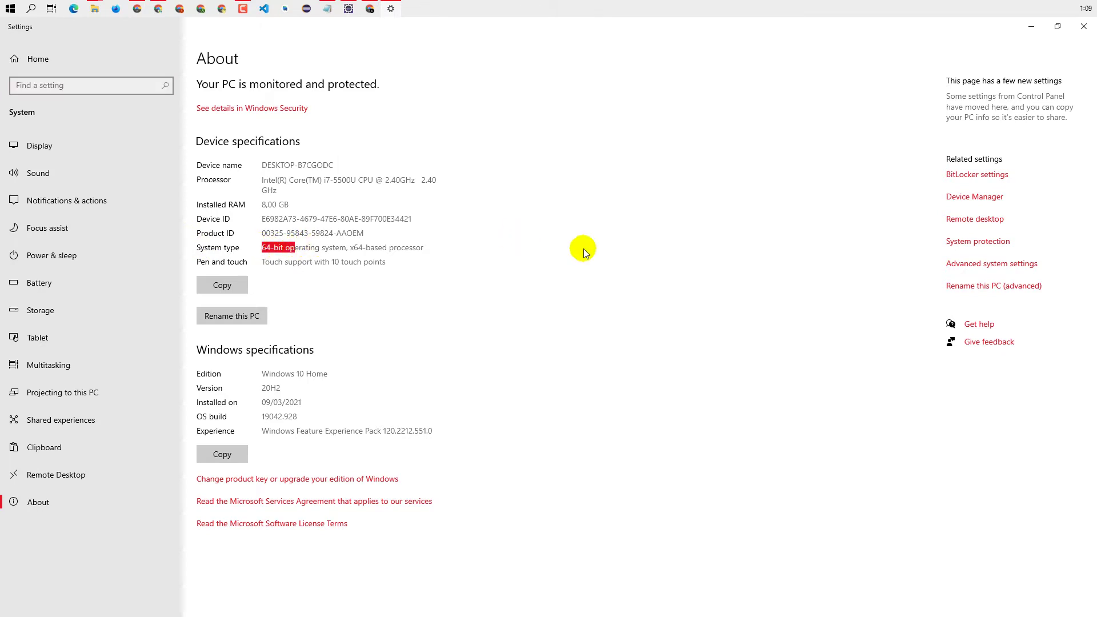
{"action": "left_click", "coordinate": [1086, 29]}
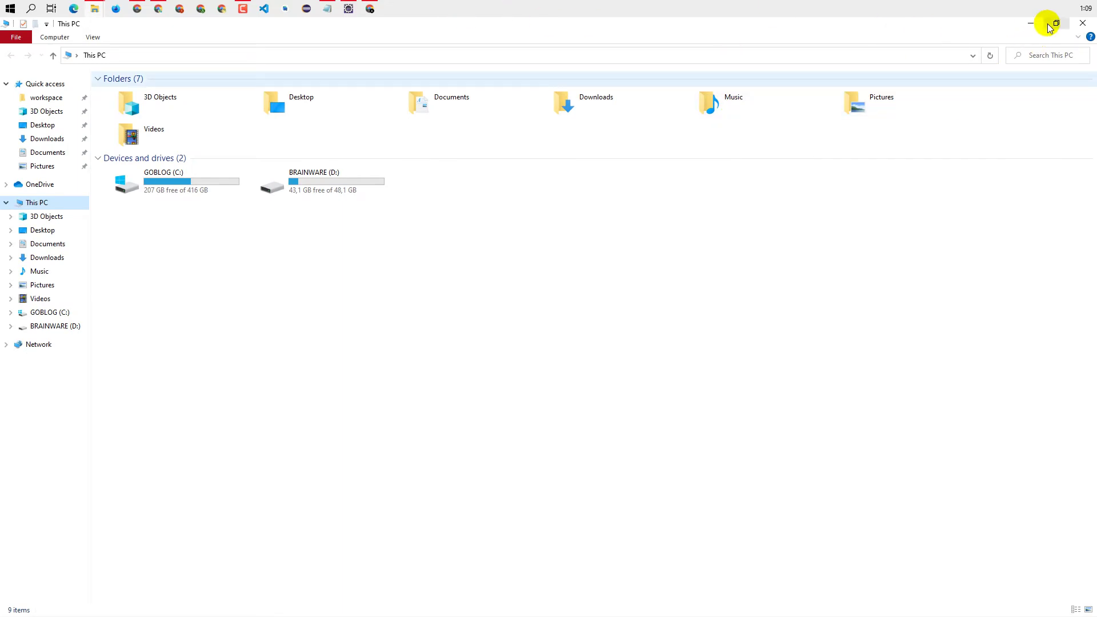
{"action": "left_click", "coordinate": [1083, 23]}
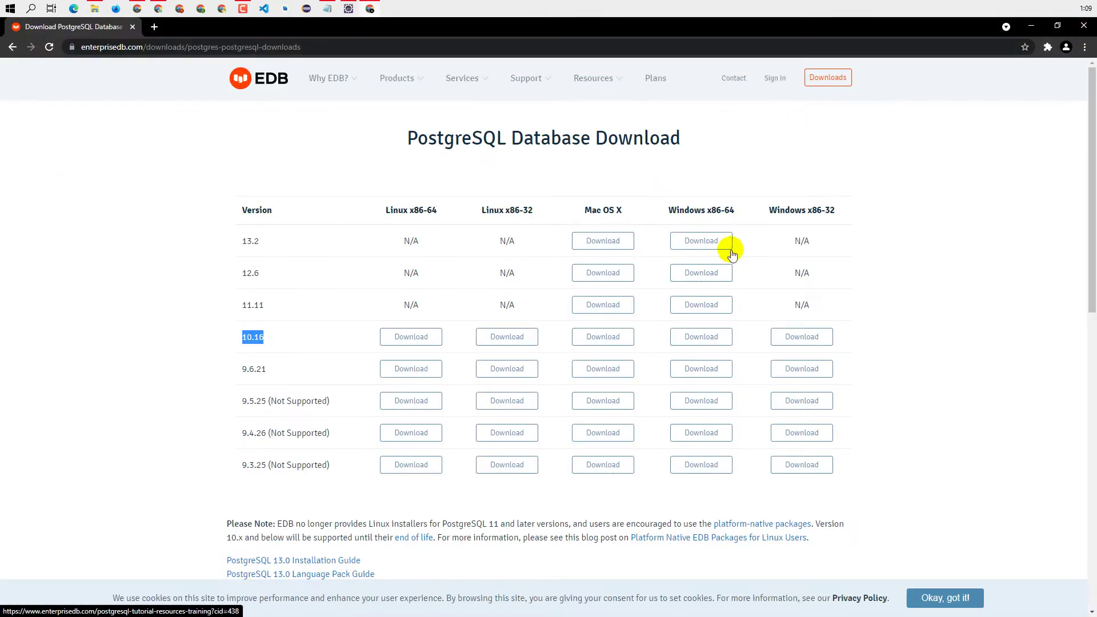
Try to download the PostgreSQL 13.2 installer for Windows x86-64
{"action": "left_click_drag", "start_coordinate": [665, 210], "coordinate": [742, 214]}
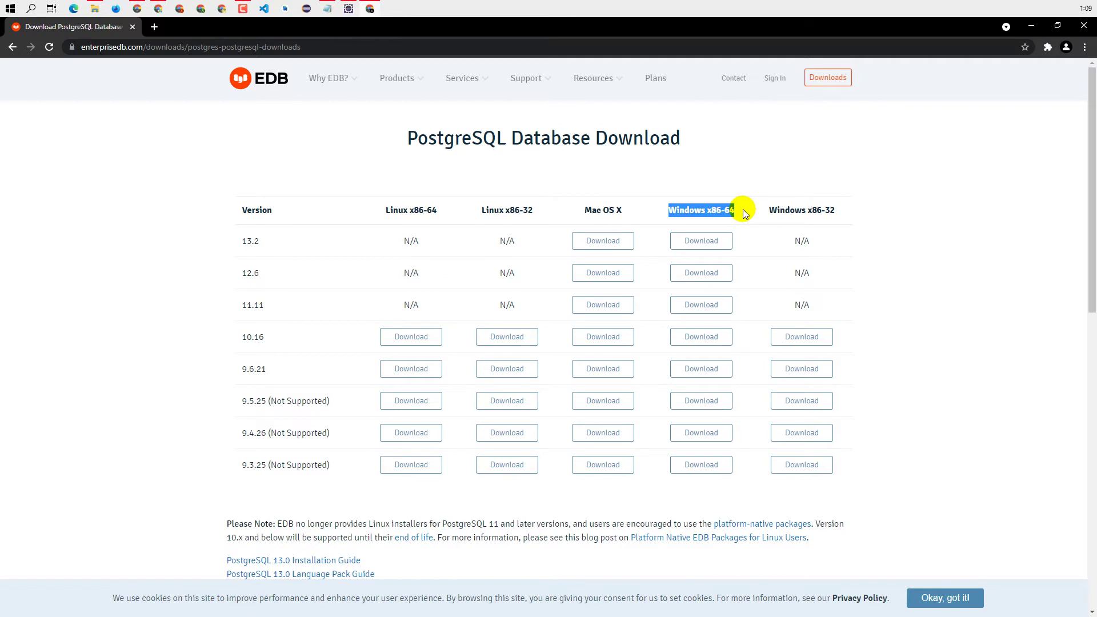
{"action": "left_click", "coordinate": [702, 250]}
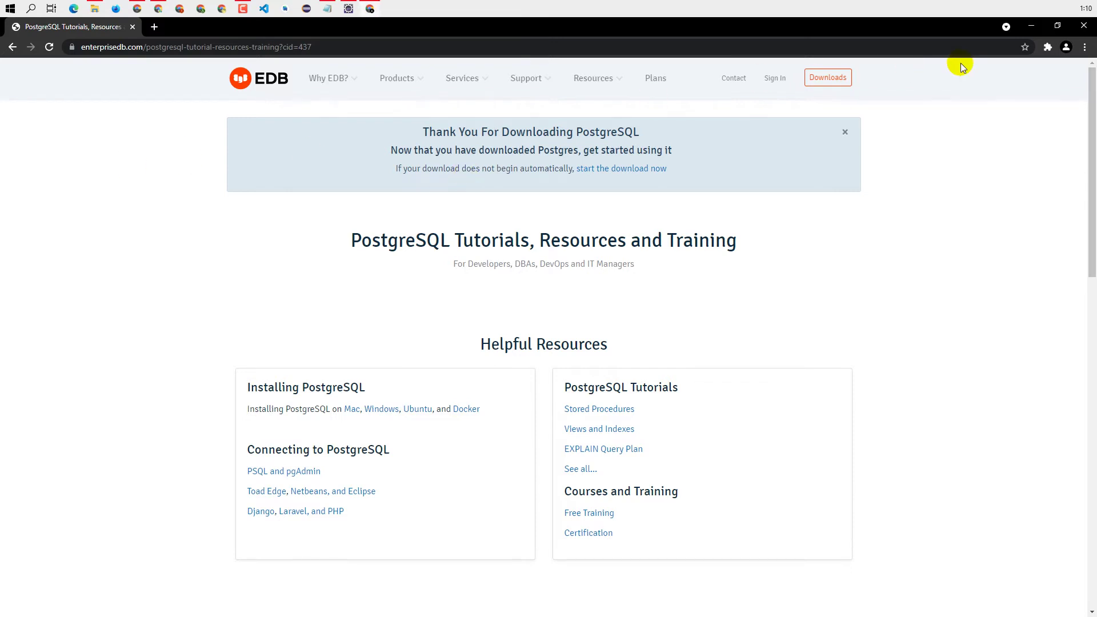
Disable the IDM Integration Module browser extension and close the extensions page
{"action": "left_click", "coordinate": [1084, 47]}
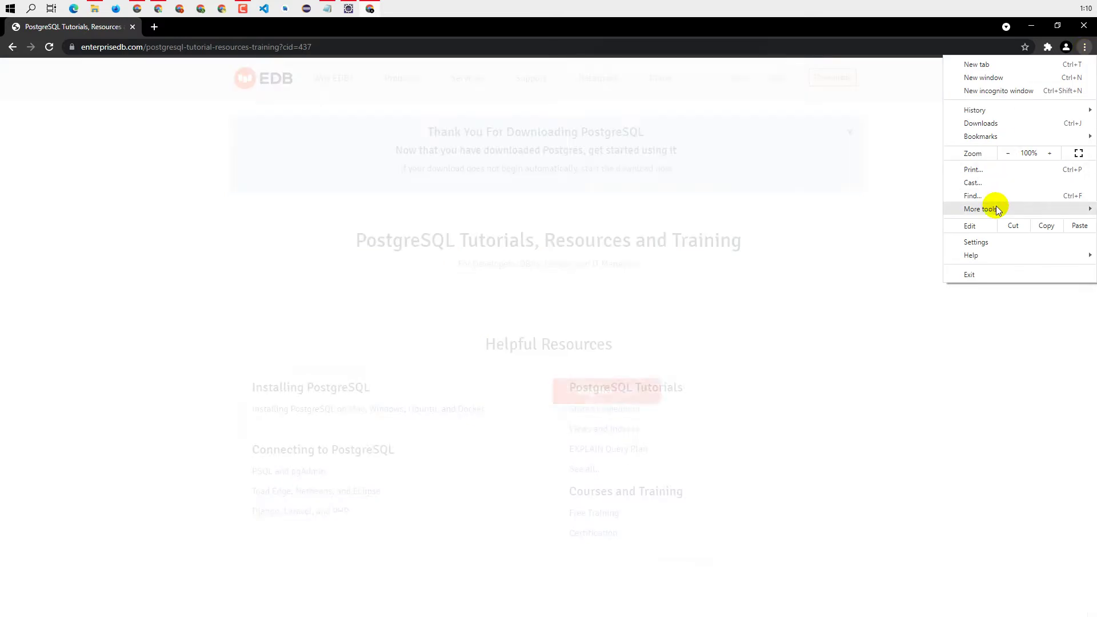
{"action": "mouse_move", "coordinate": [990, 209]}
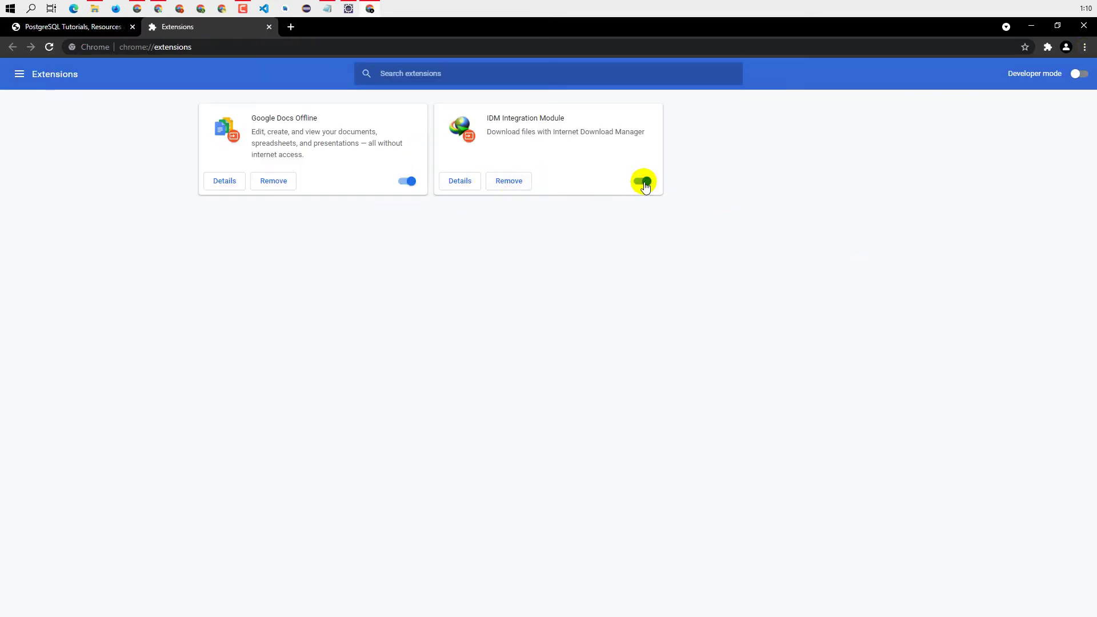
{"action": "left_click", "coordinate": [647, 182]}
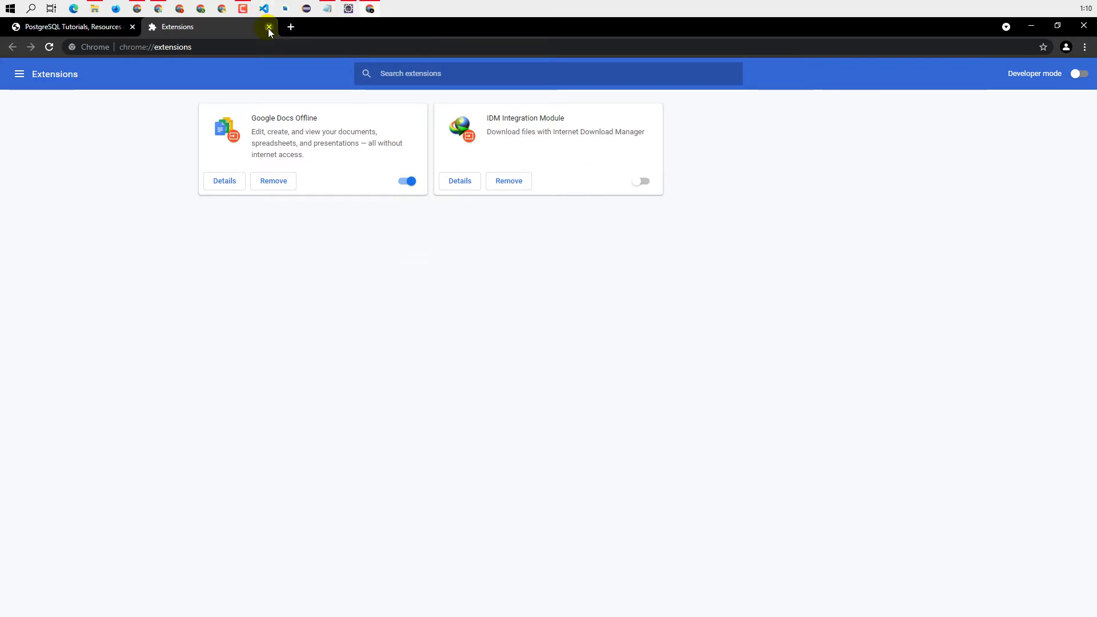
{"action": "left_click", "coordinate": [270, 26]}
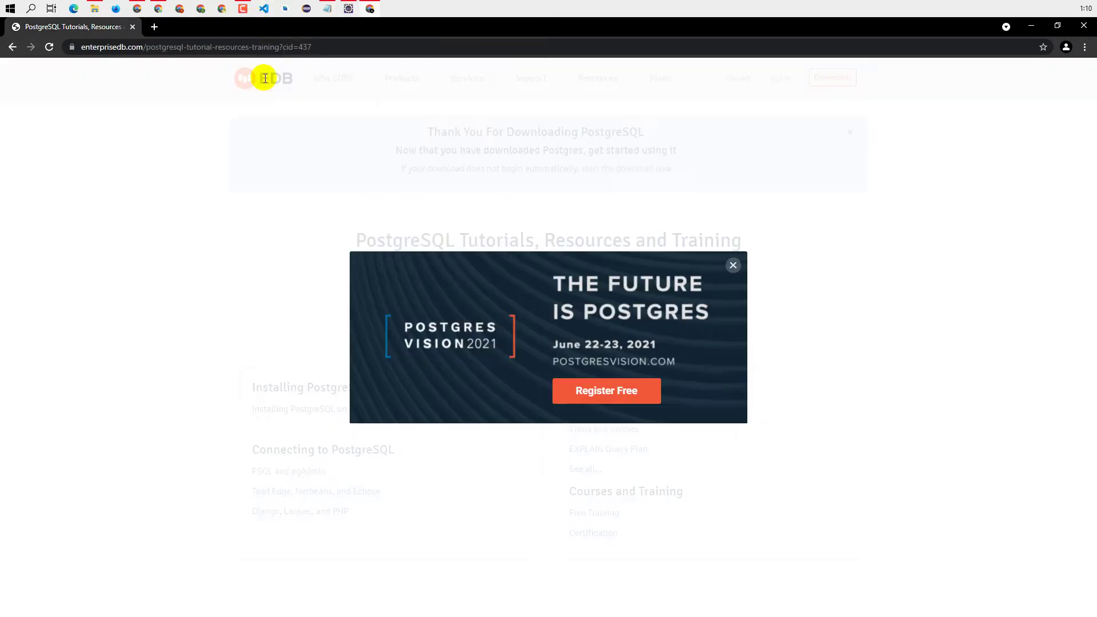
Dismiss the promotional pop-up, return to the version list and download PostgreSQL 13.2 for Windows x86-64
{"action": "left_click", "coordinate": [734, 266]}
{"action": "left_click", "coordinate": [13, 47]}
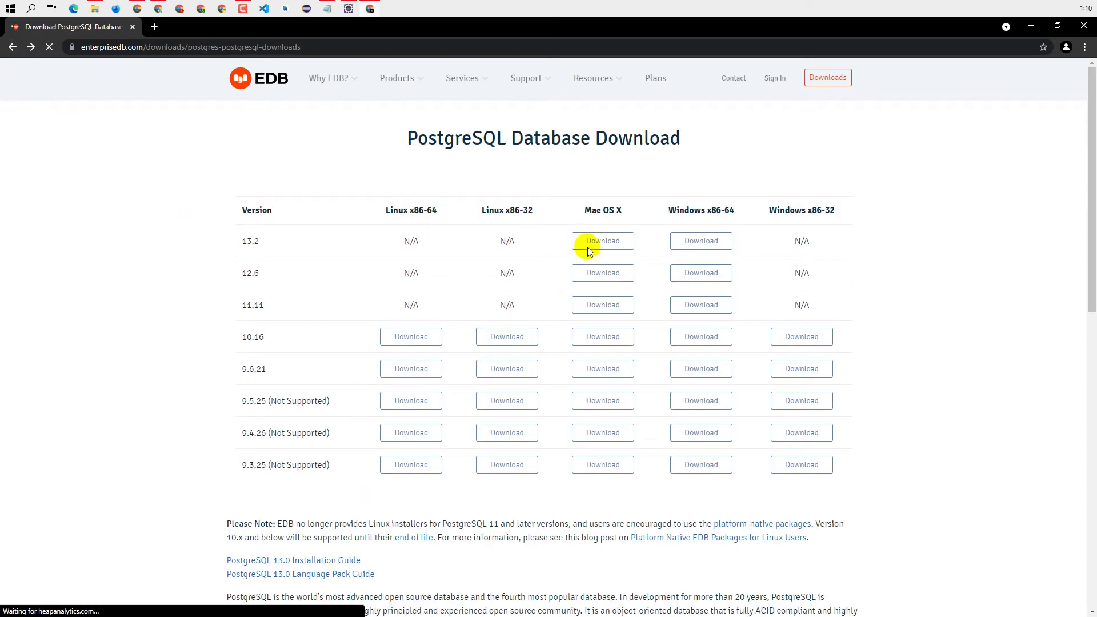
{"action": "left_click", "coordinate": [697, 245]}
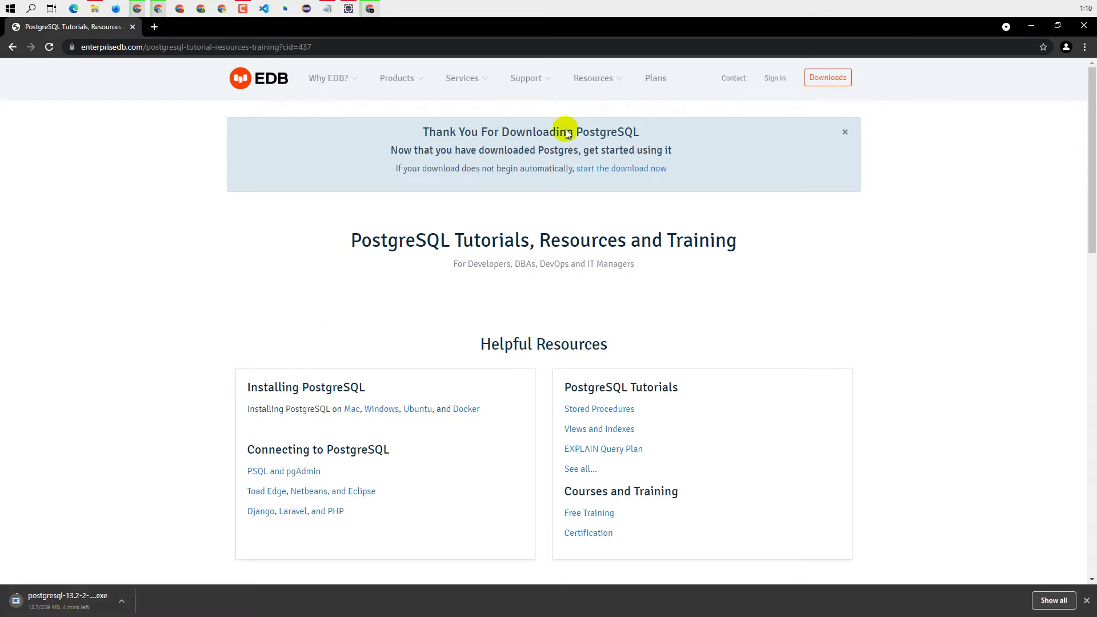
Close the Postgres Vision pop-up and go back to the PostgreSQL Database Download page
{"action": "left_click", "coordinate": [1082, 7]}
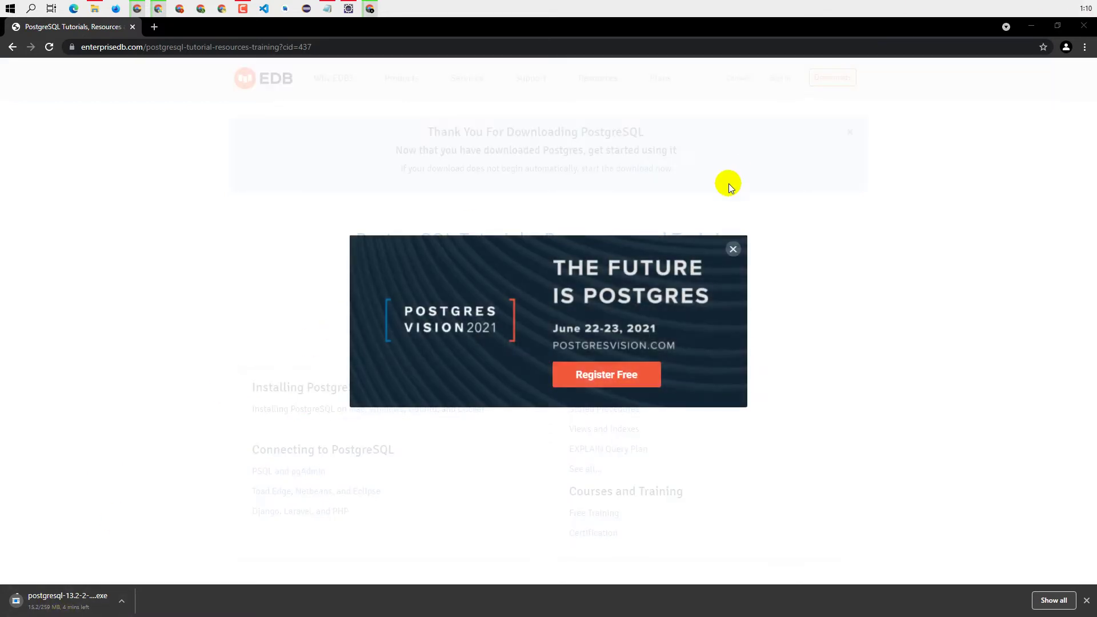
{"action": "left_click", "coordinate": [735, 245]}
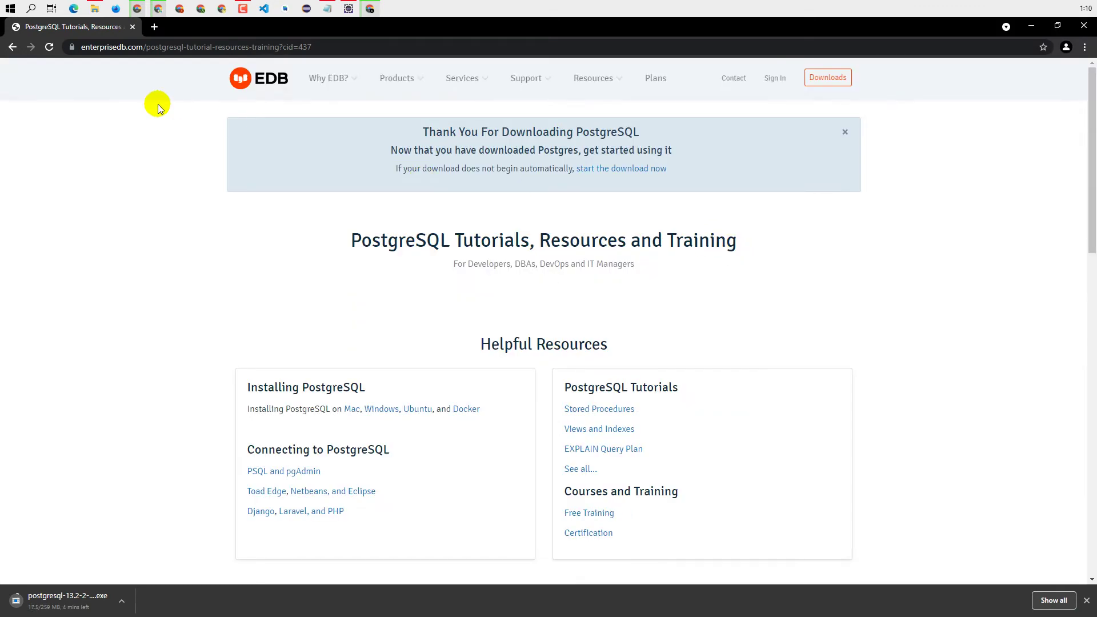
{"action": "left_click", "coordinate": [12, 48]}
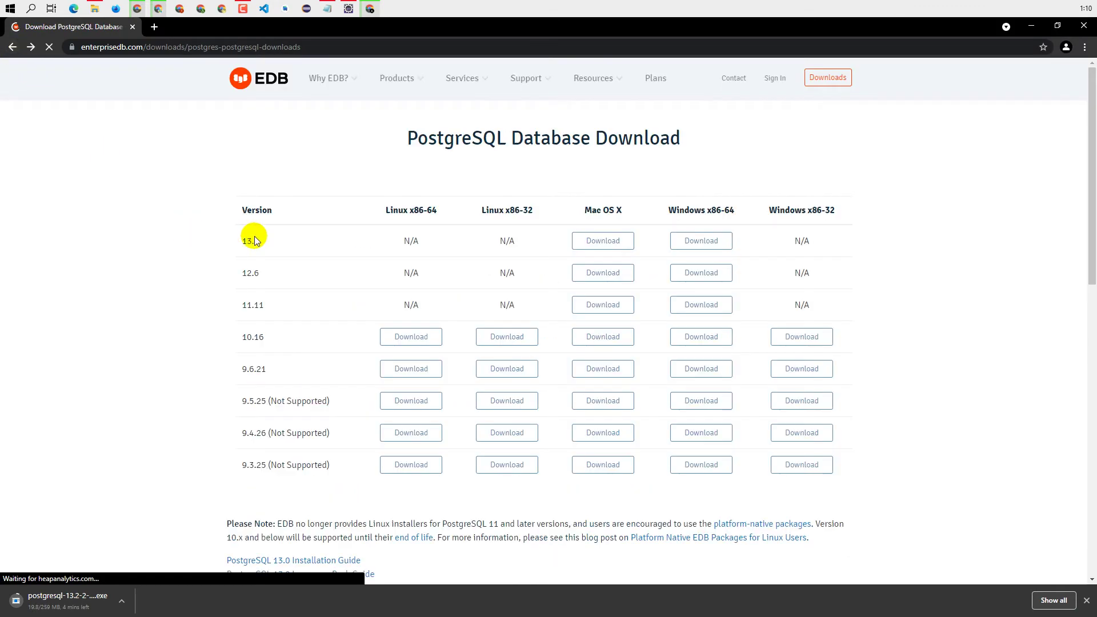
{"action": "left_click", "coordinate": [1090, 7]}
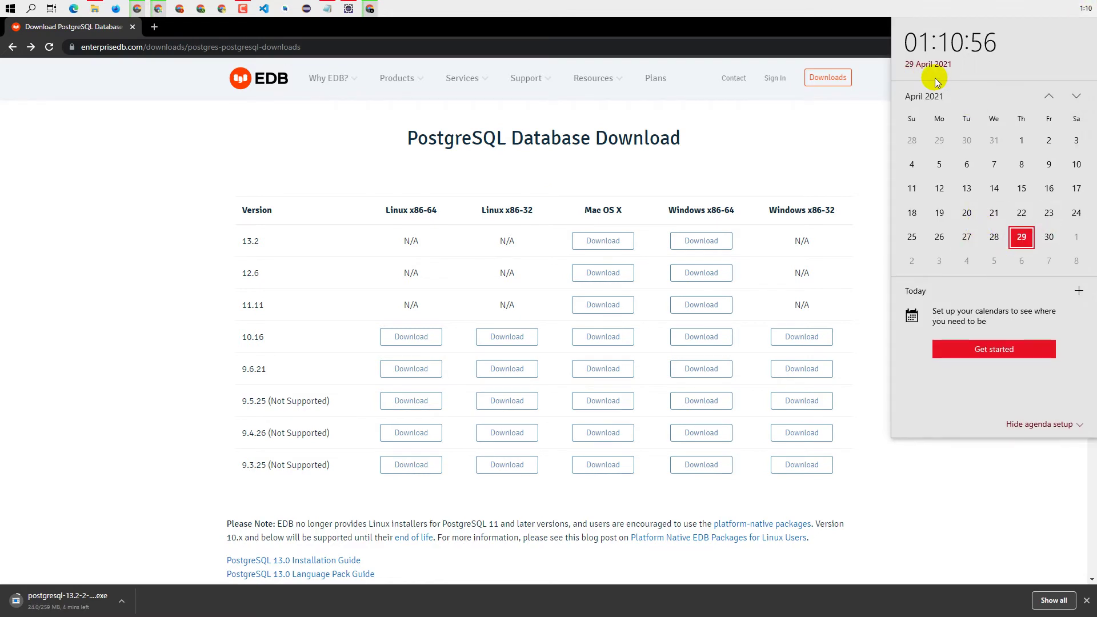
{"action": "left_click", "coordinate": [152, 486]}
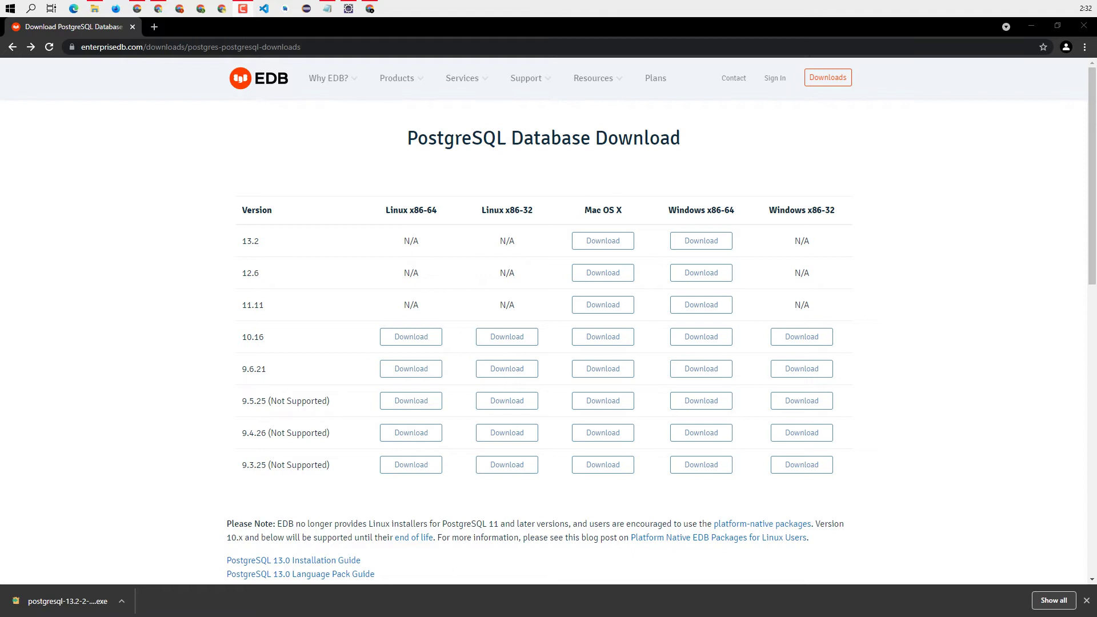
Launch the downloaded PostgreSQL 13.2 installer to open its setup wizard
{"action": "left_click", "coordinate": [64, 605]}
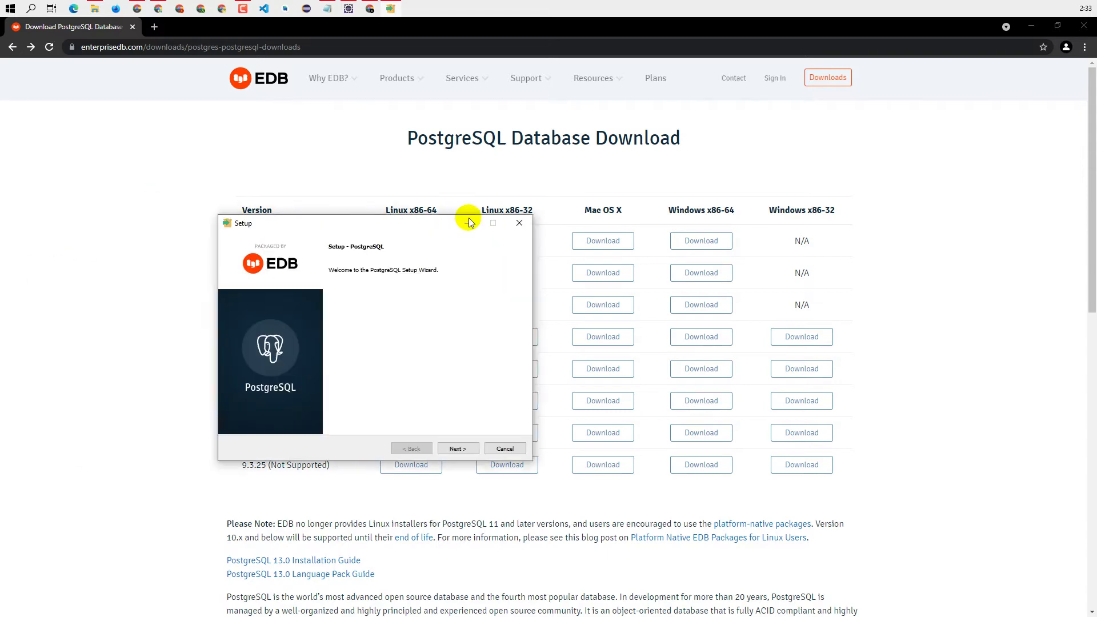
Minimize the browser windows, reposition the PostgreSQL setup wizard on the desktop and proceed past its welcome page
{"action": "left_click", "coordinate": [1030, 26]}
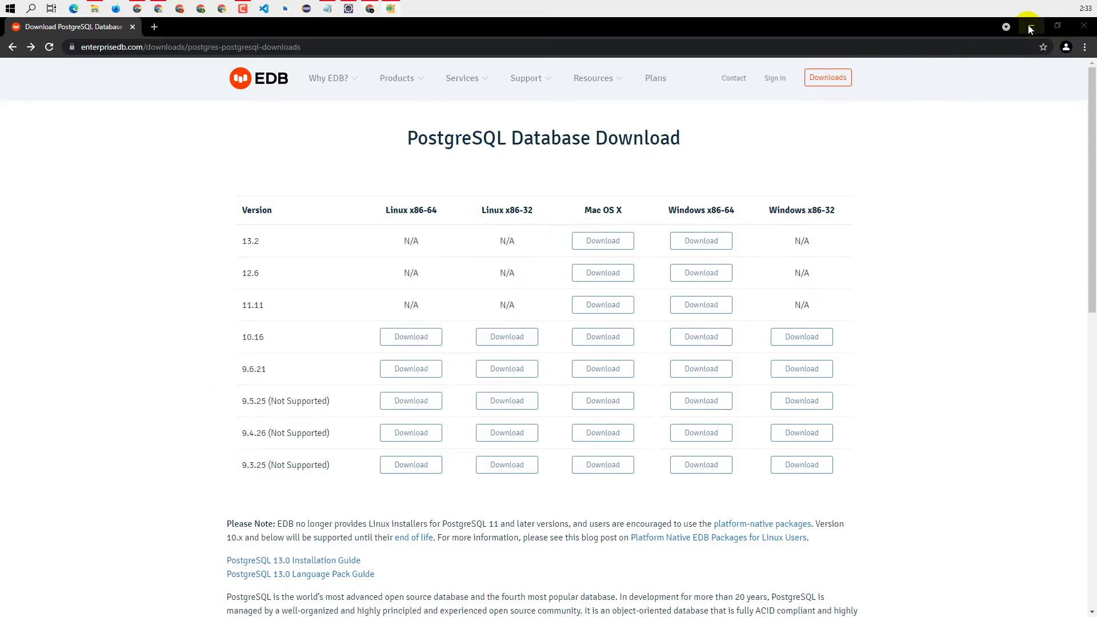
{"action": "left_click", "coordinate": [1028, 25]}
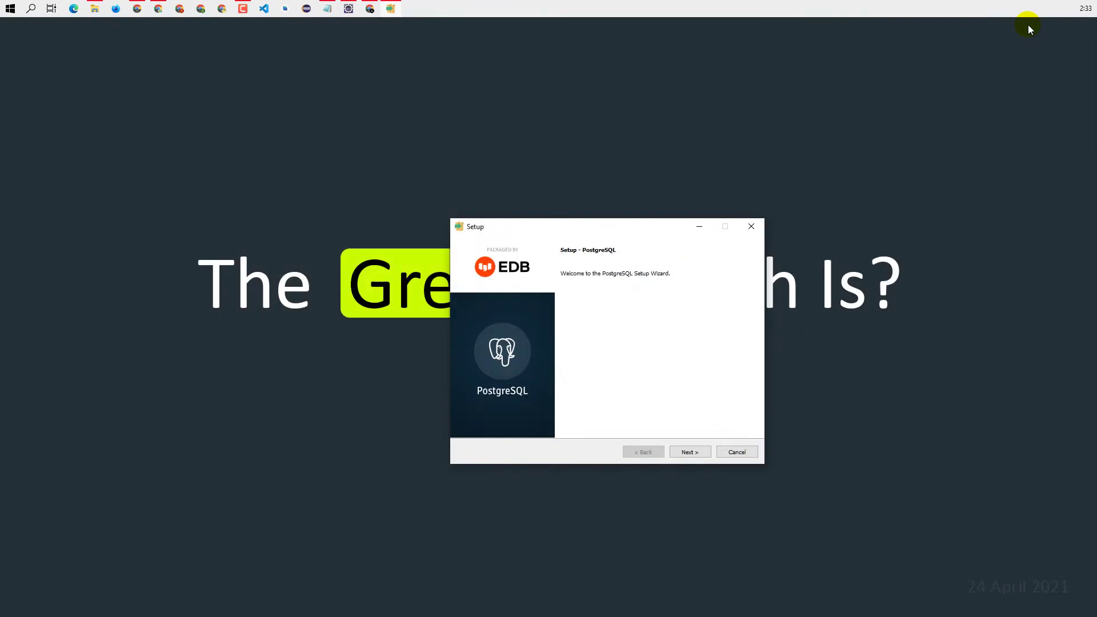
{"action": "left_click_drag", "start_coordinate": [581, 227], "coordinate": [519, 147]}
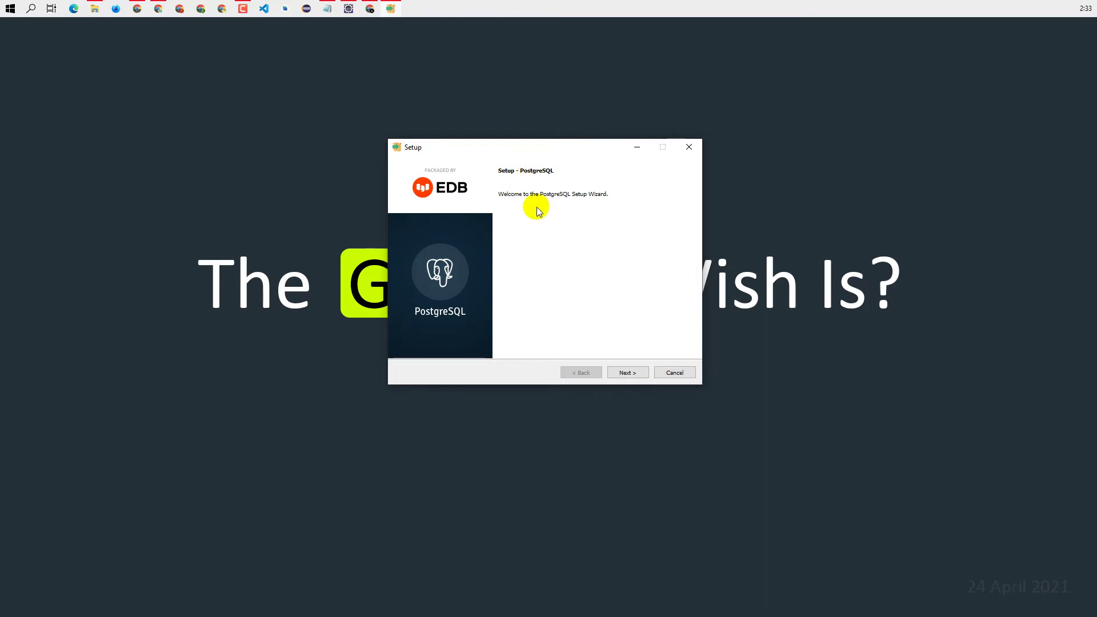
{"action": "left_click", "coordinate": [631, 372]}
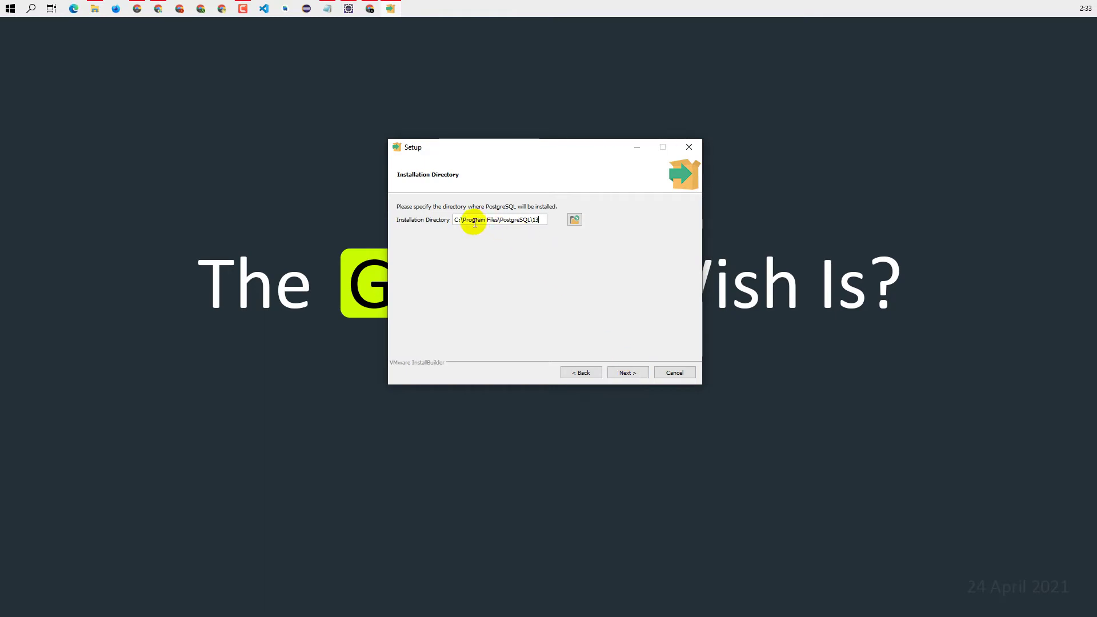
Review and accept the default installation directory C:\Program Files\PostgreSQL\13
{"action": "left_click_drag", "start_coordinate": [540, 220], "coordinate": [454, 221]}
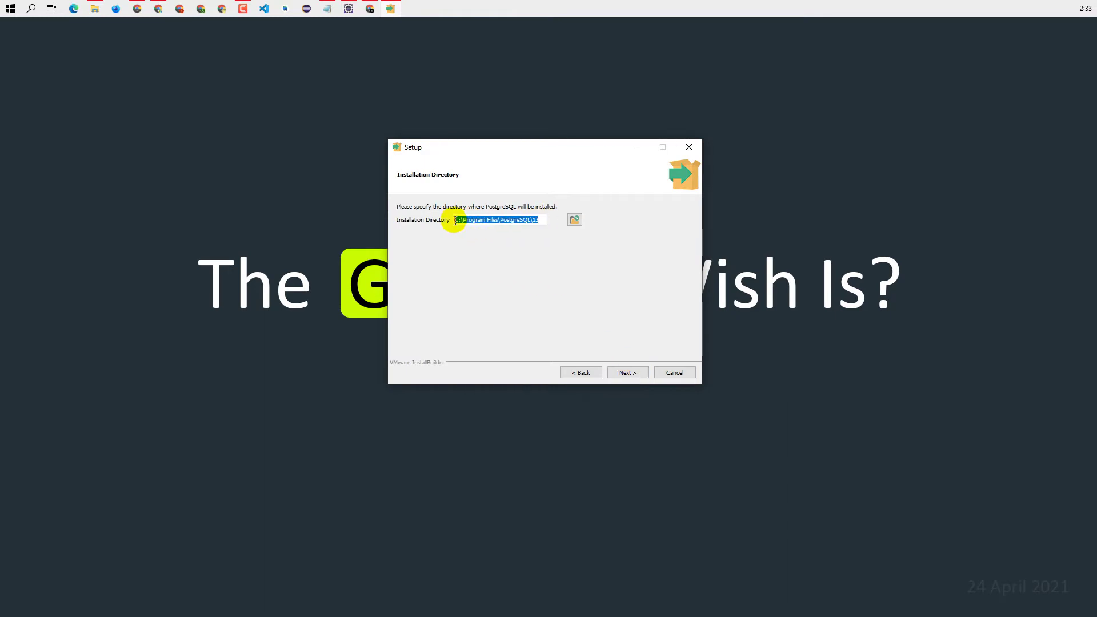
{"action": "double_click", "coordinate": [513, 220]}
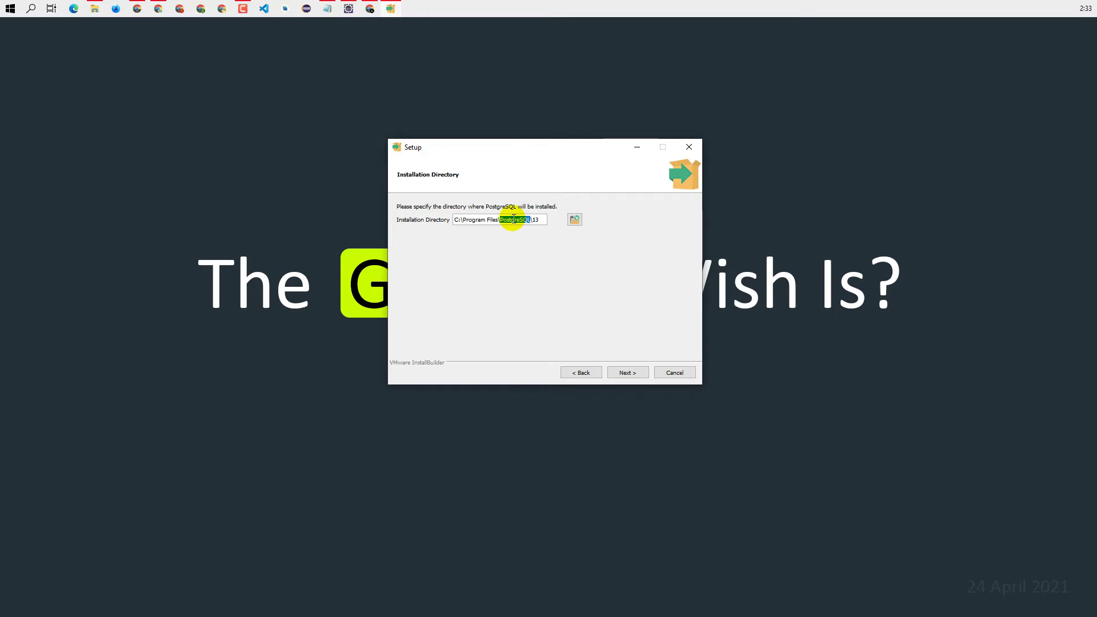
{"action": "double_click", "coordinate": [535, 219]}
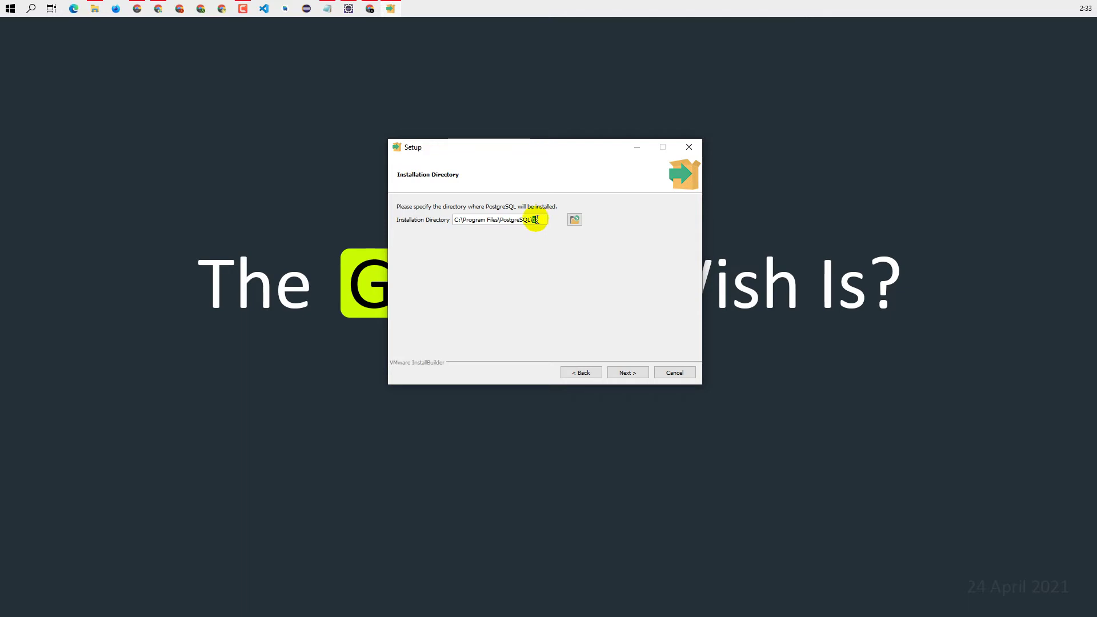
{"action": "left_click", "coordinate": [544, 220]}
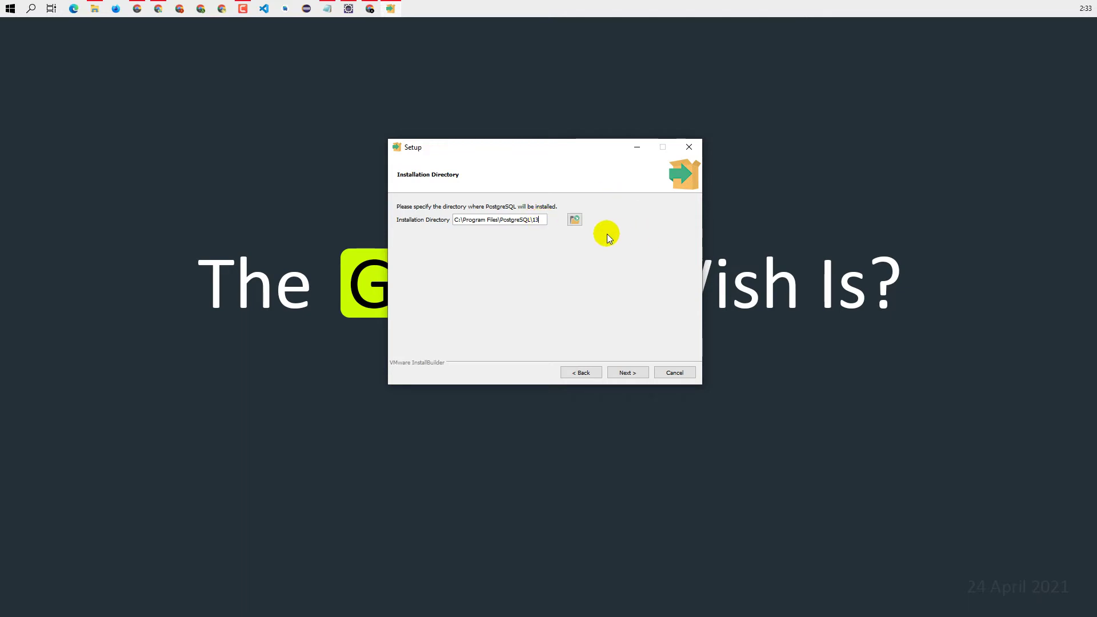
{"action": "left_click", "coordinate": [639, 376]}
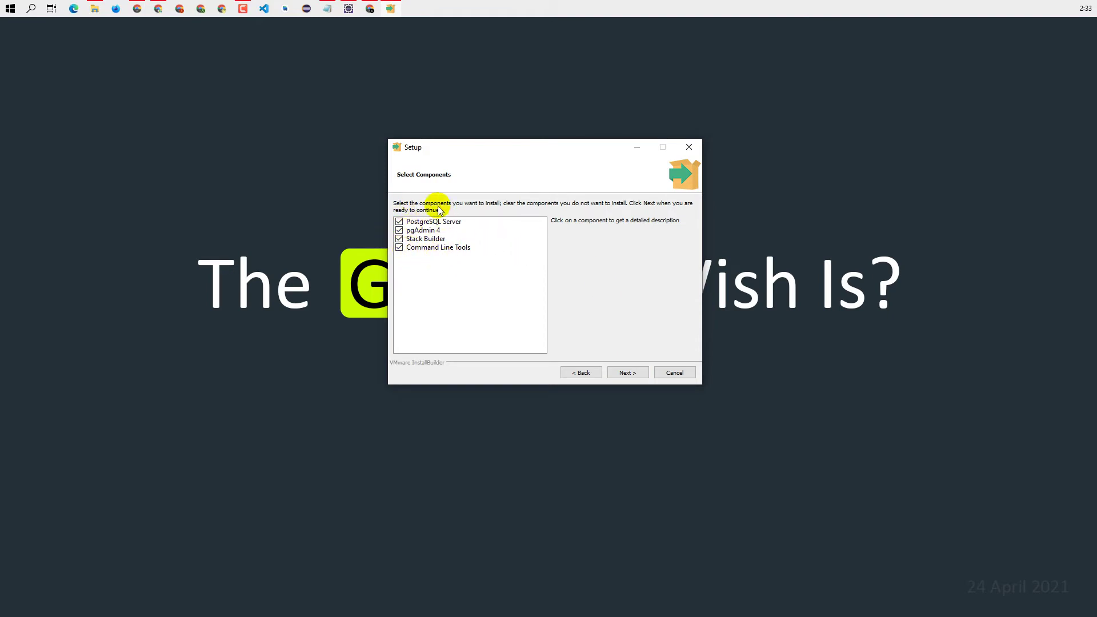
Keep all components selected for installation and accept the default data directory C:\Program Files\PostgreSQL\13\data
{"action": "left_click", "coordinate": [636, 371]}
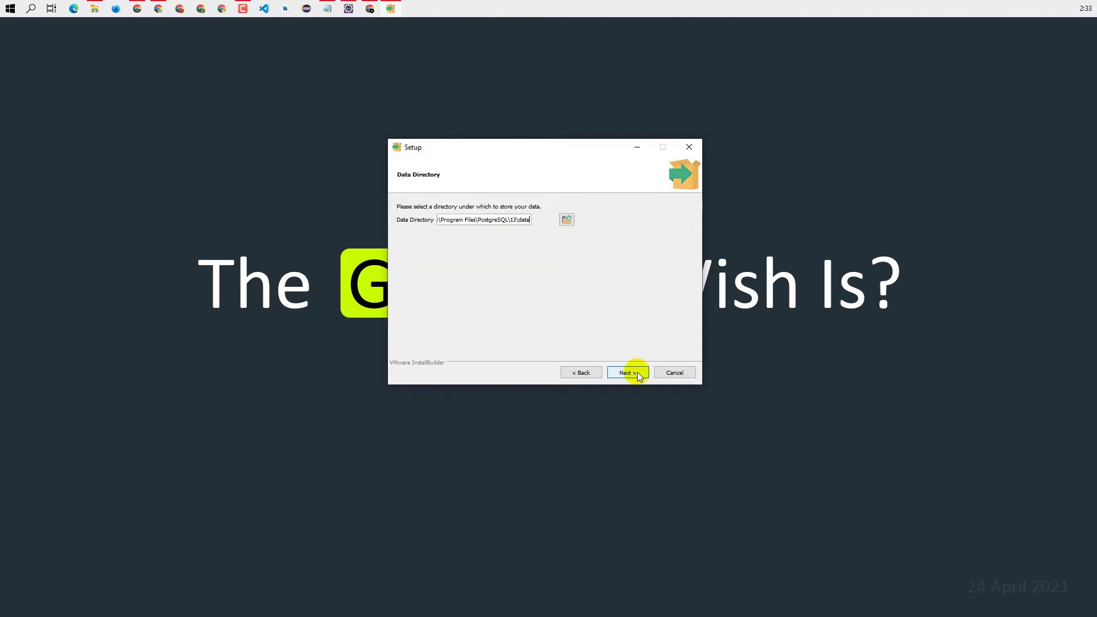
{"action": "double_click", "coordinate": [524, 221]}
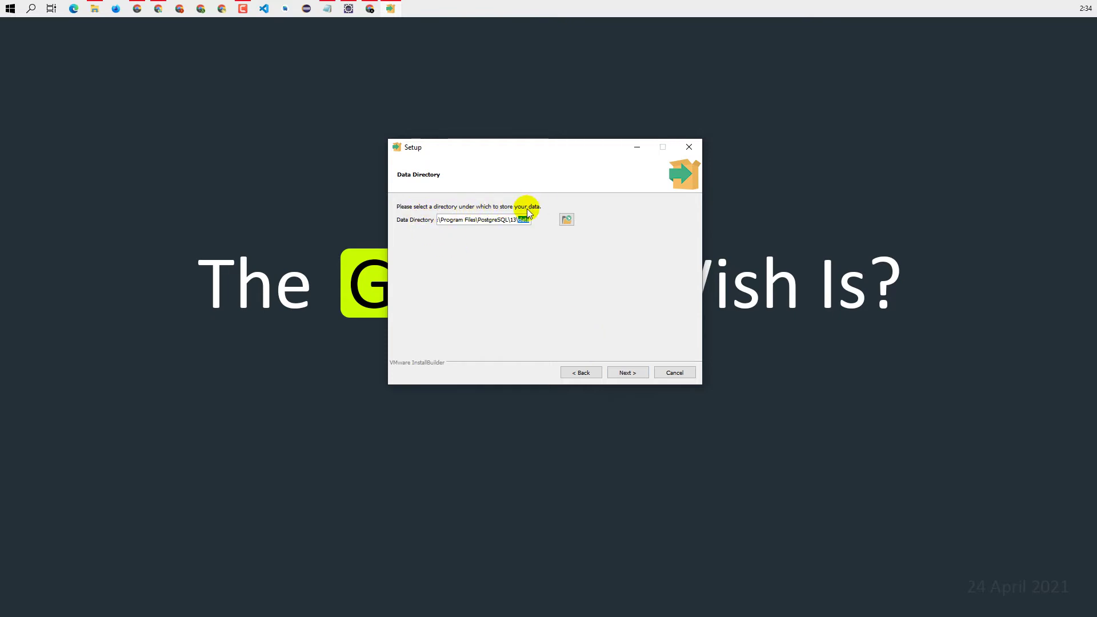
{"action": "left_click", "coordinate": [623, 372]}
Enter and retype the database superuser's password, then continue to the port settings
{"action": "left_click", "coordinate": [458, 220]}
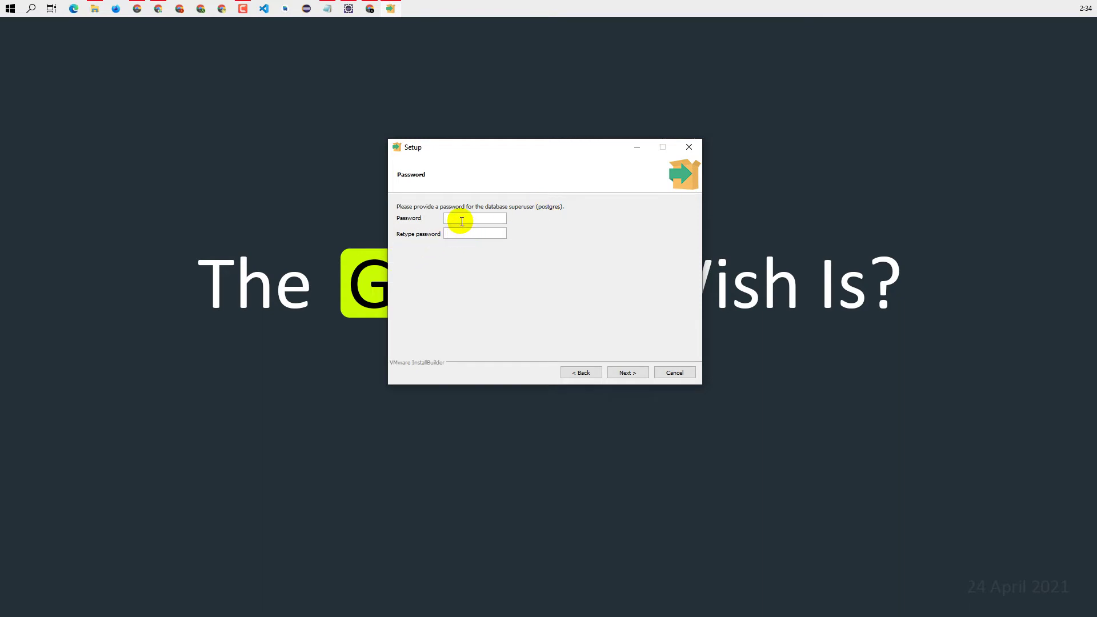
{"action": "type", "text": "postgres"}
{"action": "key", "text": "Tab"}
{"action": "double_click", "coordinate": [485, 220]}
{"action": "left_click", "coordinate": [455, 237]}
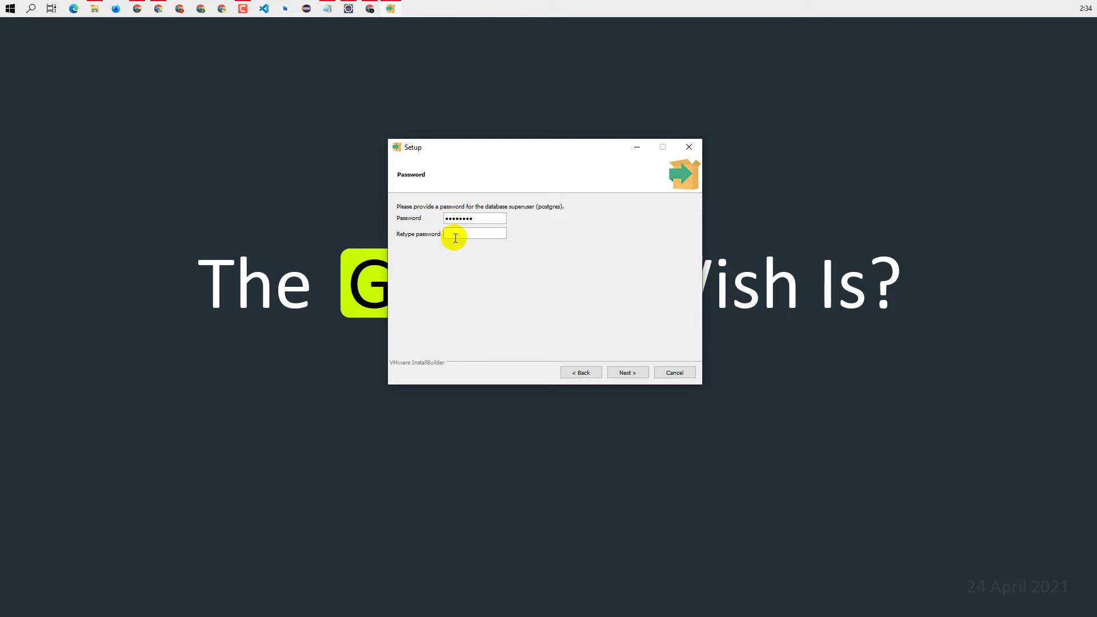
{"action": "type", "text": "postgres"}
{"action": "left_click", "coordinate": [633, 374]}
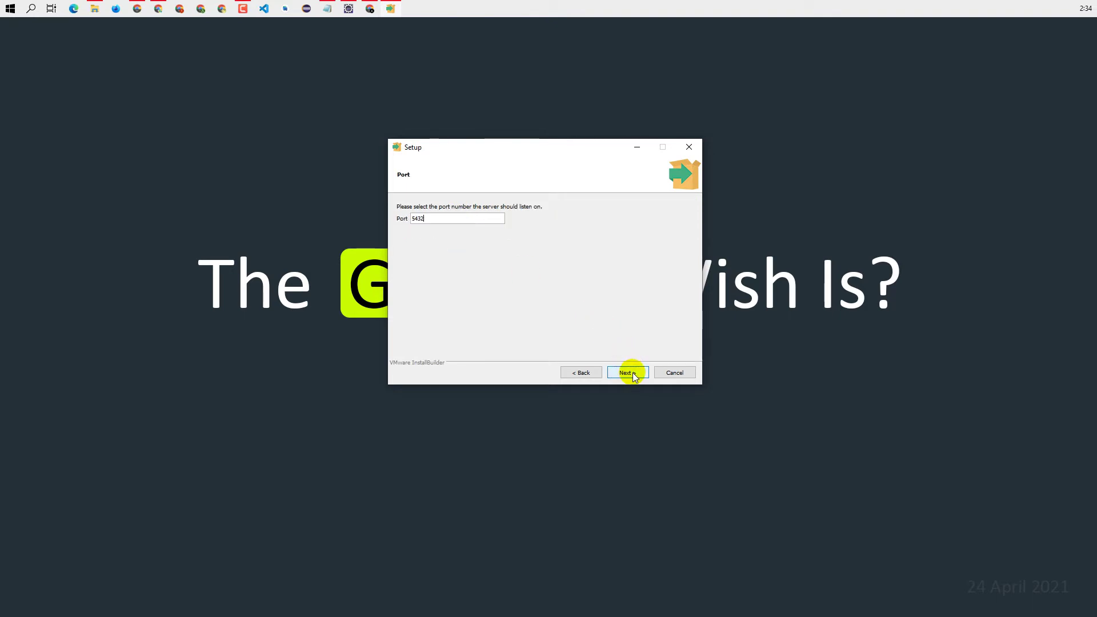
Keep 5432 as the port number the server listens on and continue to the advanced options
{"action": "left_click_drag", "start_coordinate": [433, 217], "coordinate": [382, 220]}
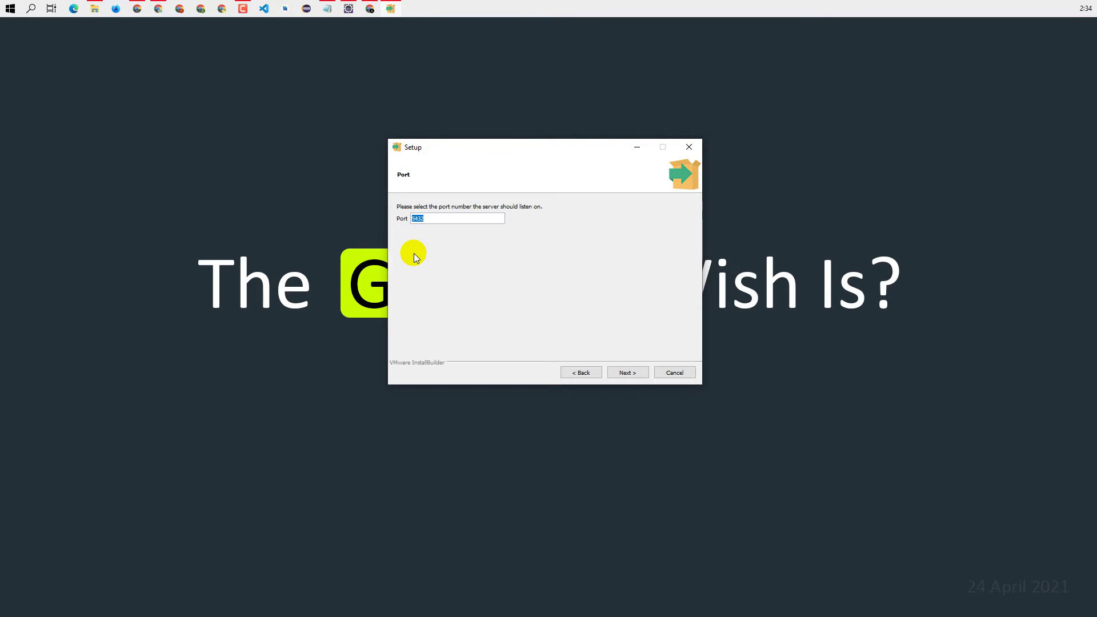
{"action": "left_click", "coordinate": [427, 220]}
{"action": "left_click_drag", "start_coordinate": [426, 220], "coordinate": [399, 216]}
{"action": "left_click", "coordinate": [630, 374]}
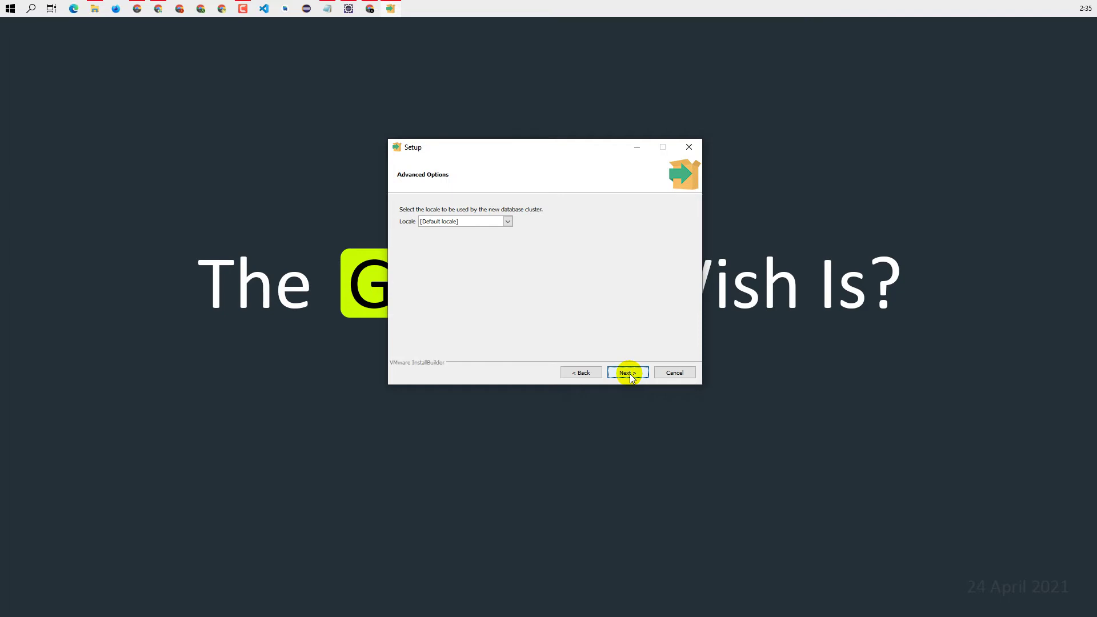
Set the database cluster's locale to Indonesian, Indonesia and continue to the pre-installation summary
{"action": "left_click", "coordinate": [508, 222]}
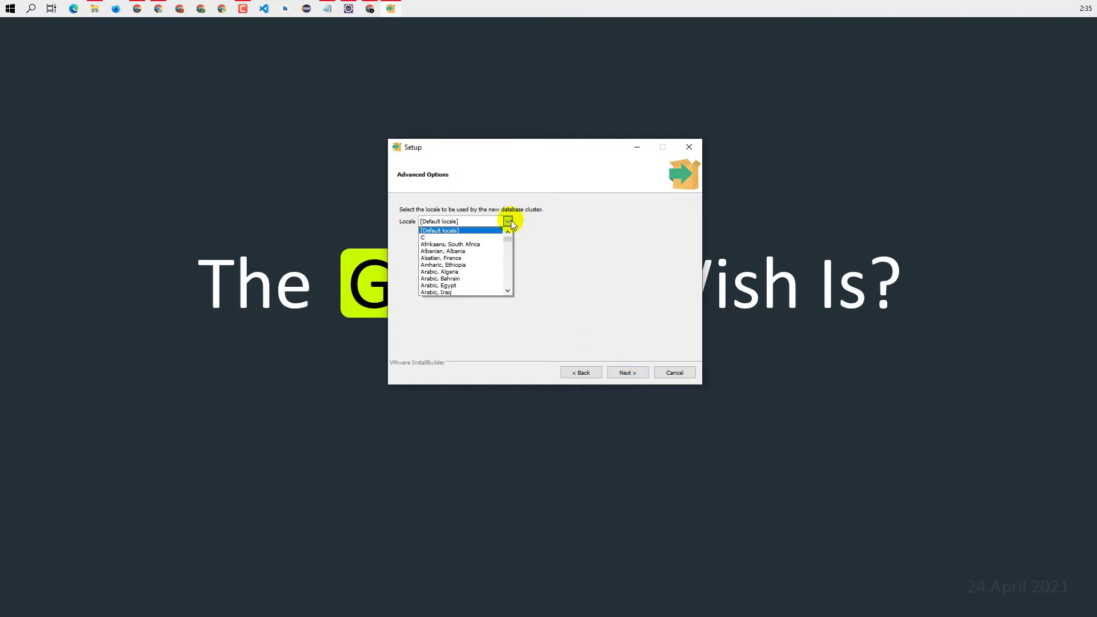
{"action": "left_click_drag", "start_coordinate": [511, 238], "coordinate": [500, 258]}
{"action": "left_click", "coordinate": [478, 245]}
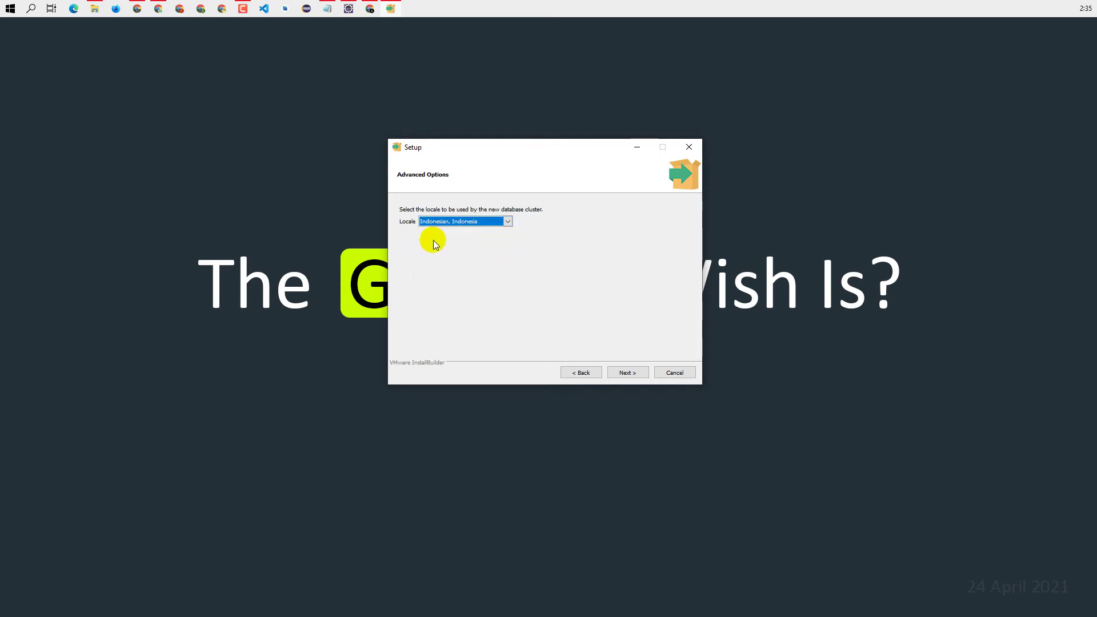
{"action": "left_click", "coordinate": [634, 377]}
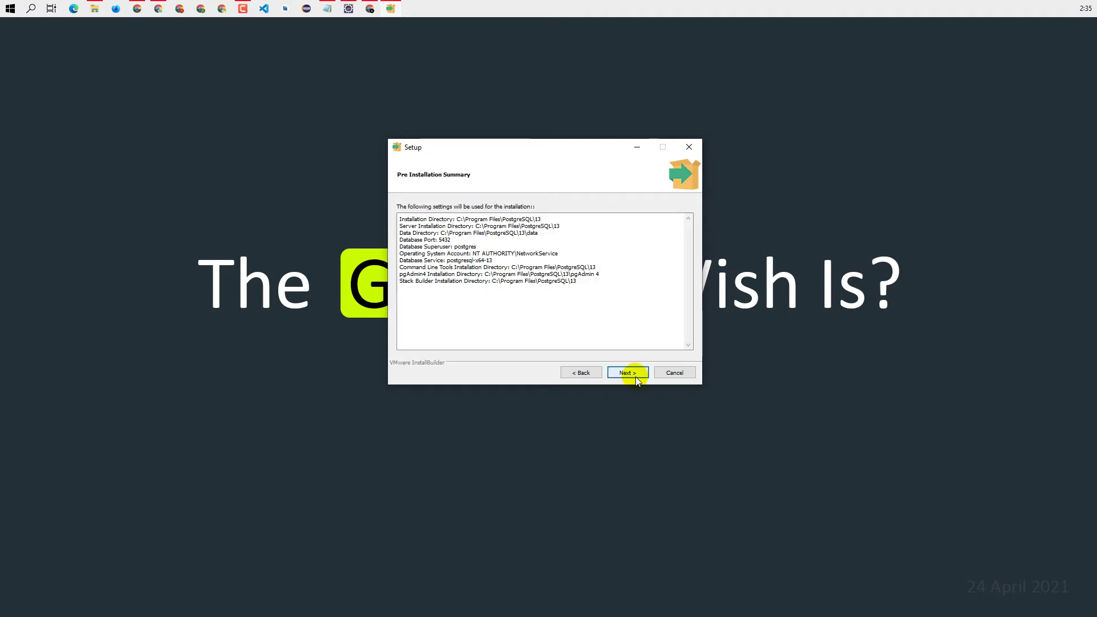
Review the directories, port, superuser and service settings listed in the pre-installation summary
{"action": "left_click_drag", "start_coordinate": [602, 288], "coordinate": [435, 204]}
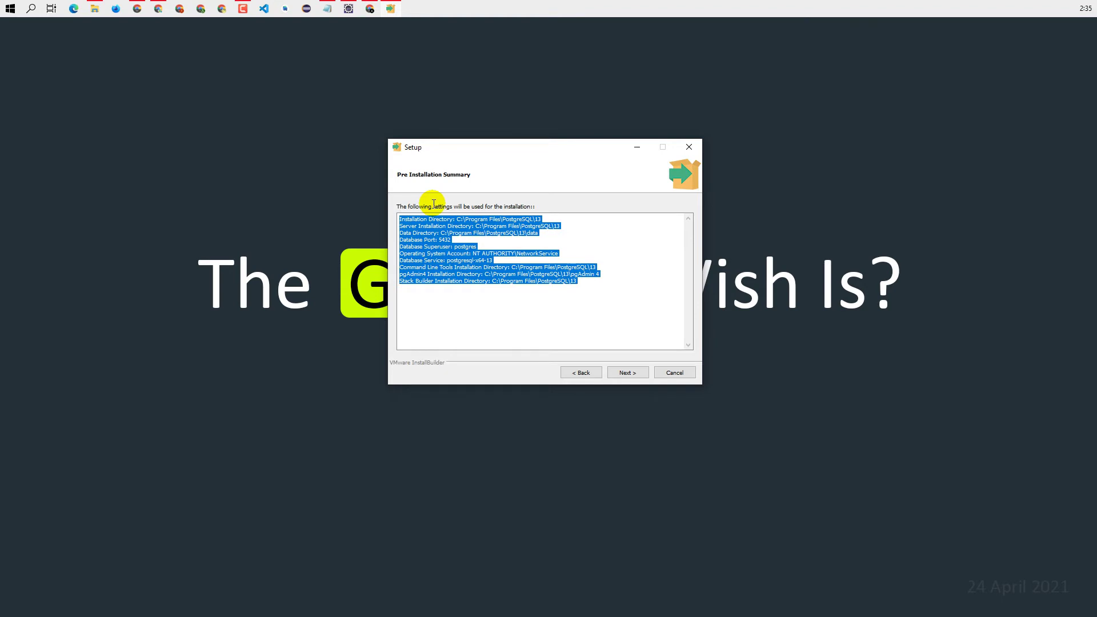
{"action": "left_click", "coordinate": [472, 300]}
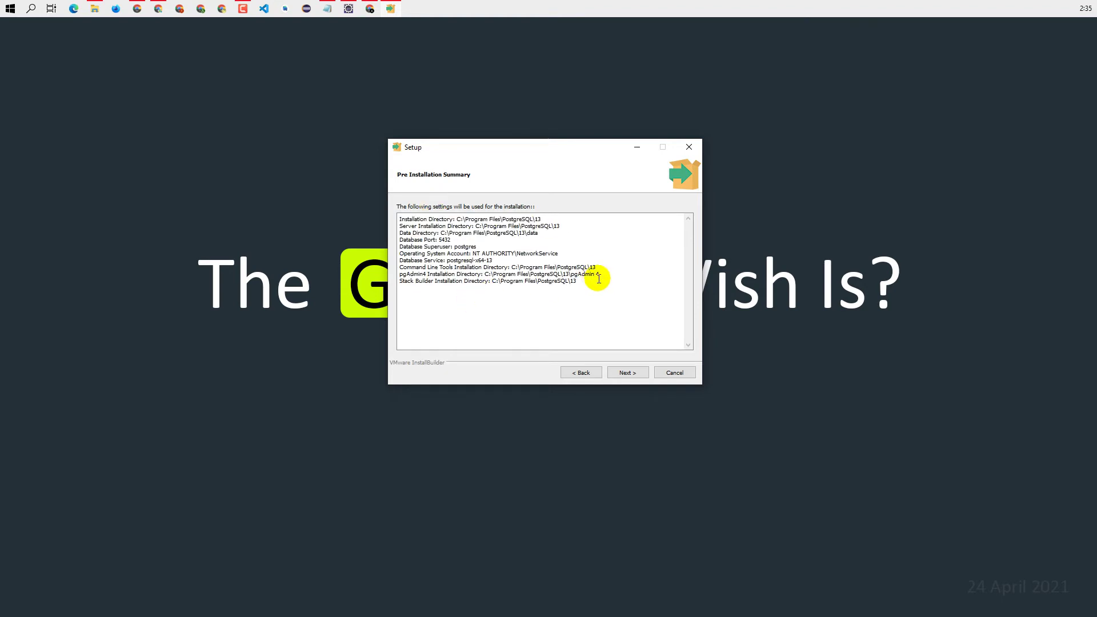
{"action": "left_click_drag", "start_coordinate": [592, 279], "coordinate": [400, 208]}
{"action": "left_click", "coordinate": [523, 299]}
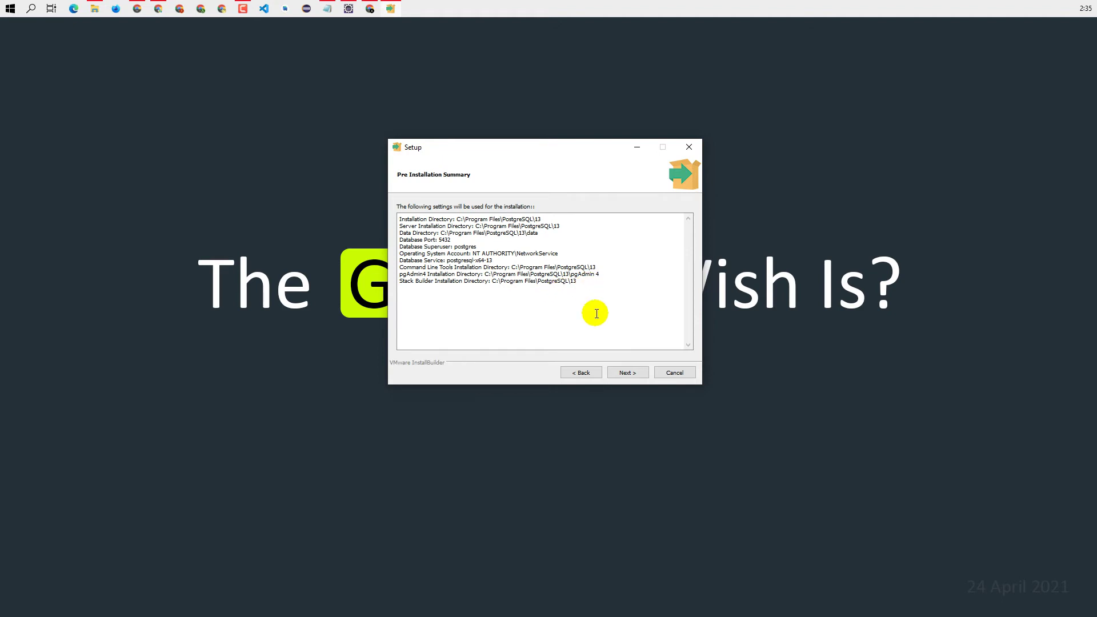
{"action": "left_click_drag", "start_coordinate": [599, 276], "coordinate": [433, 214]}
{"action": "left_click", "coordinate": [501, 286]}
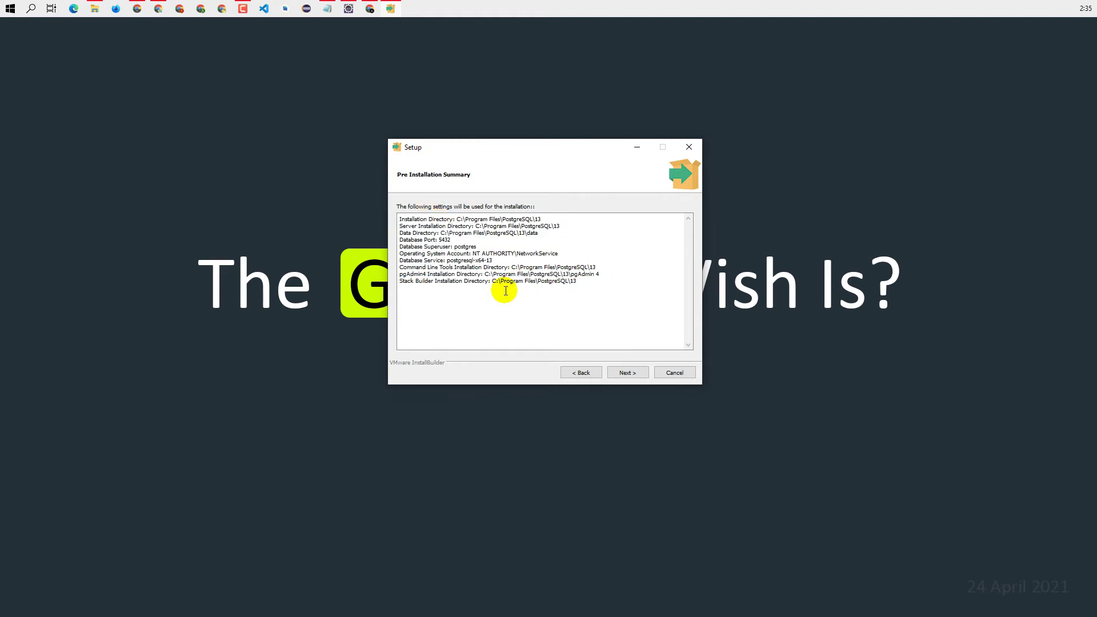
{"action": "left_click_drag", "start_coordinate": [596, 276], "coordinate": [433, 215]}
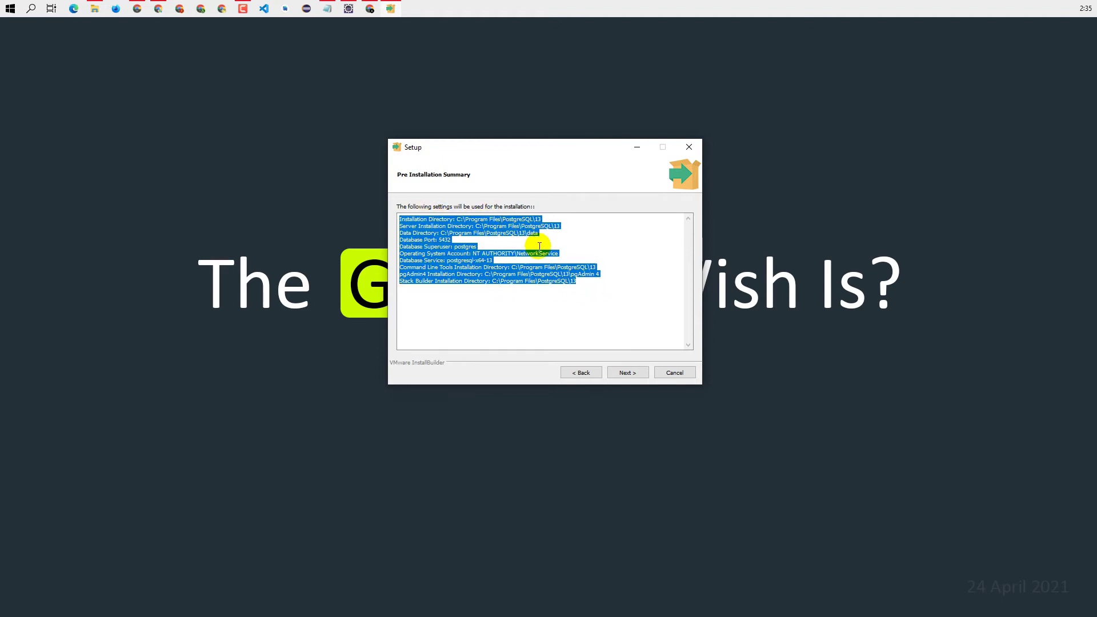
{"action": "left_click", "coordinate": [601, 311]}
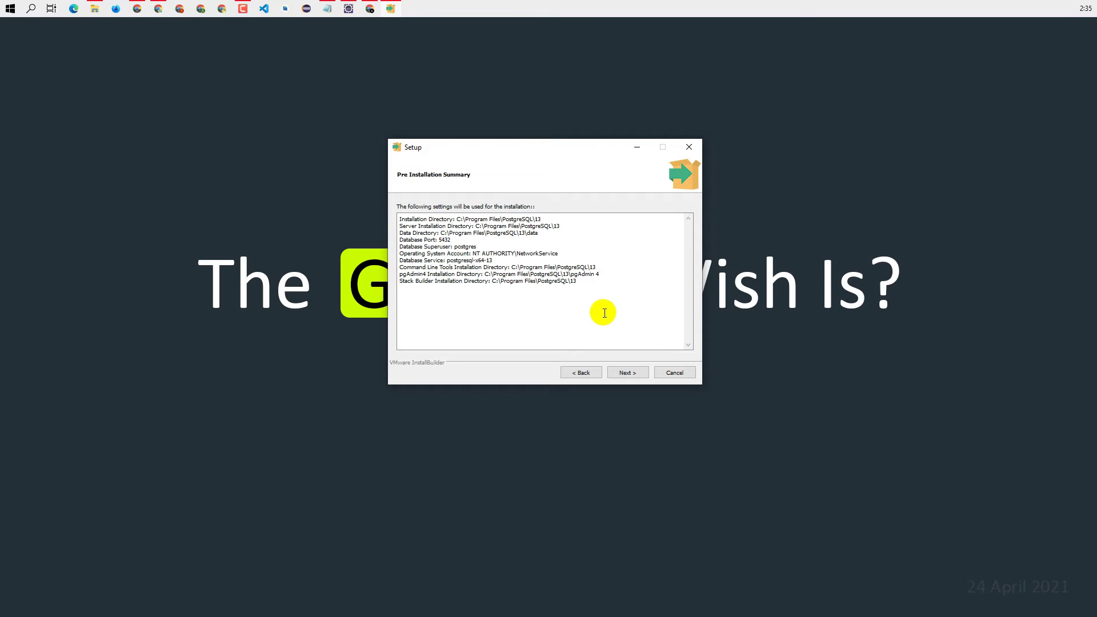
Install PostgreSQL and finish the setup wizard with Stack Builder kept set to launch at exit
{"action": "left_click", "coordinate": [630, 375]}
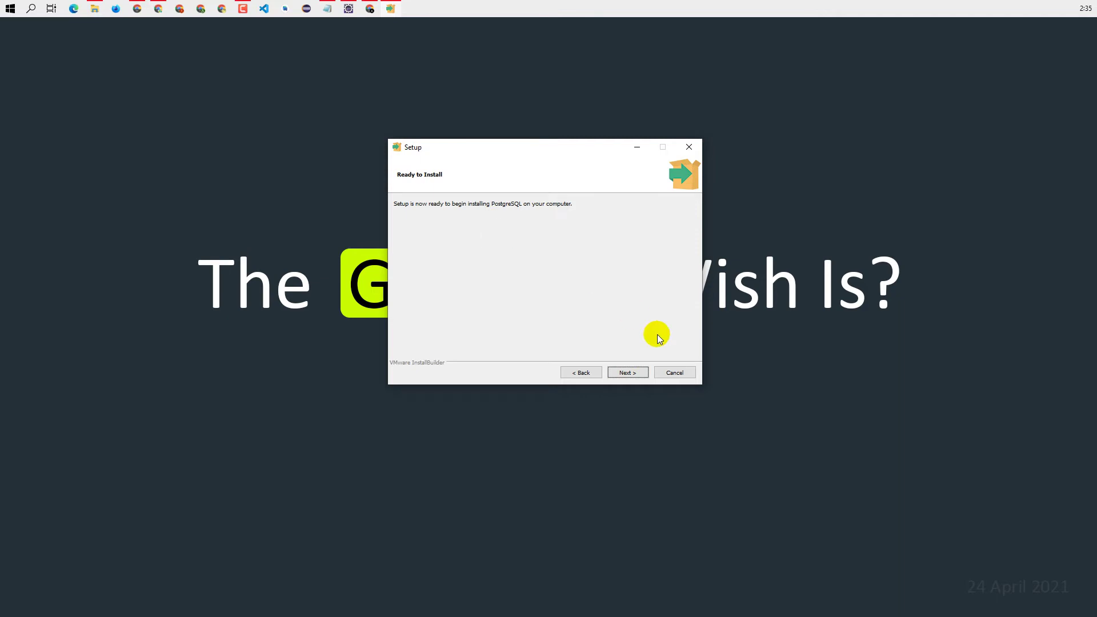
{"action": "left_click", "coordinate": [637, 372]}
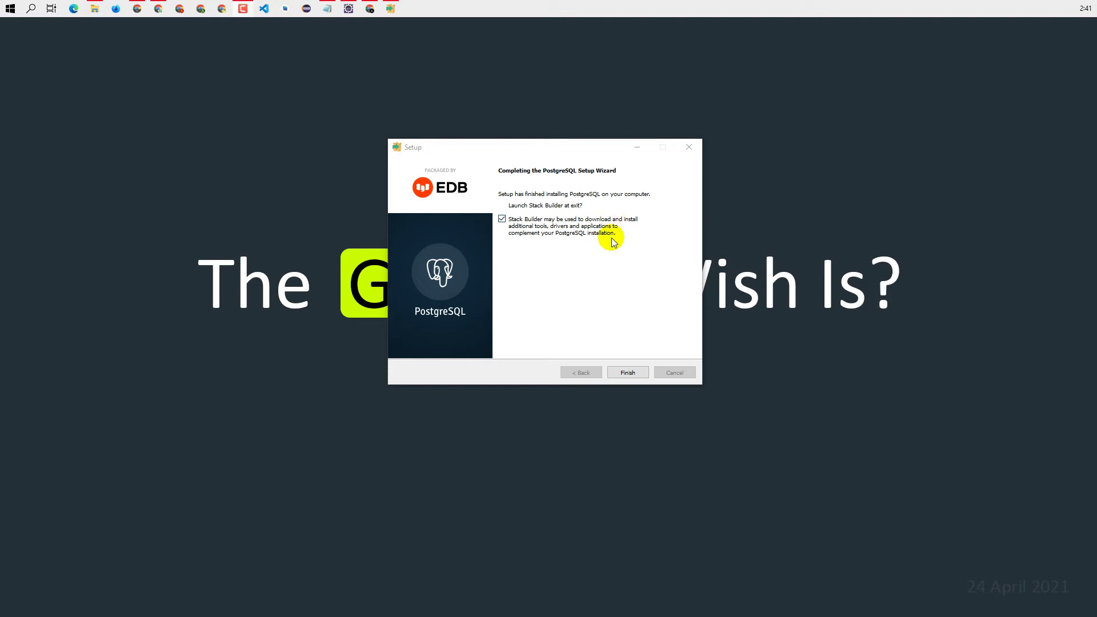
{"action": "left_click", "coordinate": [496, 213]}
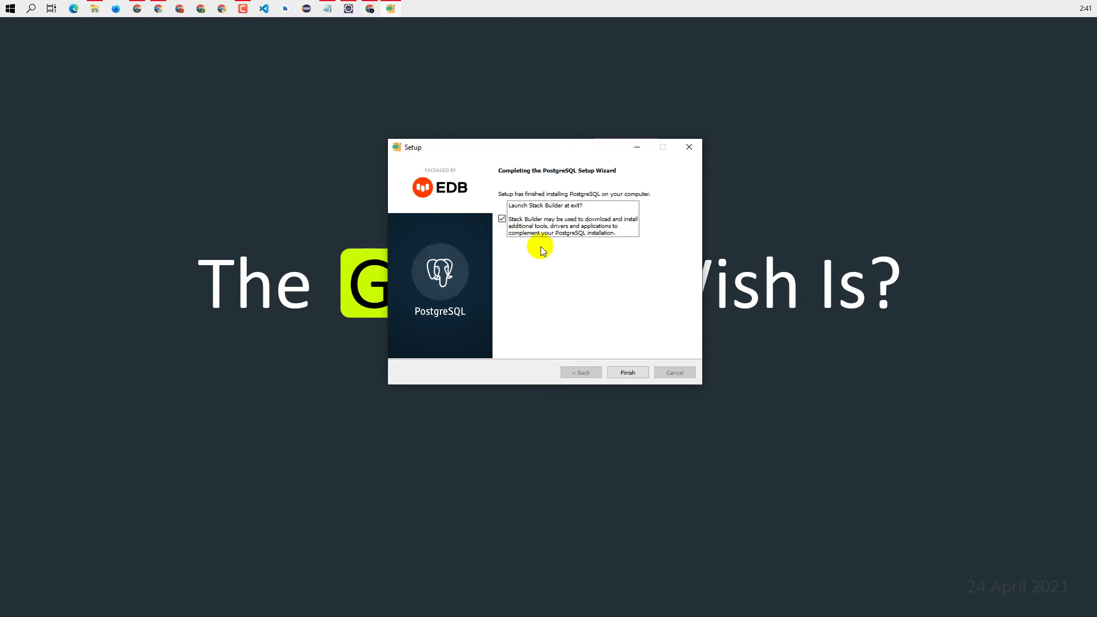
{"action": "left_click", "coordinate": [627, 373]}
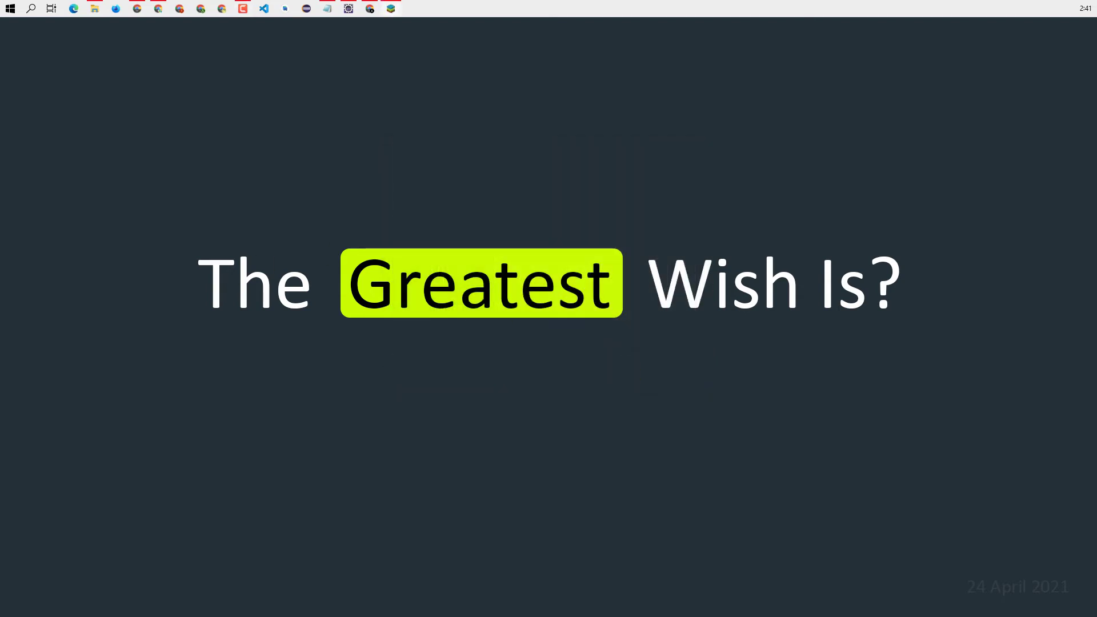
Choose PostgreSQL 13 (x64) on port 5432 as the Stack Builder installation and continue to the application categories
{"action": "left_click_drag", "start_coordinate": [86, 231], "coordinate": [558, 128]}
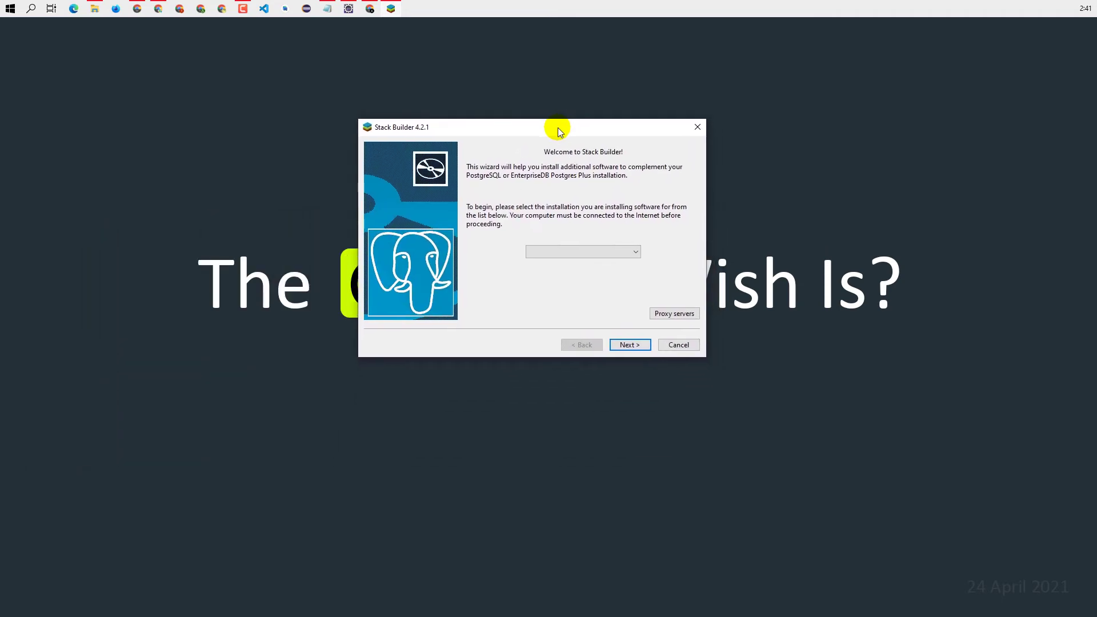
{"action": "left_click", "coordinate": [599, 256]}
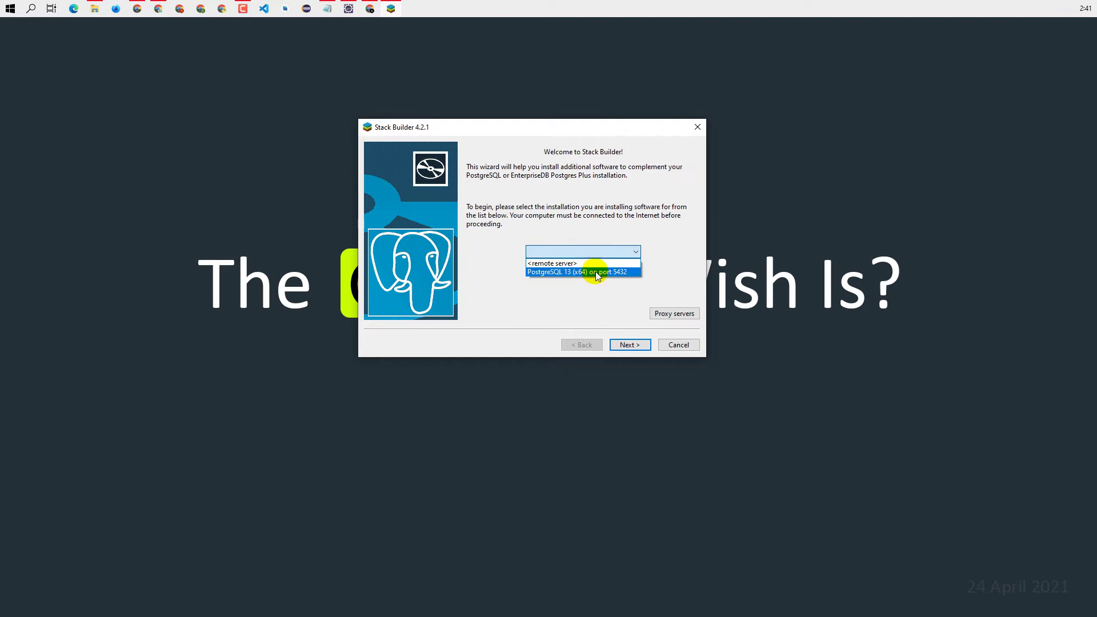
{"action": "left_click", "coordinate": [595, 272]}
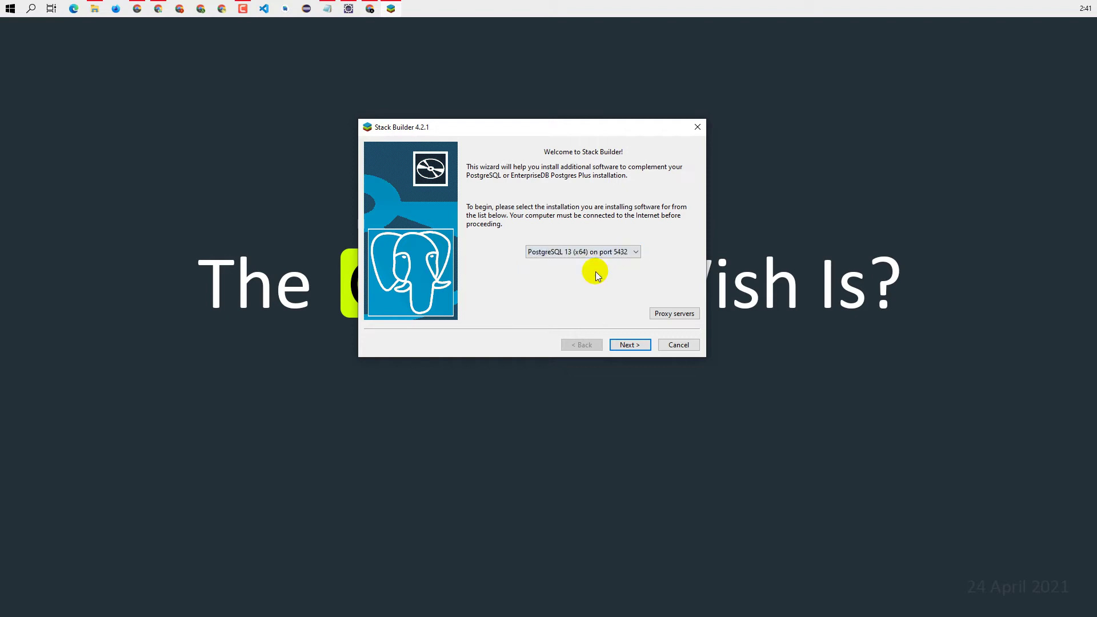
{"action": "left_click", "coordinate": [628, 347]}
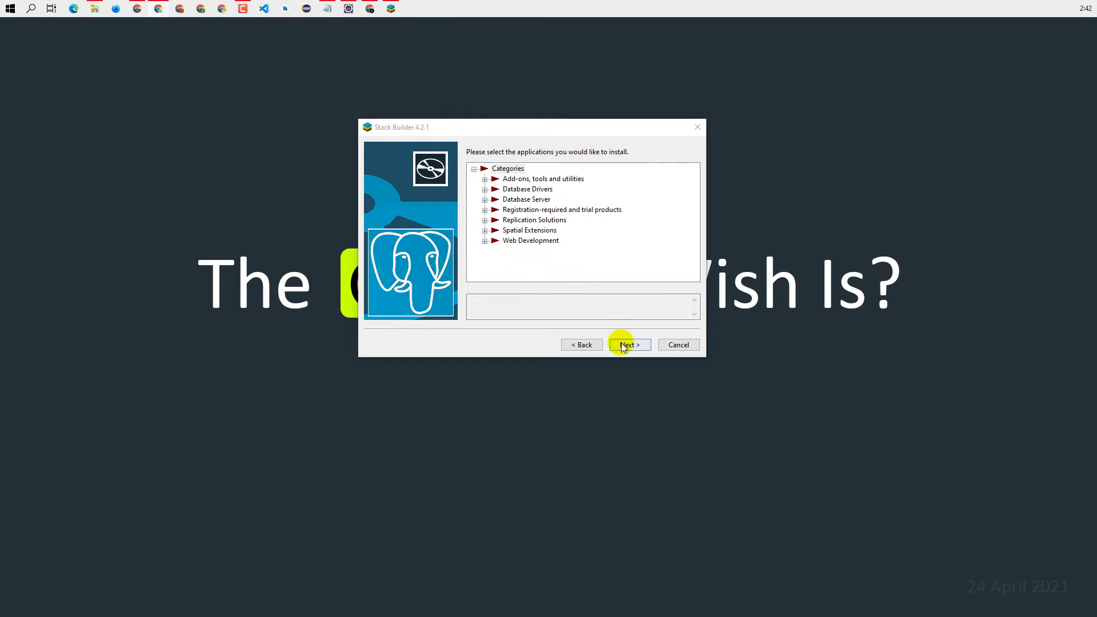
Look through the applications offered under add-ons, database drivers, database server and web development
{"action": "left_click", "coordinate": [485, 179]}
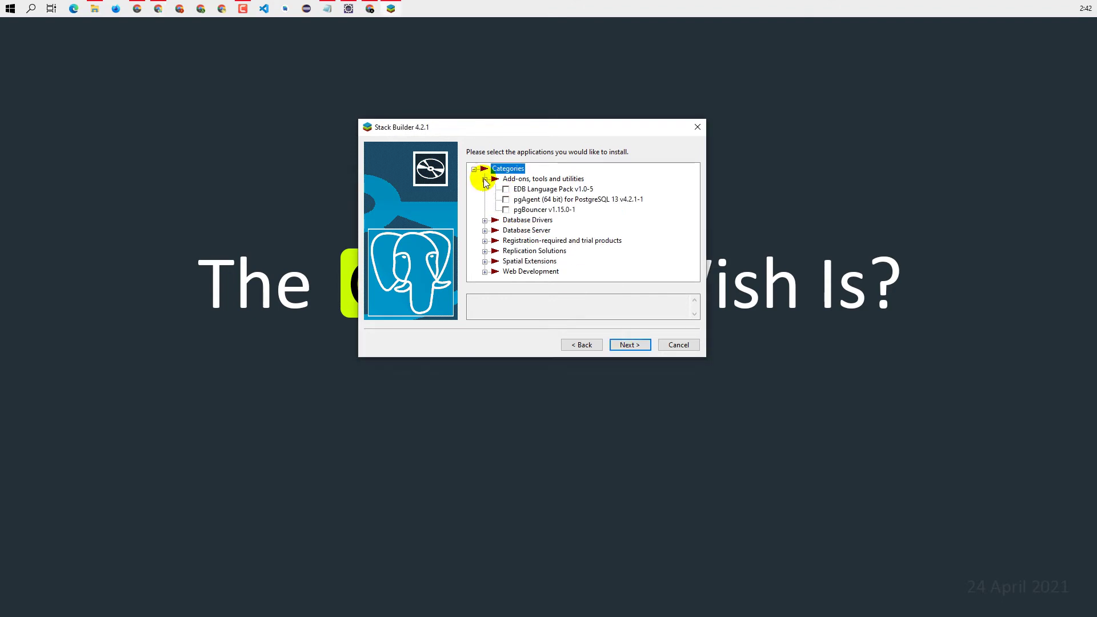
{"action": "left_click", "coordinate": [485, 179]}
{"action": "left_click", "coordinate": [485, 189]}
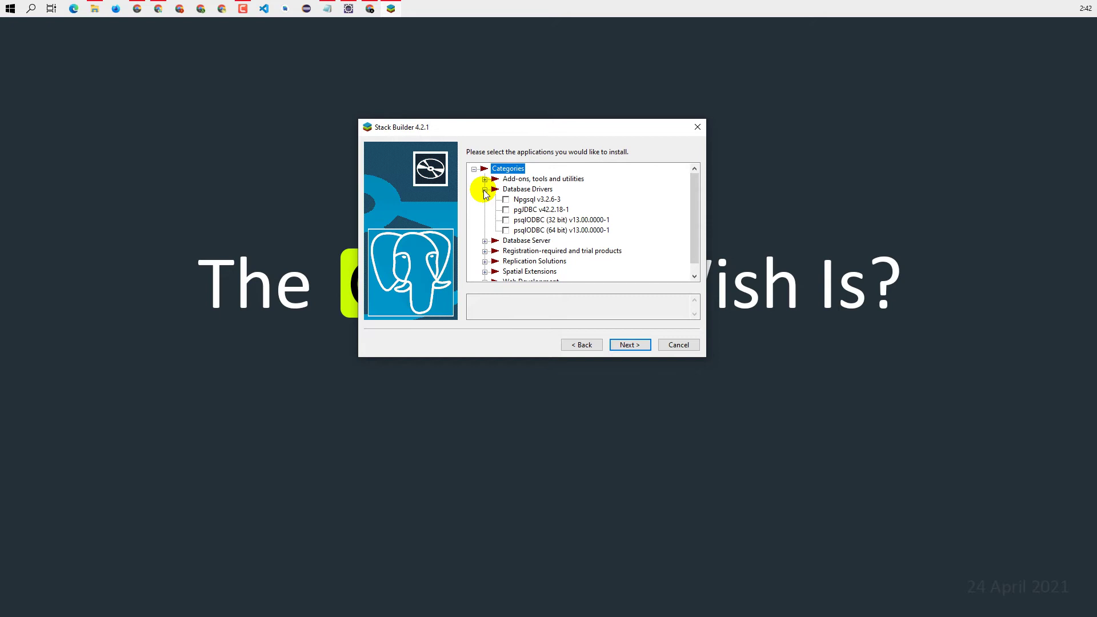
{"action": "left_click", "coordinate": [485, 189]}
{"action": "left_click", "coordinate": [485, 199]}
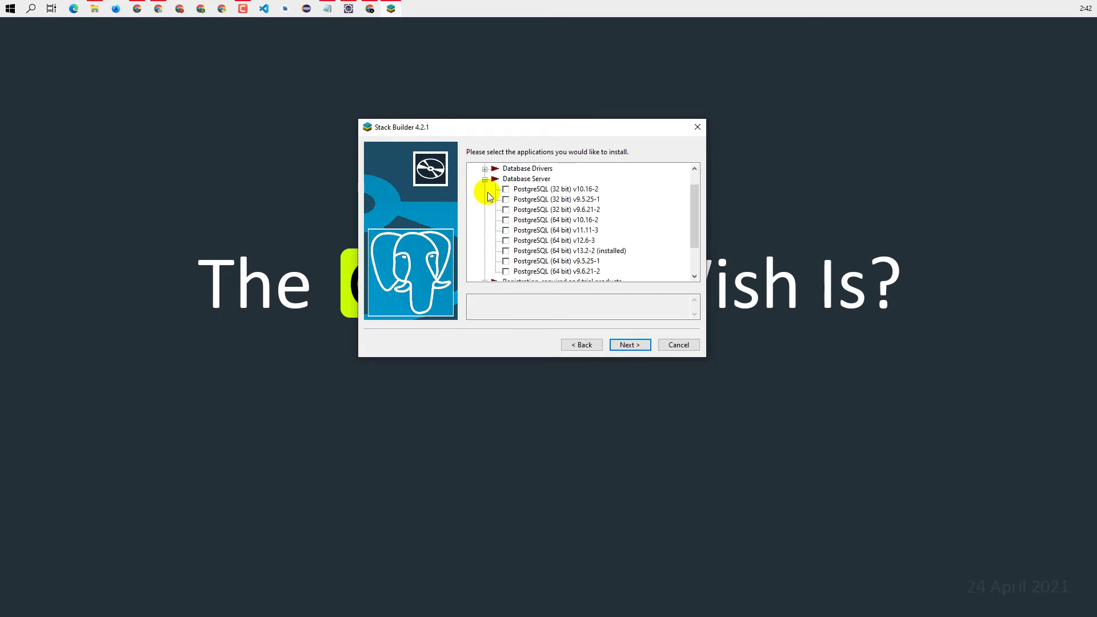
{"action": "left_click", "coordinate": [484, 179]}
{"action": "left_click", "coordinate": [485, 241]}
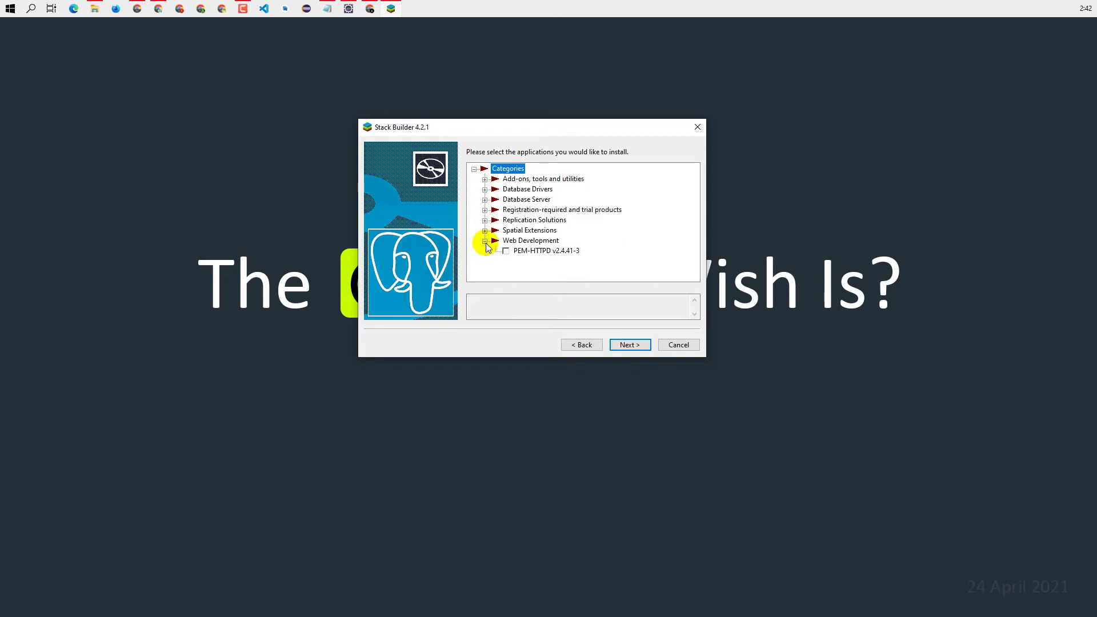
{"action": "left_click", "coordinate": [484, 241]}
Select PEM-HTTPD v2.4.41-3, the PostGIS 3.1 Bundle and Slony-I v2.2.10-1 for PostgreSQL 13 (64 bit) for installation
{"action": "left_click", "coordinate": [484, 231]}
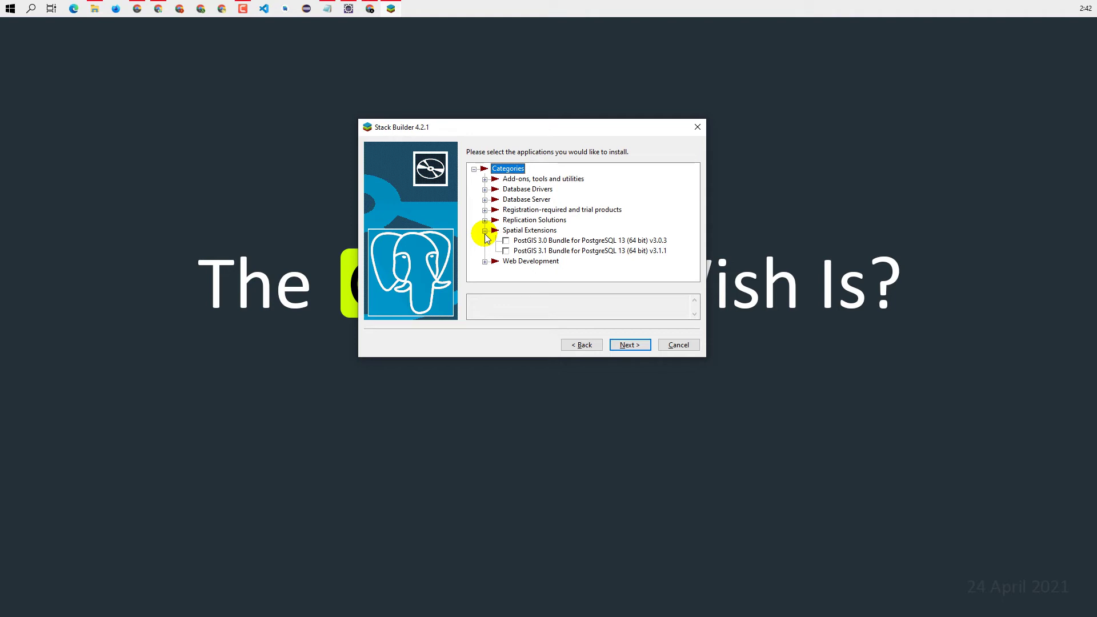
{"action": "left_click", "coordinate": [485, 262]}
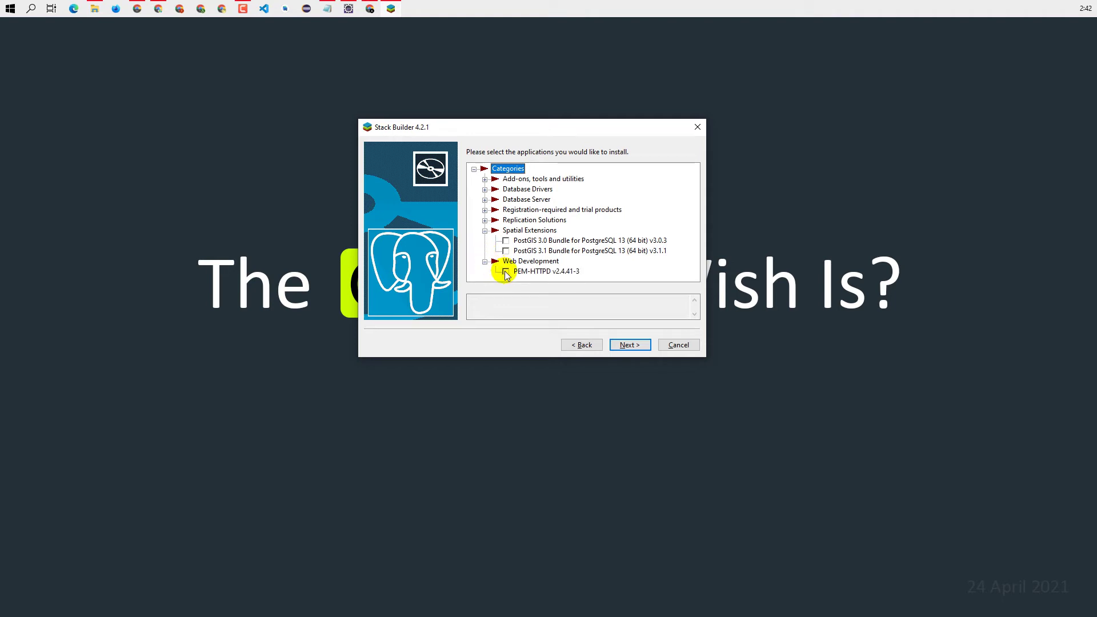
{"action": "left_click", "coordinate": [505, 271]}
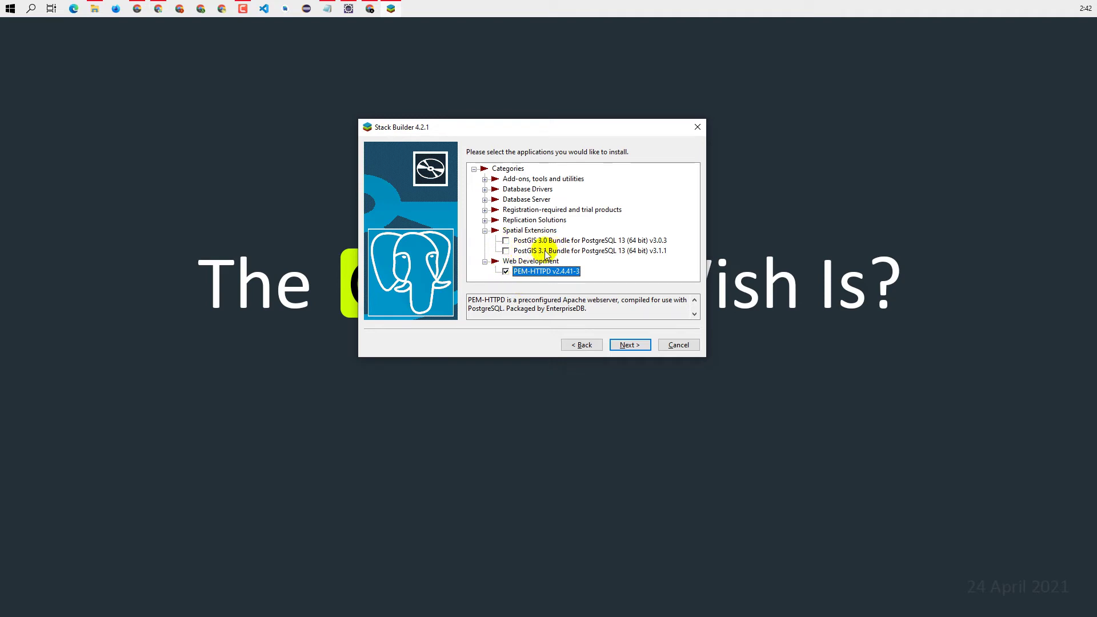
{"action": "left_click", "coordinate": [507, 252]}
{"action": "left_click", "coordinate": [485, 220]}
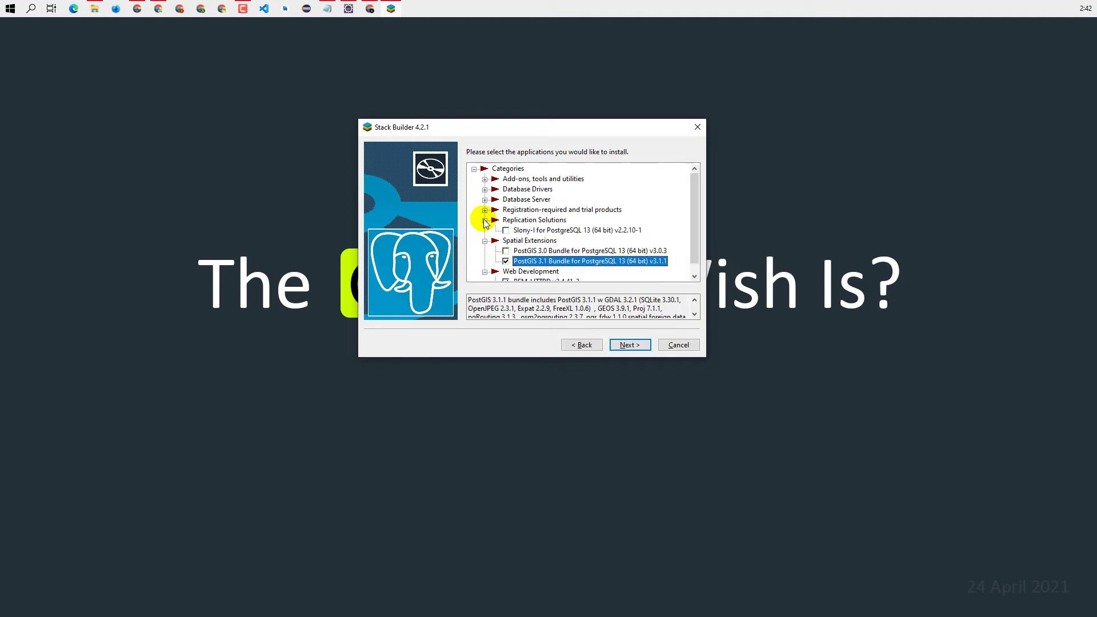
{"action": "left_click", "coordinate": [507, 231]}
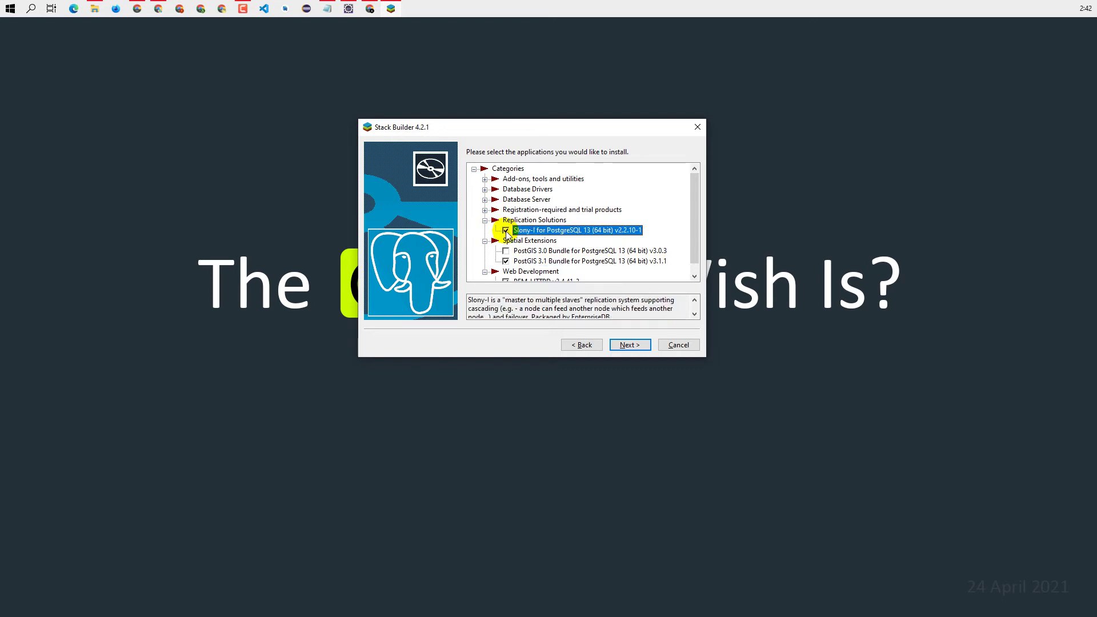
Select all the EnterpriseDB Tools, from Migration Toolkit v54.0.0-1 to SQL/Protect v13.0-1, among the registration-required and trial products
{"action": "left_click", "coordinate": [485, 210]}
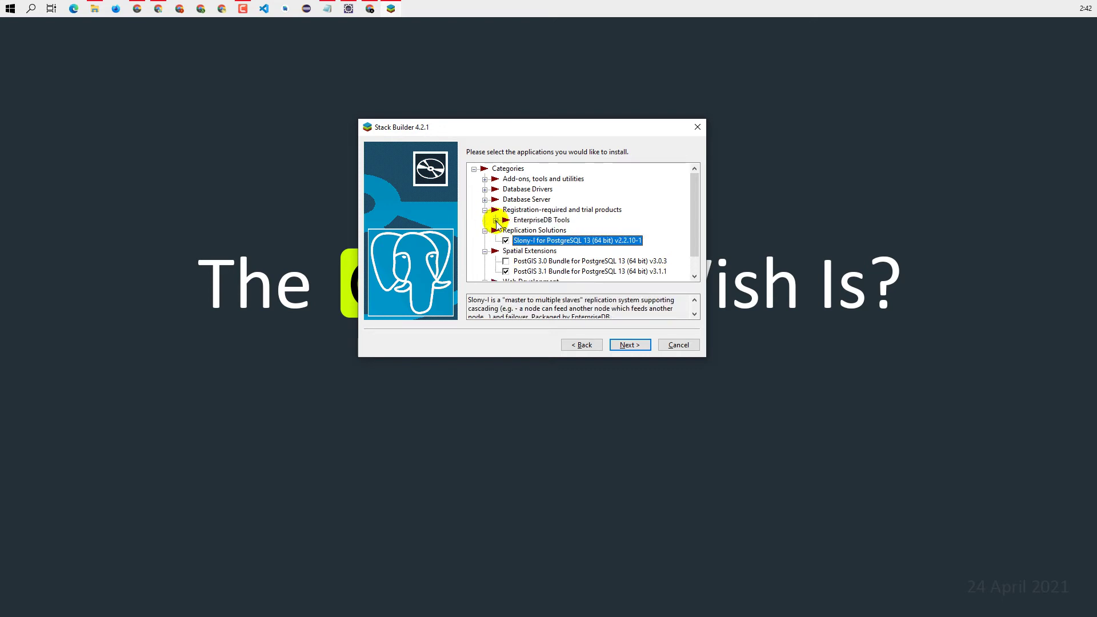
{"action": "left_click", "coordinate": [495, 221]}
{"action": "scroll", "coordinate": [503, 246], "scroll_direction": "down", "scroll_amount": 1}
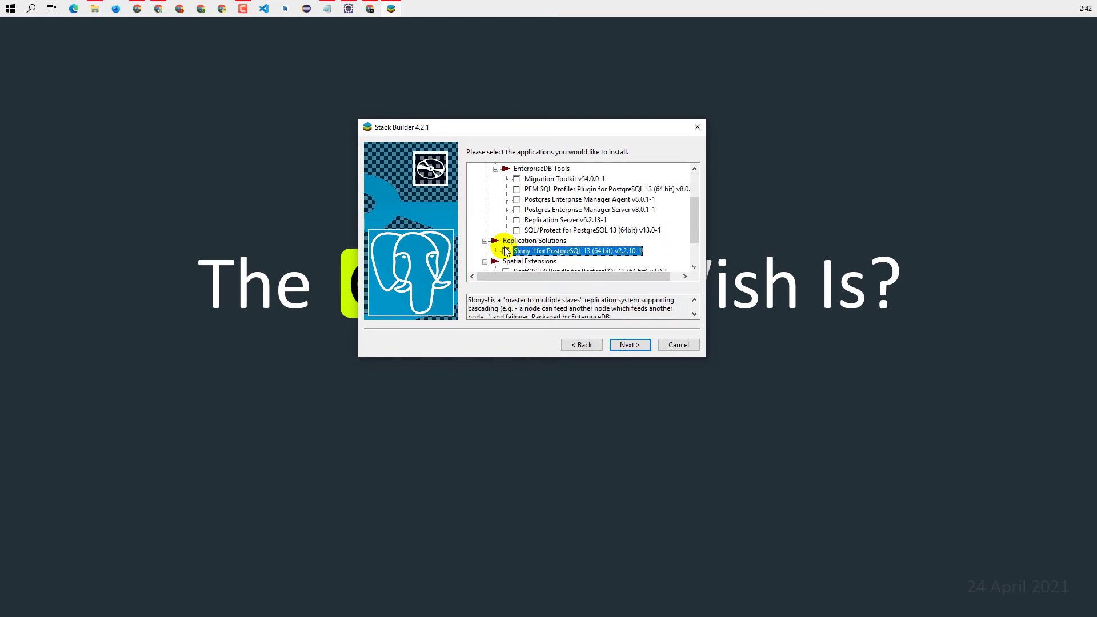
{"action": "scroll", "coordinate": [505, 251], "scroll_direction": "up", "scroll_amount": 1}
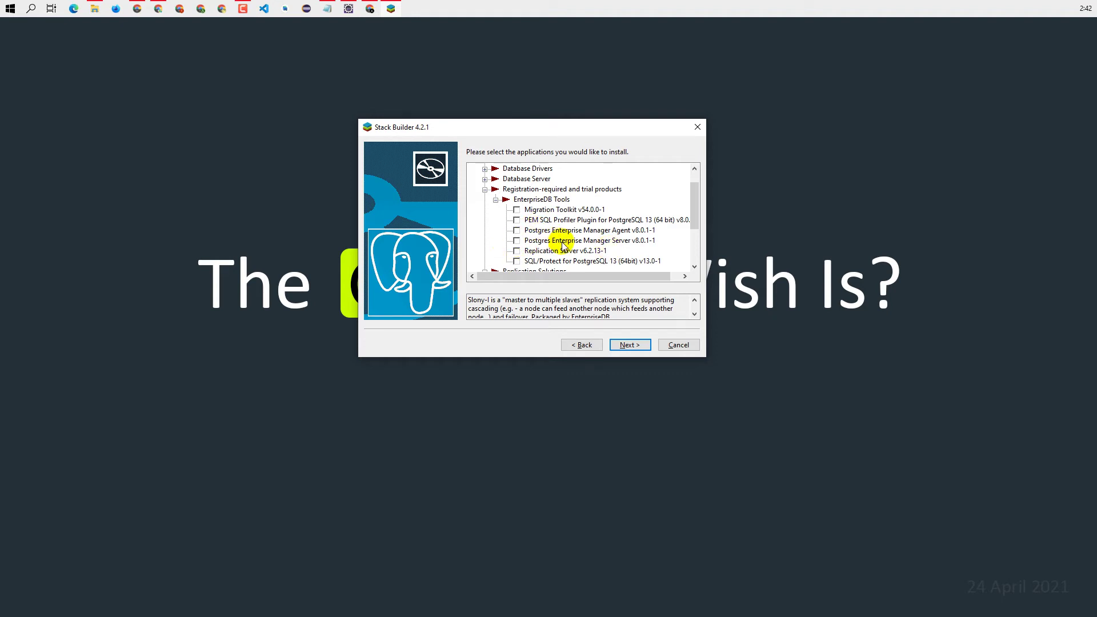
{"action": "left_click", "coordinate": [519, 211]}
{"action": "left_click", "coordinate": [519, 217]}
{"action": "left_click", "coordinate": [517, 211]}
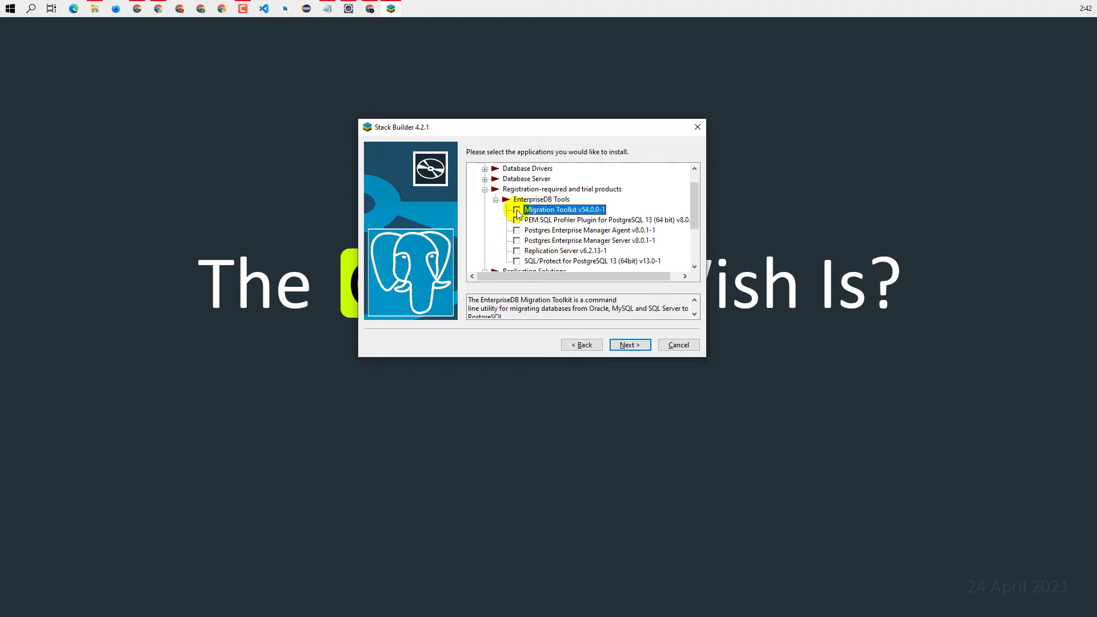
{"action": "left_click", "coordinate": [517, 220]}
{"action": "left_click", "coordinate": [517, 230]}
{"action": "left_click", "coordinate": [517, 241]}
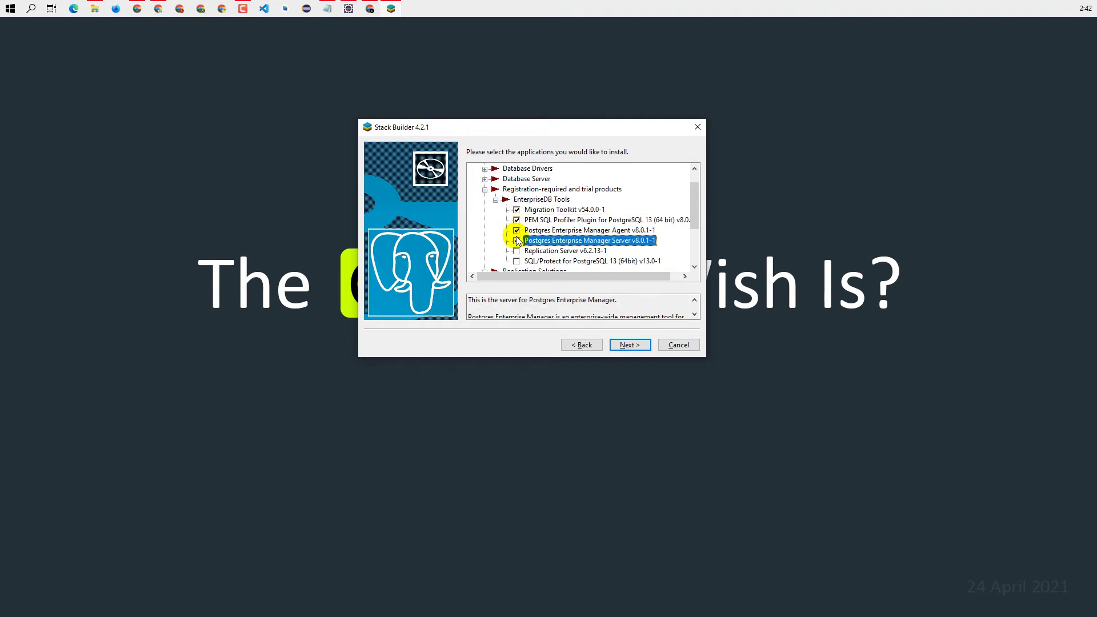
{"action": "left_click", "coordinate": [518, 251]}
{"action": "left_click", "coordinate": [517, 262]}
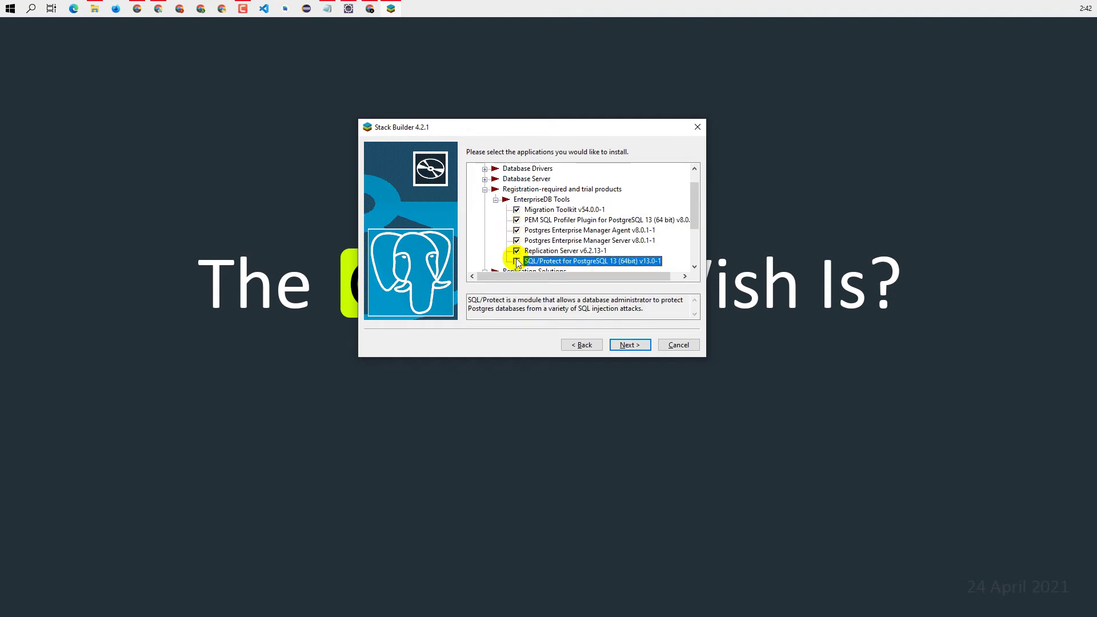
Look over the database server versions and select the psqlODBC (64 bit) v13.00.0000-1 database driver
{"action": "left_click", "coordinate": [485, 179]}
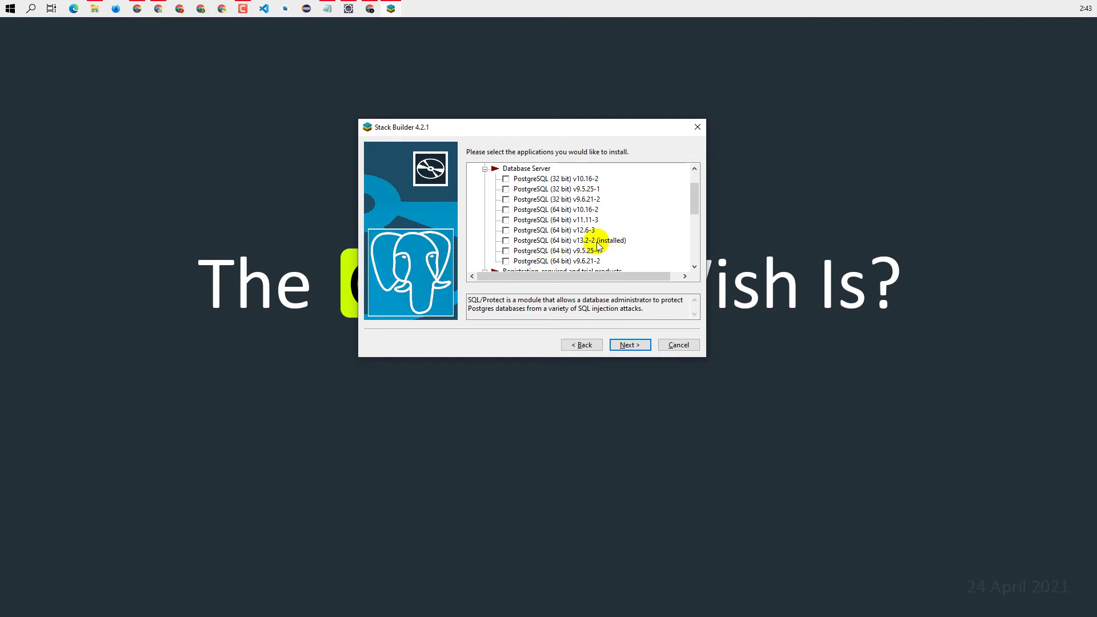
{"action": "scroll", "coordinate": [518, 232], "scroll_direction": "up", "scroll_amount": 1}
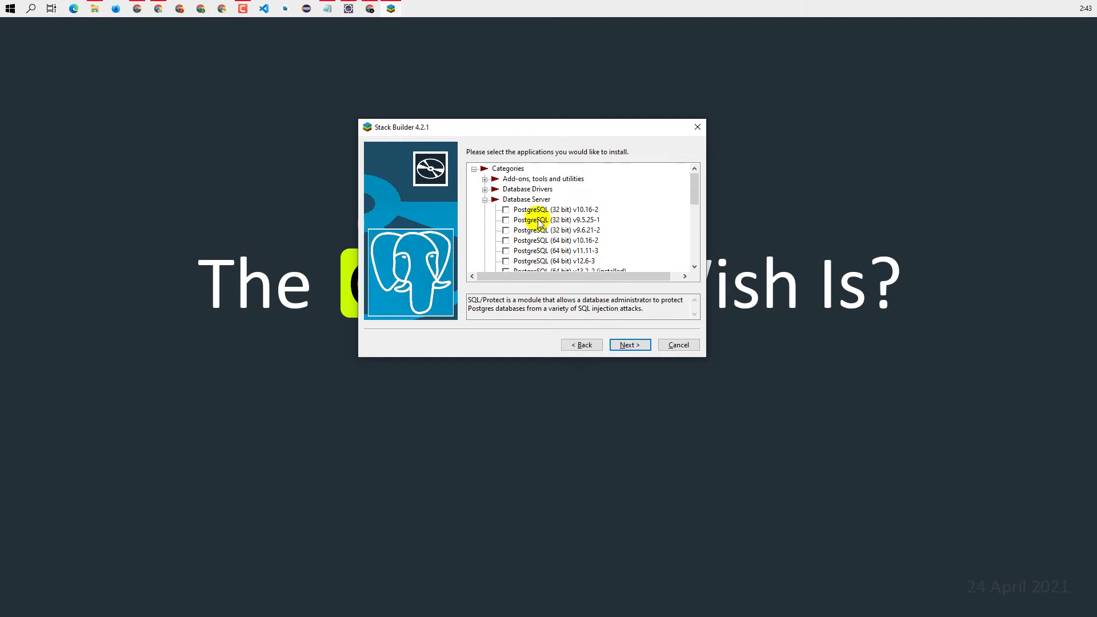
{"action": "left_click", "coordinate": [485, 190]}
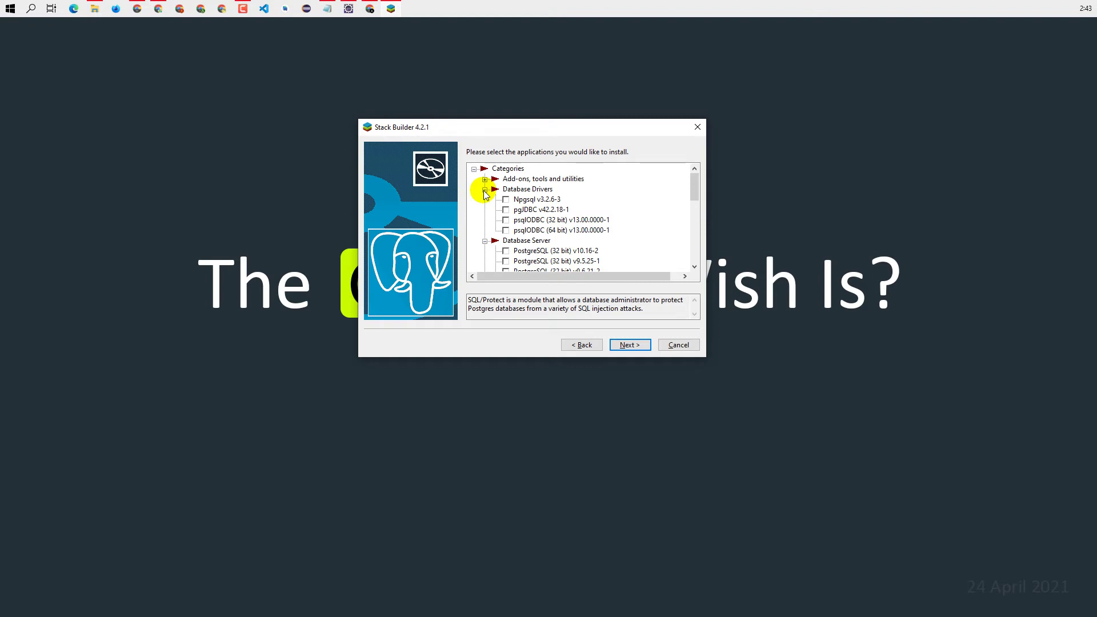
{"action": "left_click", "coordinate": [507, 232]}
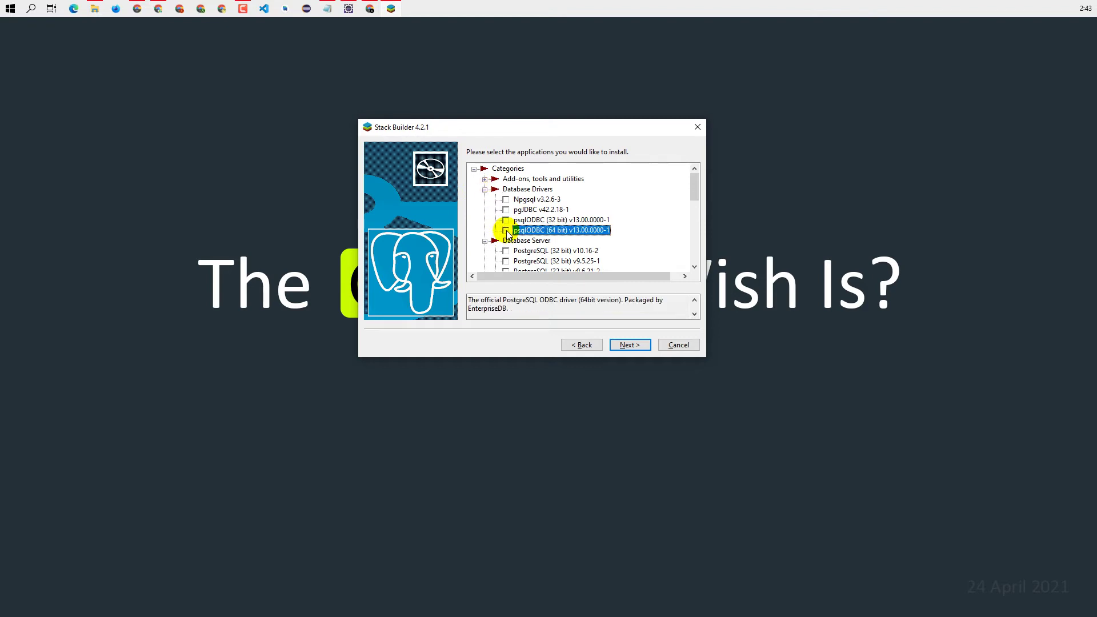
Deselect all the EnterpriseDB Tools, from Migration Toolkit to SQL/Protect for PostgreSQL 13
{"action": "scroll", "coordinate": [539, 237], "scroll_direction": "down", "scroll_amount": 5}
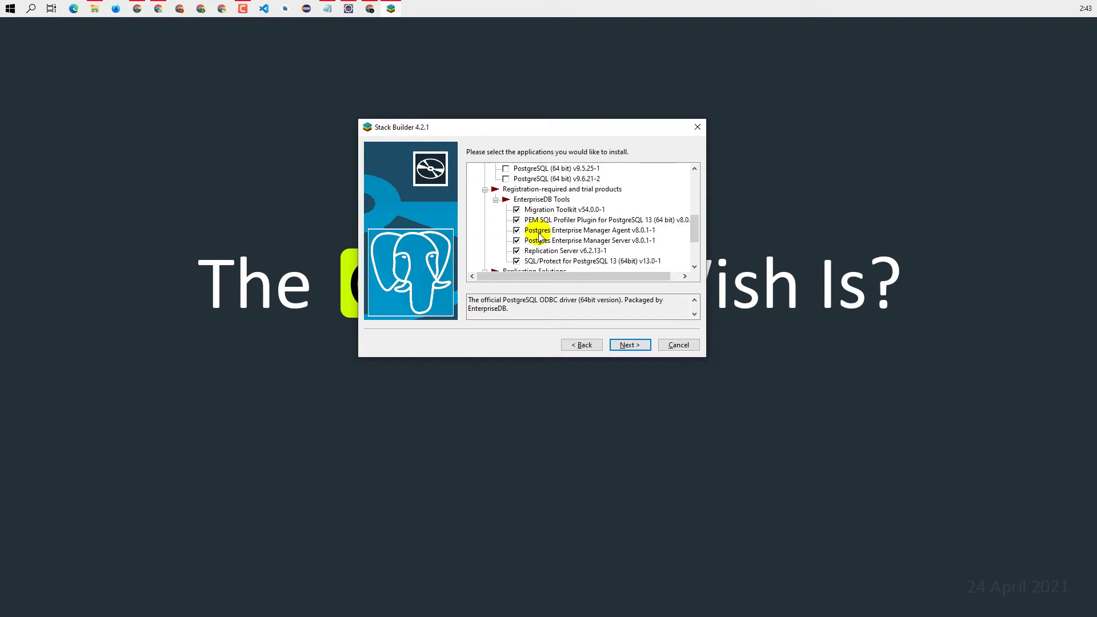
{"action": "left_click", "coordinate": [518, 211]}
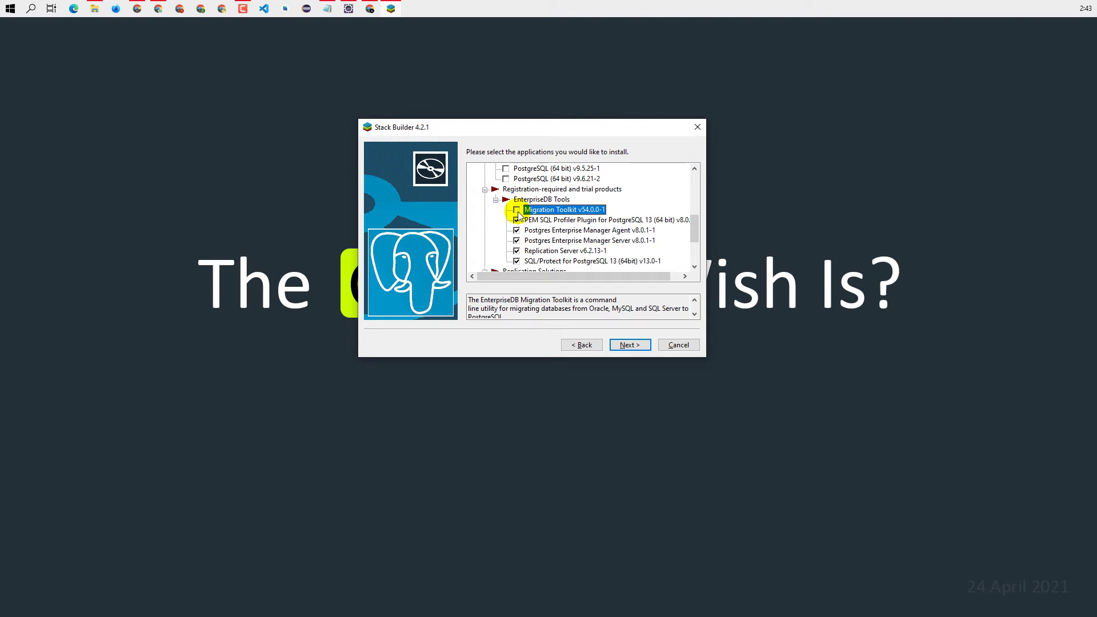
{"action": "left_click", "coordinate": [517, 220]}
{"action": "left_click", "coordinate": [518, 231]}
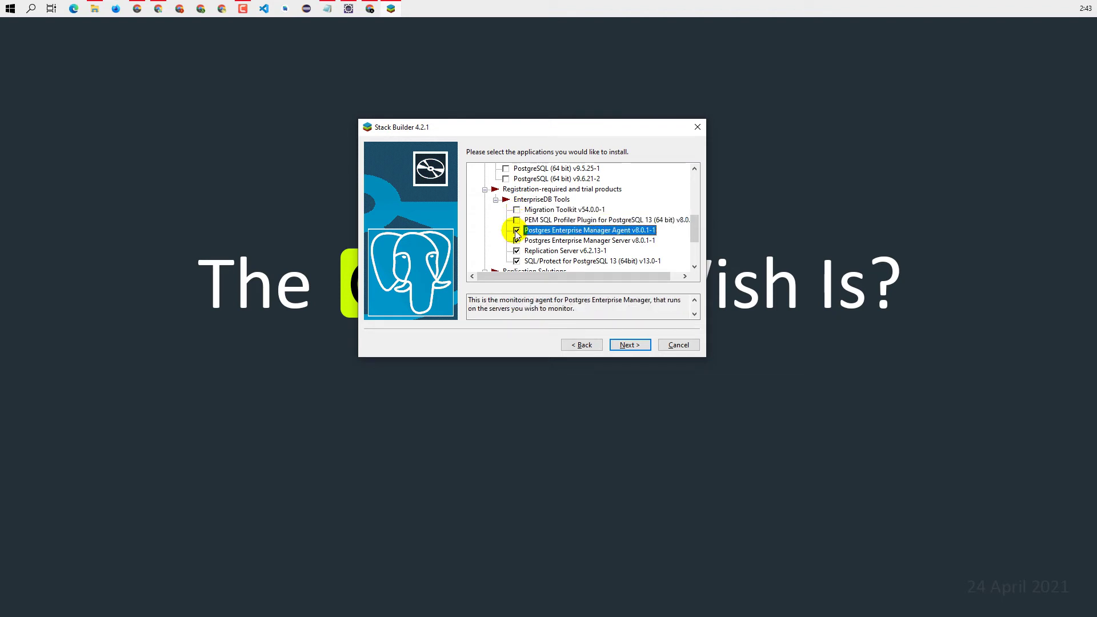
{"action": "left_click", "coordinate": [517, 241]}
{"action": "left_click", "coordinate": [517, 251]}
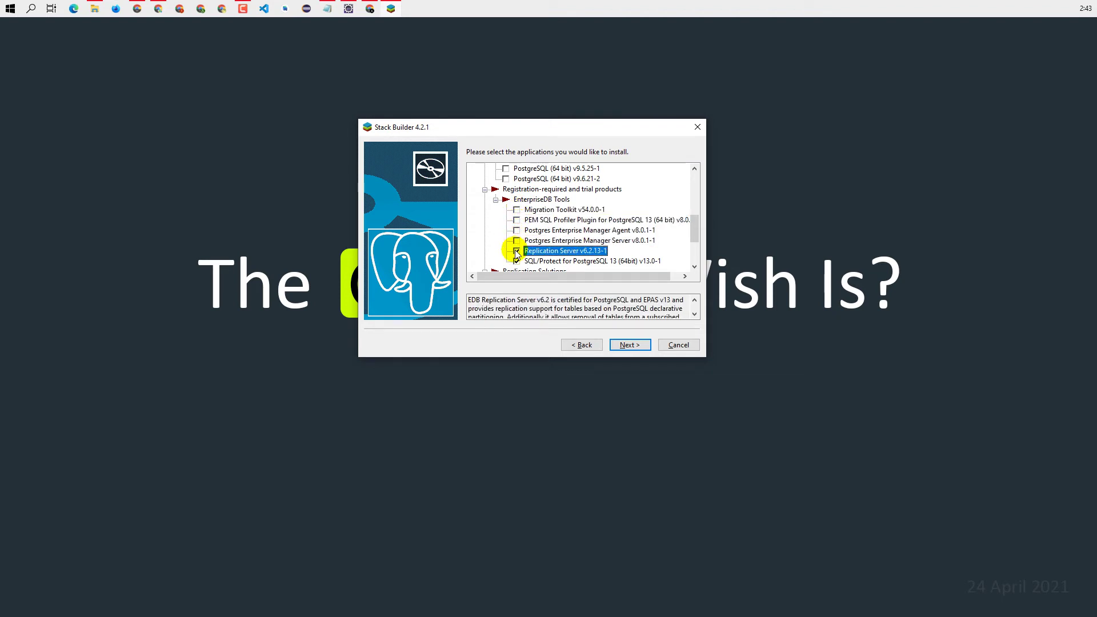
{"action": "left_click", "coordinate": [517, 261]}
Select EDB Language Pack v1.0-5, pgAgent (64 bit) v4.2.1-1 and pgBouncer v1.15.0-1 among the add-ons, tools and utilities
{"action": "scroll", "coordinate": [562, 241], "scroll_direction": "up", "scroll_amount": 6}
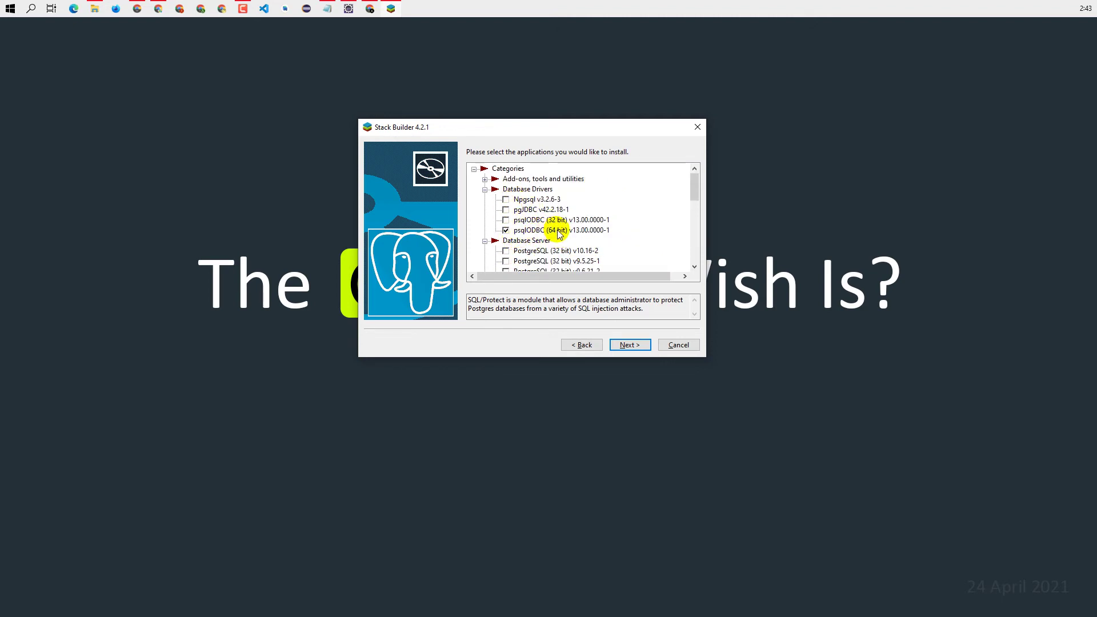
{"action": "left_click", "coordinate": [485, 180]}
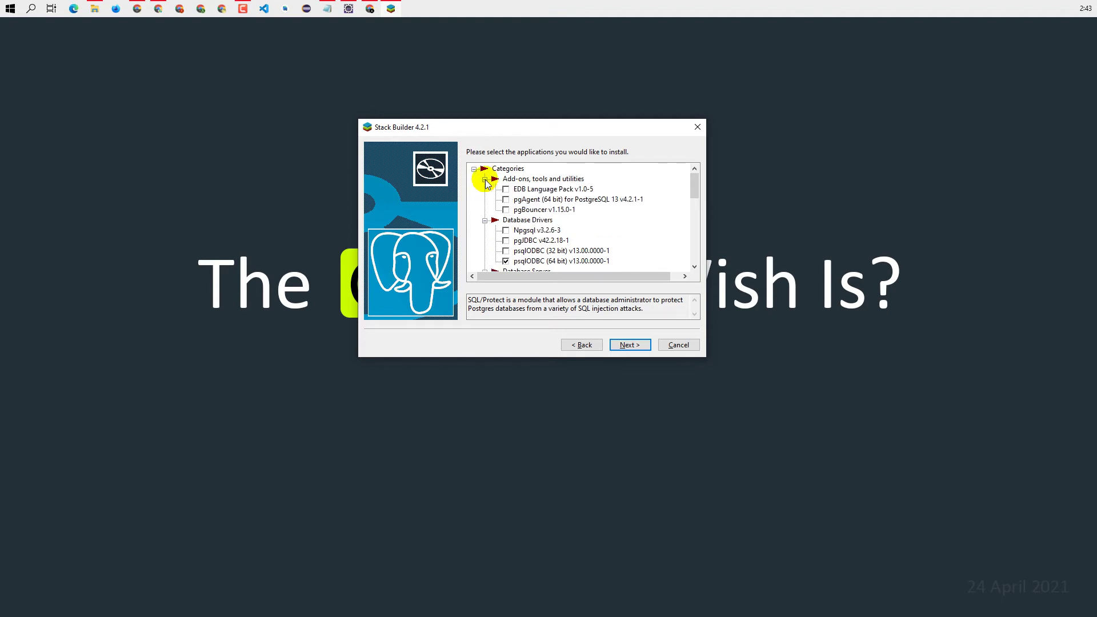
{"action": "left_click", "coordinate": [505, 190]}
{"action": "left_click", "coordinate": [505, 200]}
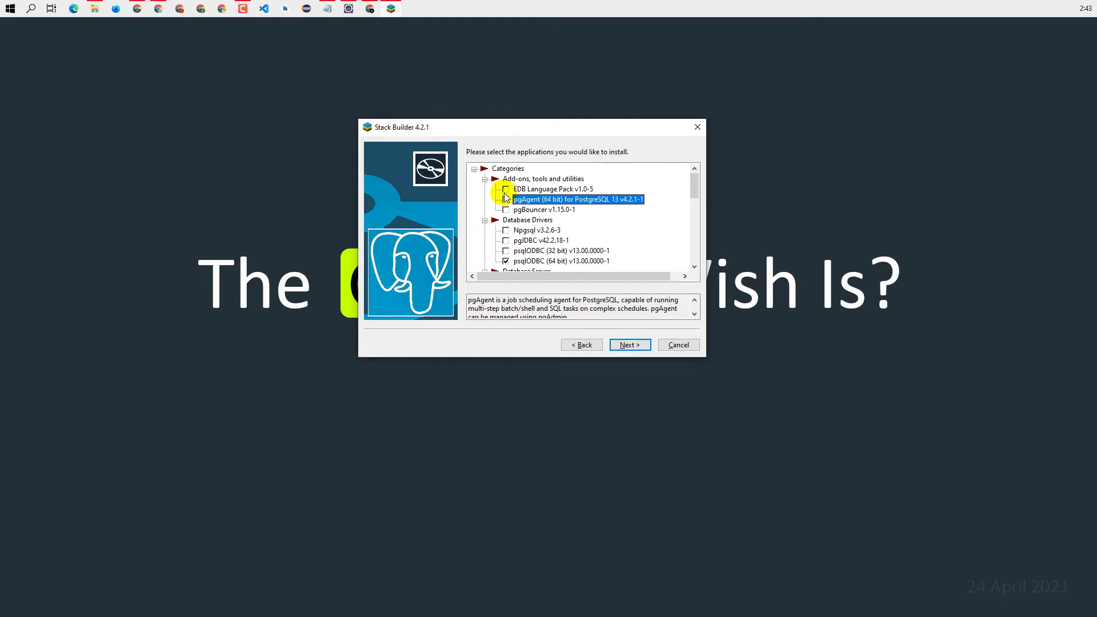
{"action": "left_click", "coordinate": [505, 190]}
{"action": "left_click", "coordinate": [506, 200]}
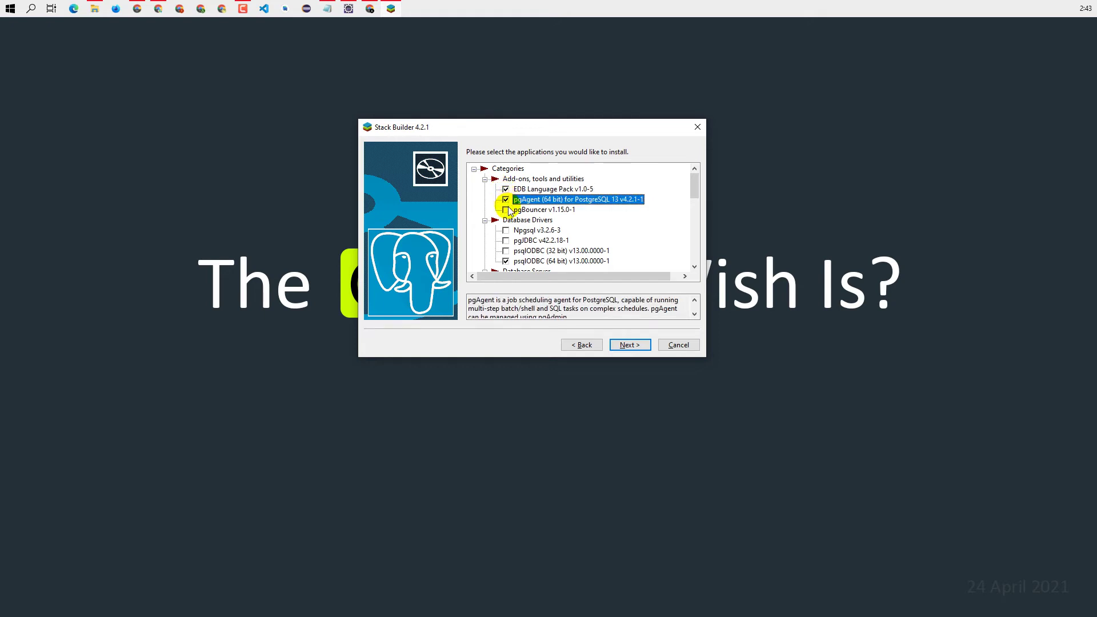
{"action": "left_click", "coordinate": [505, 211]}
Check the selections across all application categories and continue to the selected packages review
{"action": "scroll", "coordinate": [507, 231], "scroll_direction": "down", "scroll_amount": 9}
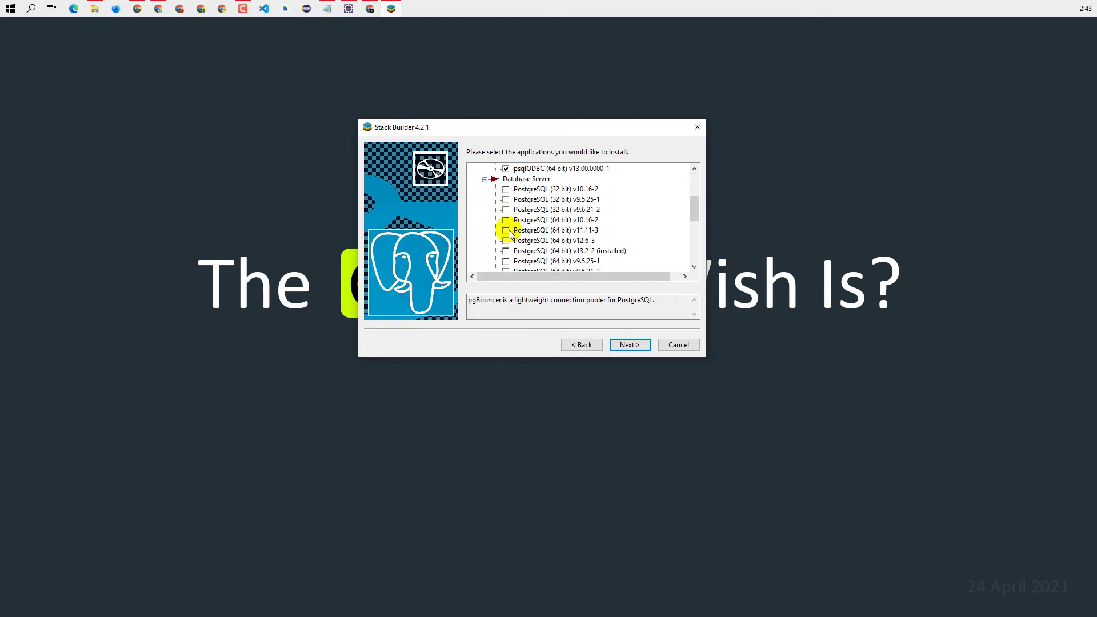
{"action": "scroll", "coordinate": [512, 232], "scroll_direction": "up", "scroll_amount": 3}
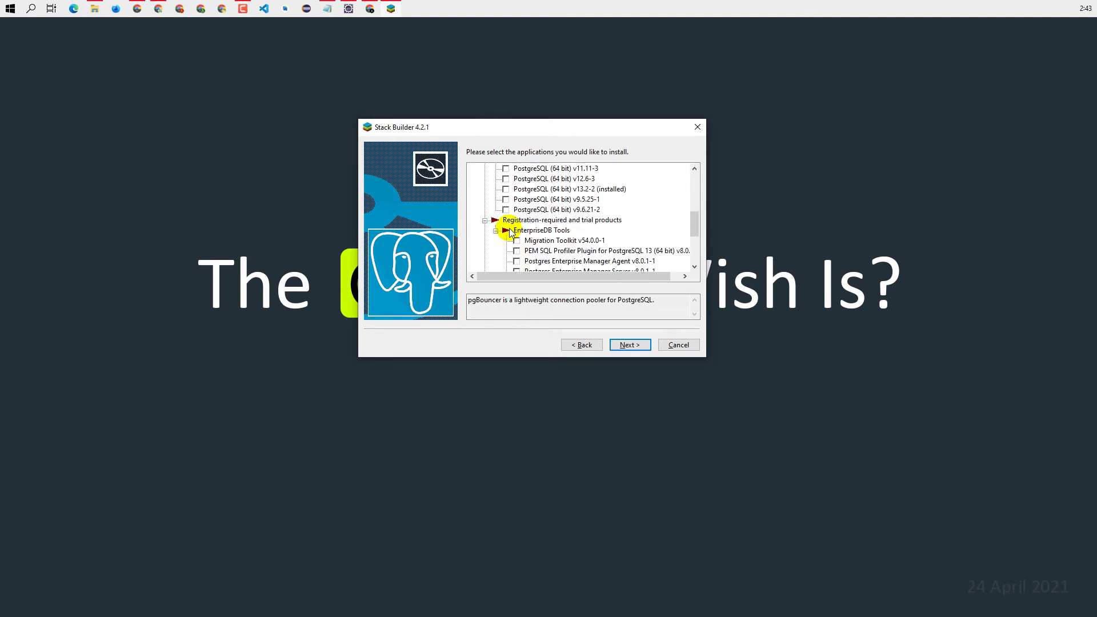
{"action": "scroll", "coordinate": [518, 232], "scroll_direction": "down", "scroll_amount": 1}
{"action": "scroll", "coordinate": [575, 234], "scroll_direction": "down", "scroll_amount": 3}
{"action": "scroll", "coordinate": [576, 234], "scroll_direction": "down", "scroll_amount": 1}
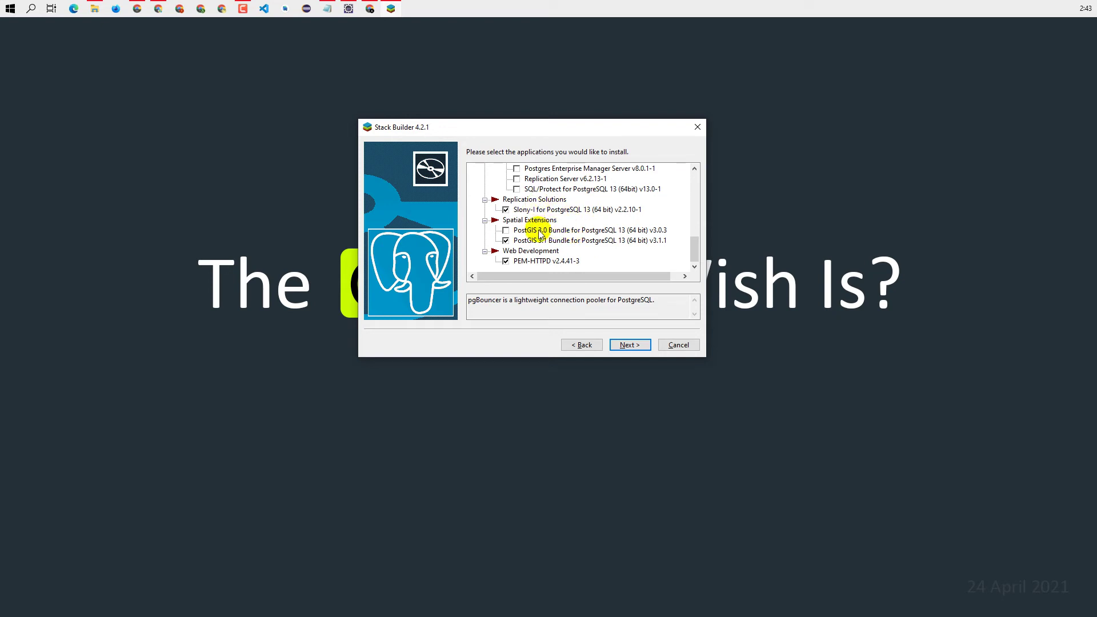
{"action": "left_click", "coordinate": [623, 345]}
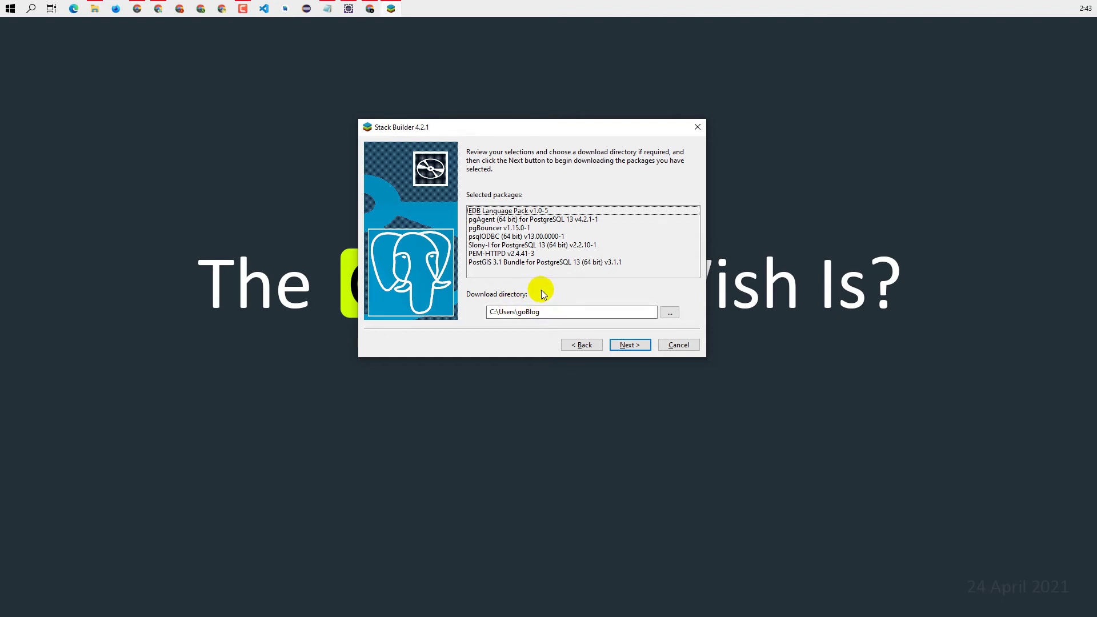
Start downloading the selected packages to the default directory, placing the progress dialog below the wizard with its details hidden
{"action": "left_click", "coordinate": [626, 346]}
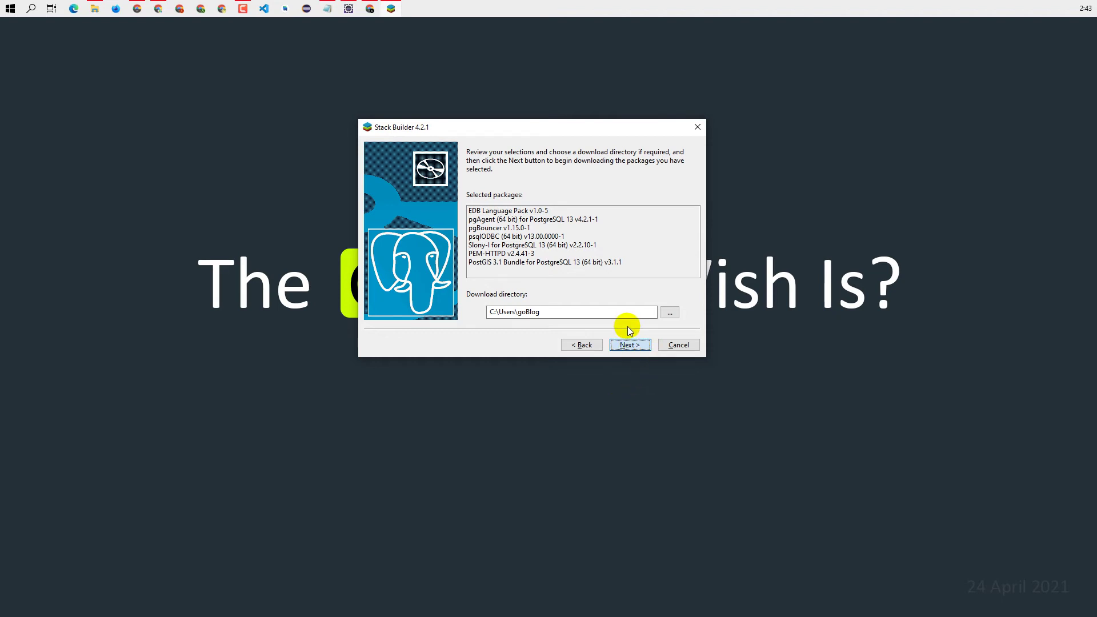
{"action": "left_click", "coordinate": [632, 345]}
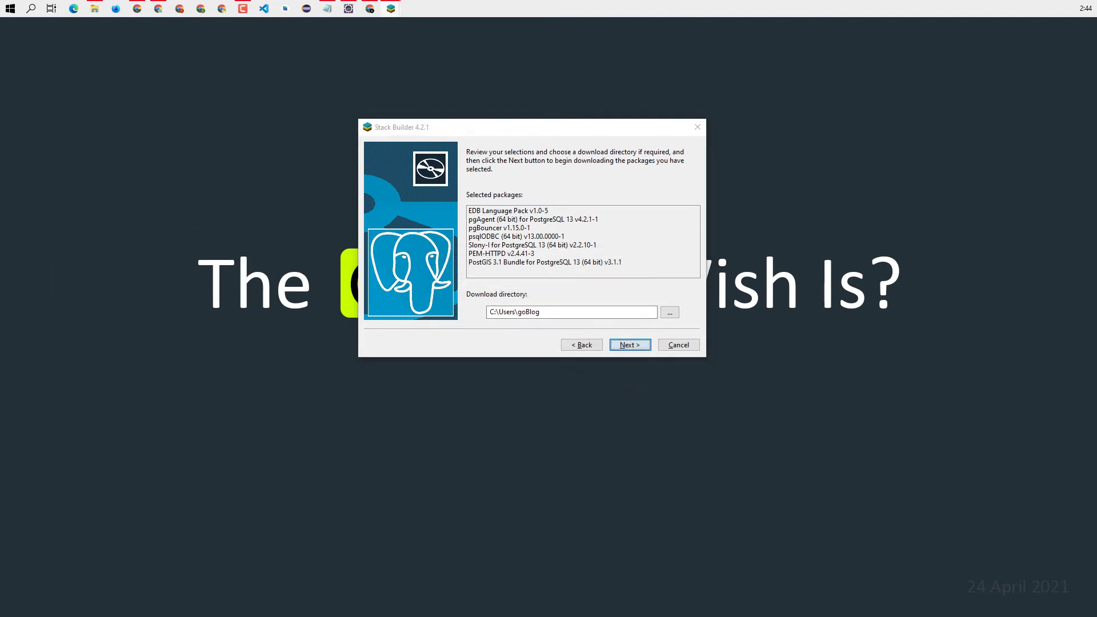
{"action": "left_click_drag", "start_coordinate": [343, 260], "coordinate": [466, 358]}
{"action": "left_click_drag", "start_coordinate": [533, 372], "coordinate": [533, 378]}
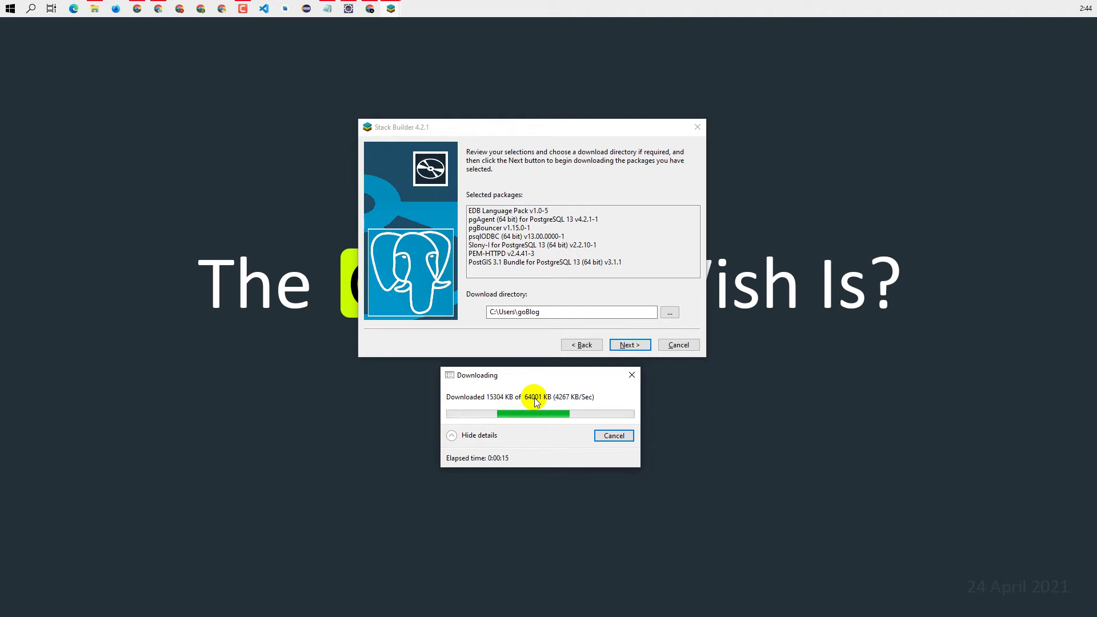
{"action": "left_click", "coordinate": [468, 436]}
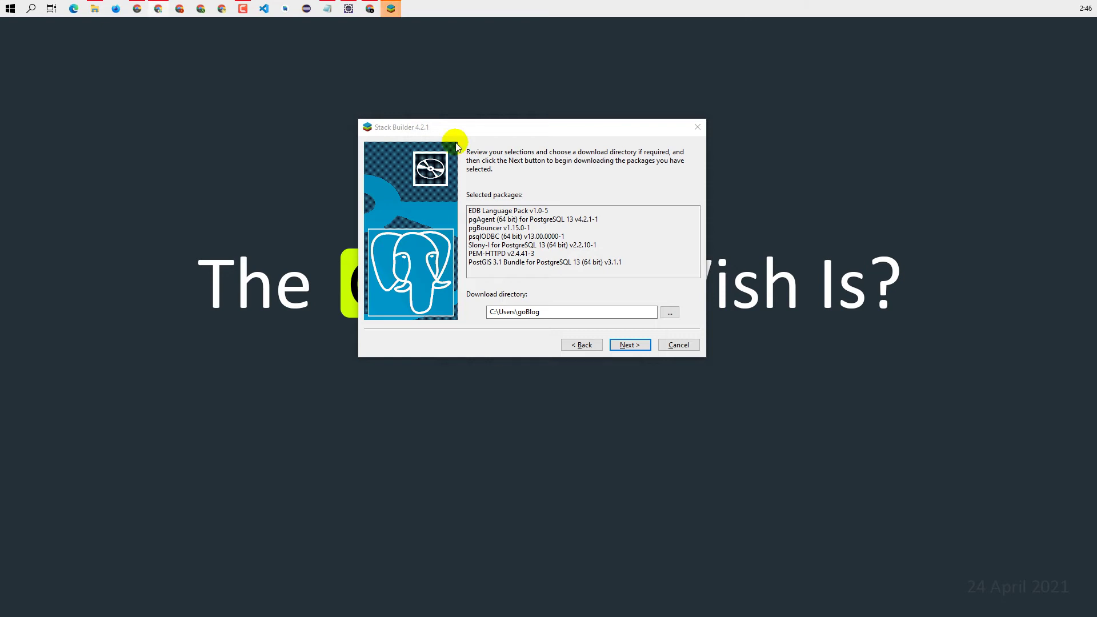
{"action": "mouse_move", "coordinate": [397, 6]}
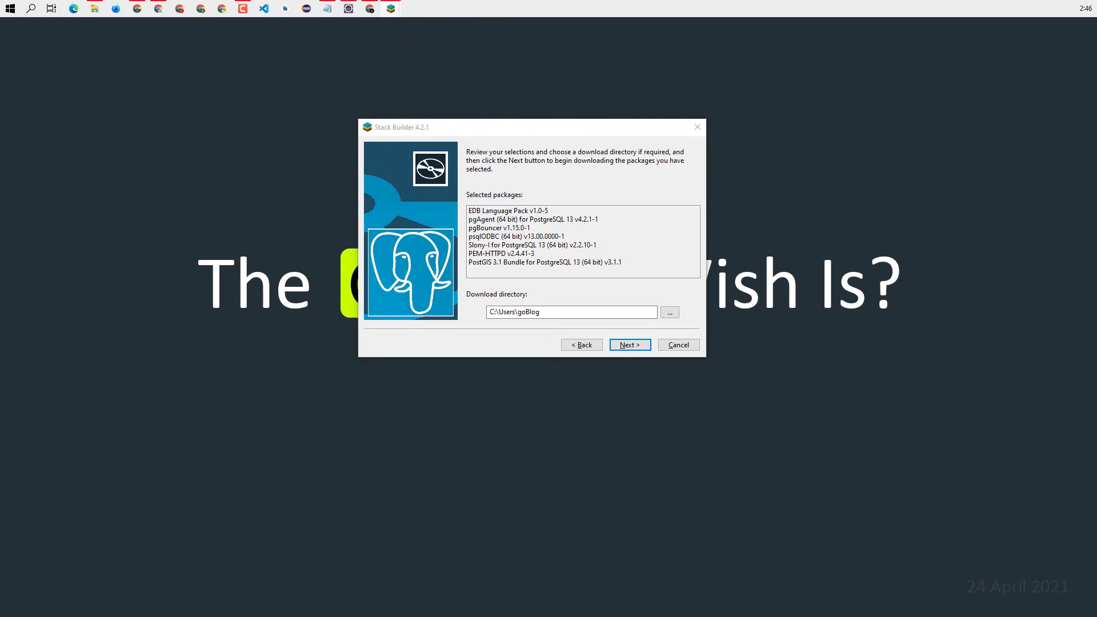
{"action": "left_click_drag", "start_coordinate": [203, 167], "coordinate": [538, 376]}
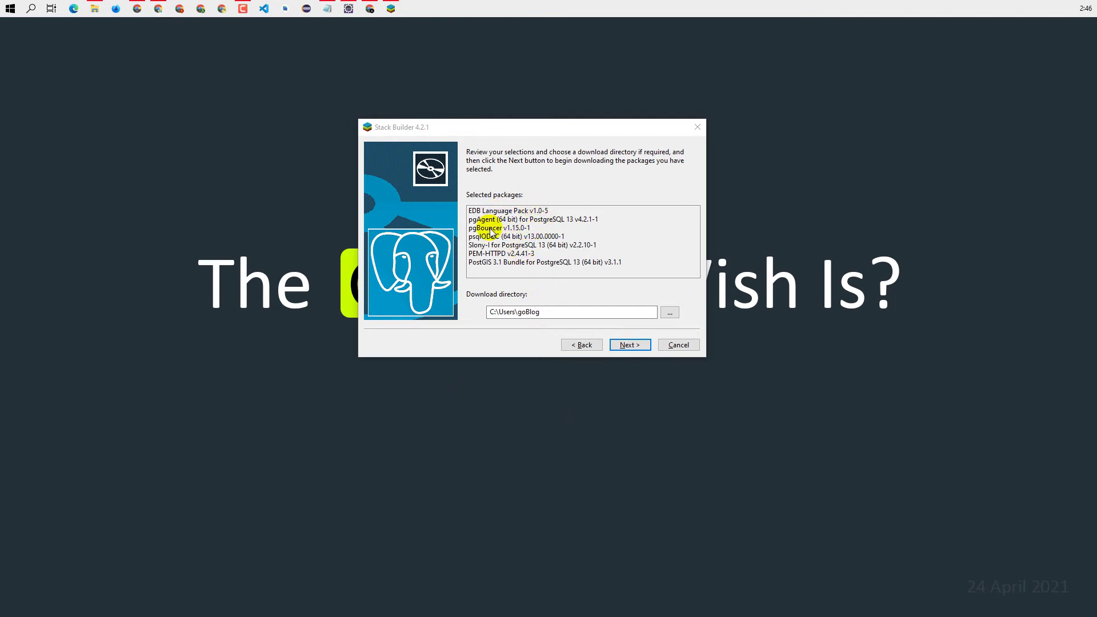
{"action": "left_click", "coordinate": [534, 264]}
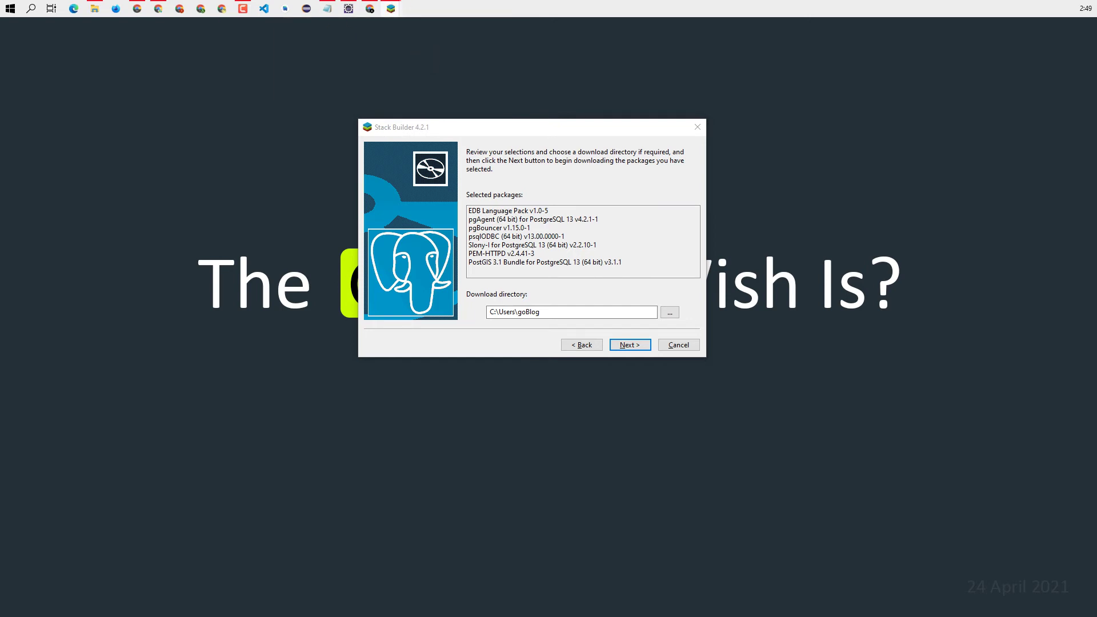
{"action": "left_click_drag", "start_coordinate": [320, 277], "coordinate": [577, 409]}
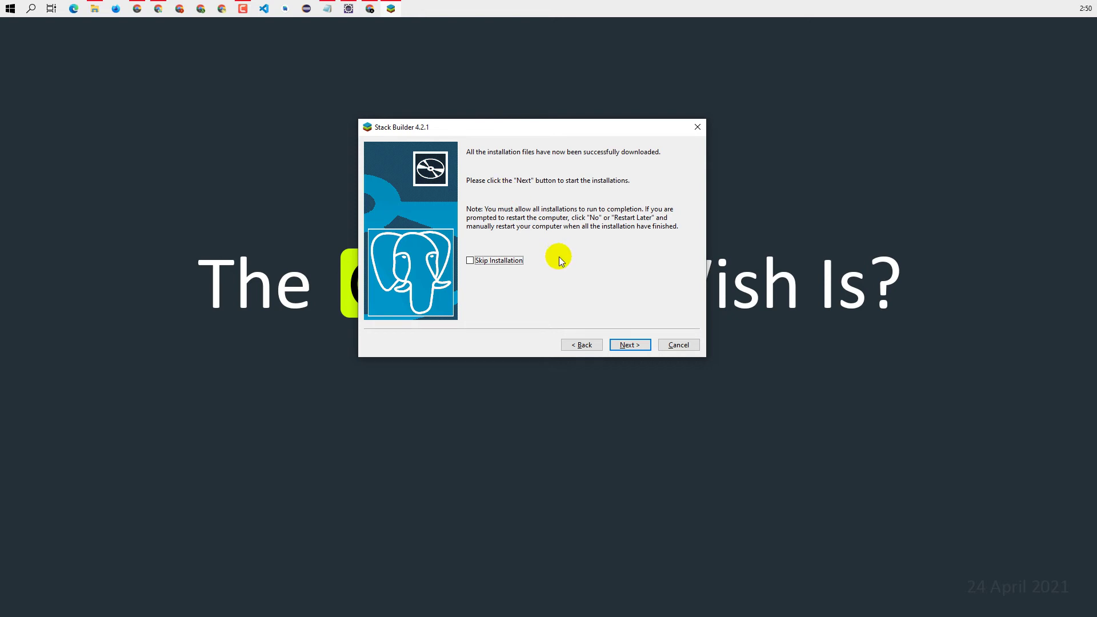
Start installing the downloaded packages without skipping installation, accepting English as the first installer's language
{"action": "left_click", "coordinate": [640, 347]}
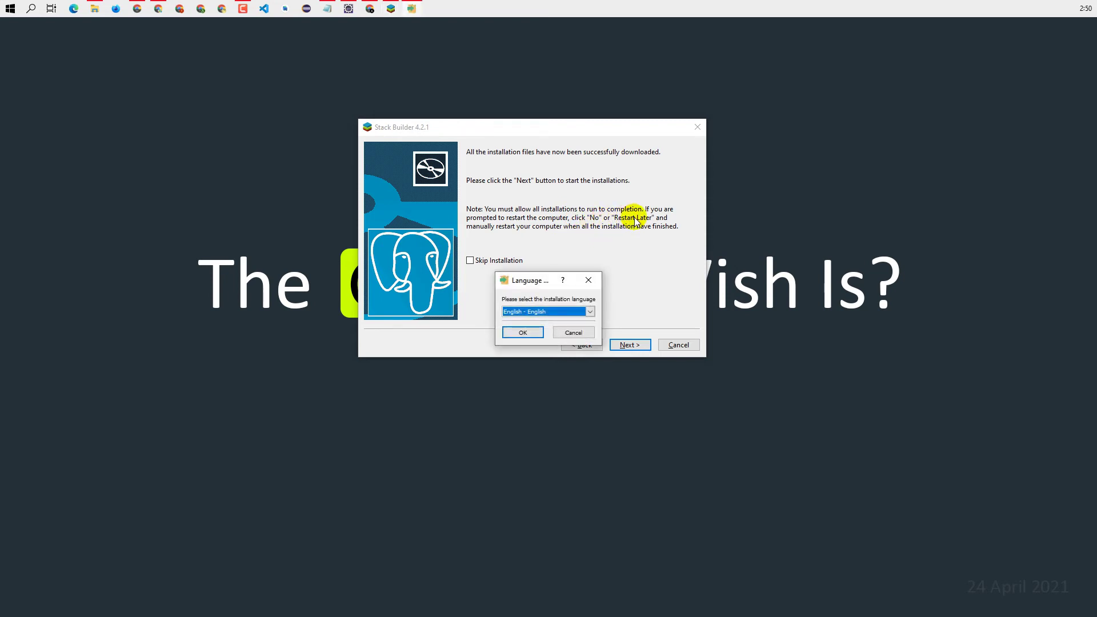
{"action": "left_click_drag", "start_coordinate": [529, 280], "coordinate": [550, 179]}
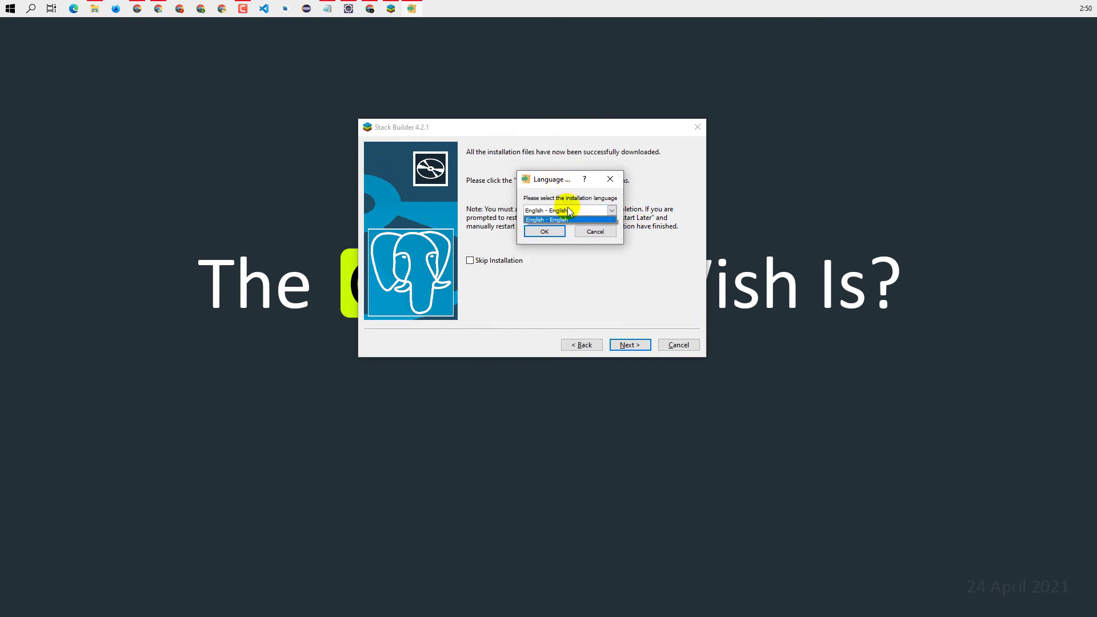
{"action": "left_click_drag", "start_coordinate": [553, 173], "coordinate": [536, 337]}
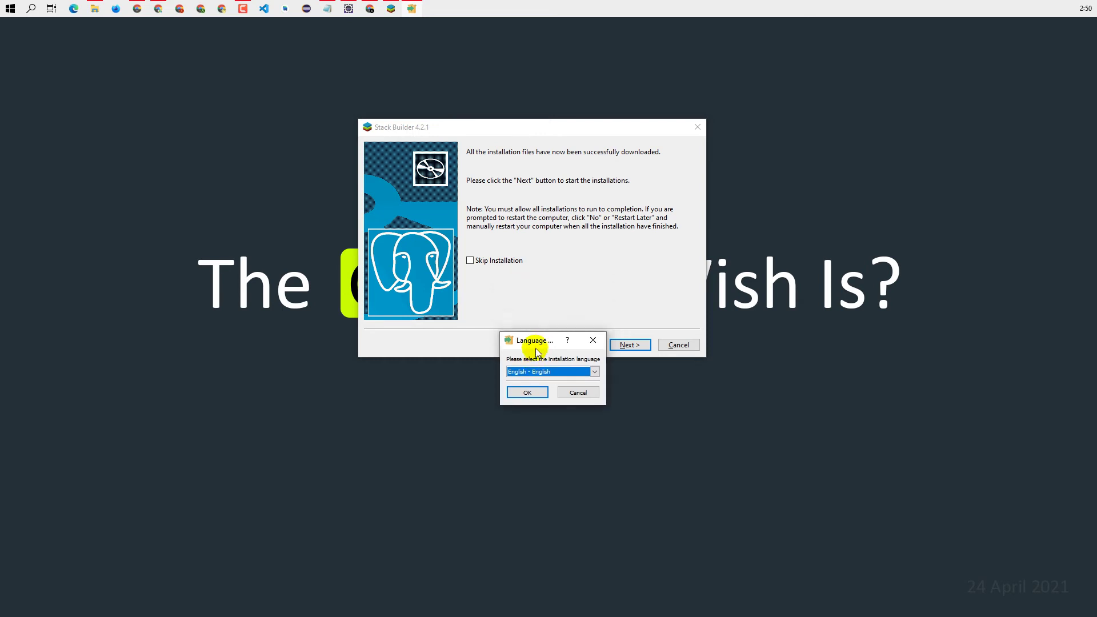
{"action": "left_click", "coordinate": [529, 394]}
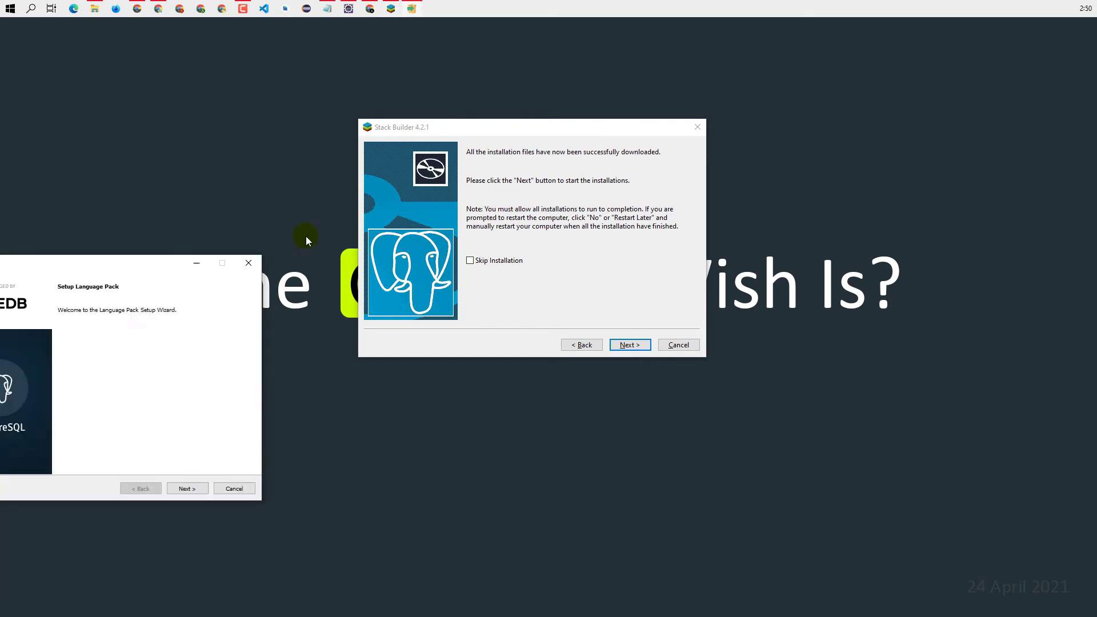
Place the Language Pack setup wizard beside the Stack Builder window and start its installation
{"action": "left_click_drag", "start_coordinate": [306, 237], "coordinate": [912, 122]}
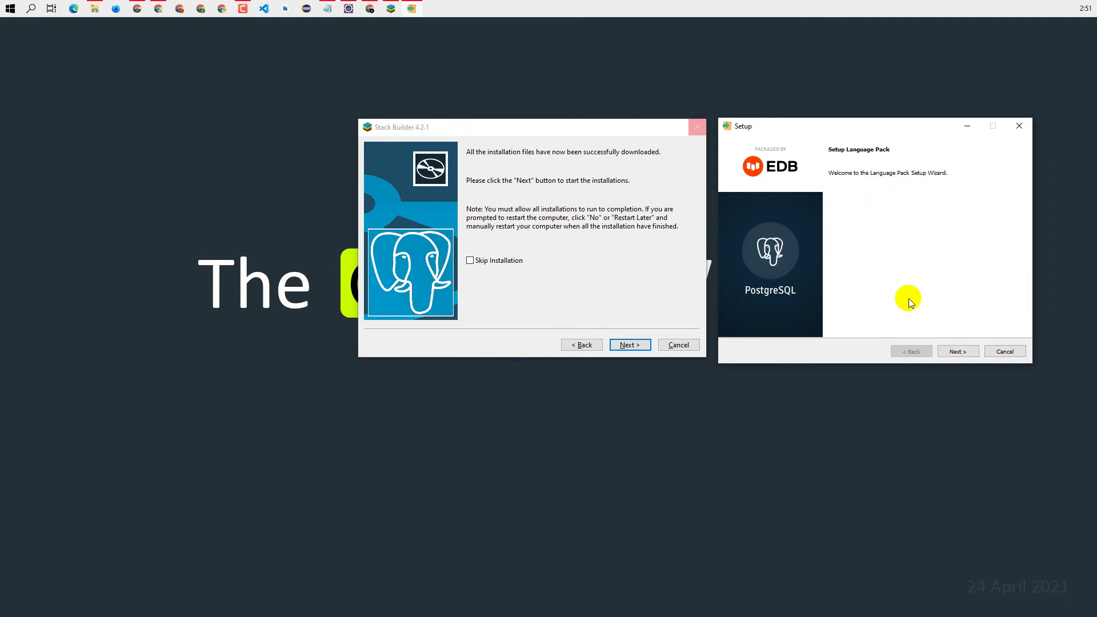
{"action": "left_click", "coordinate": [949, 351]}
{"action": "left_click", "coordinate": [957, 351]}
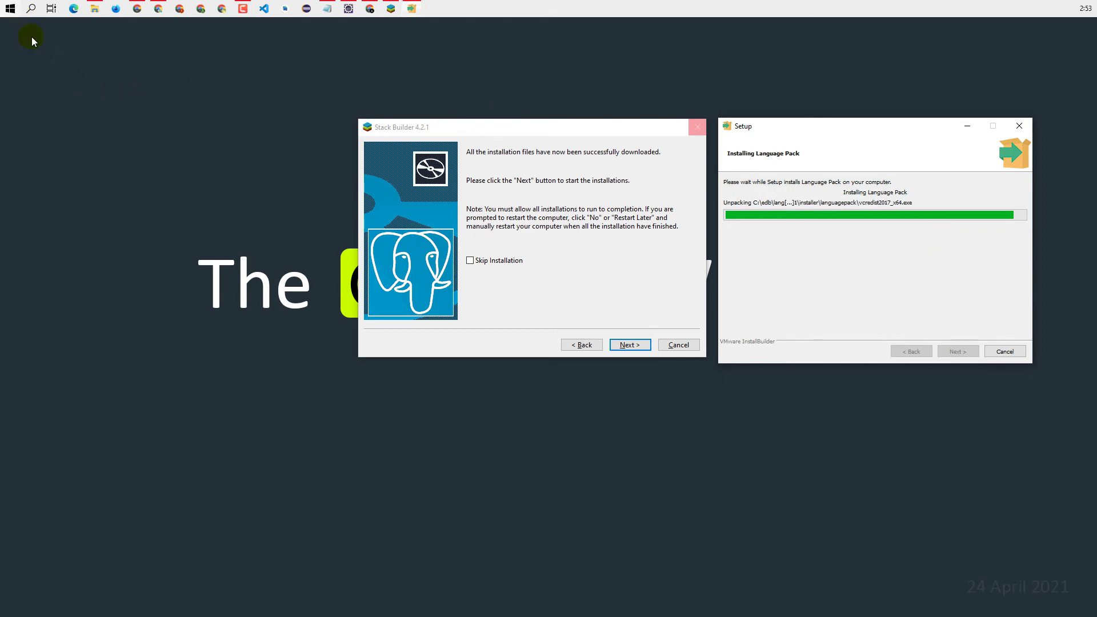
Open a Command Prompt window overlapping the lower part of Stack Builder and finish the Language Pack setup
{"action": "key", "text": "super"}
{"action": "type", "text": "cmd"}
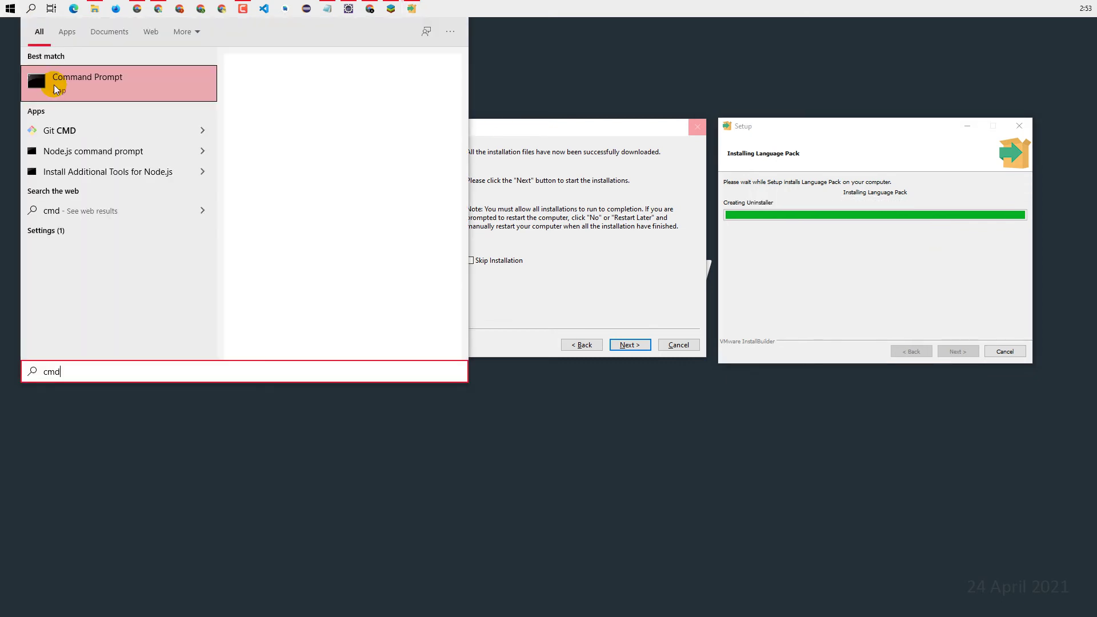
{"action": "left_click", "coordinate": [56, 85]}
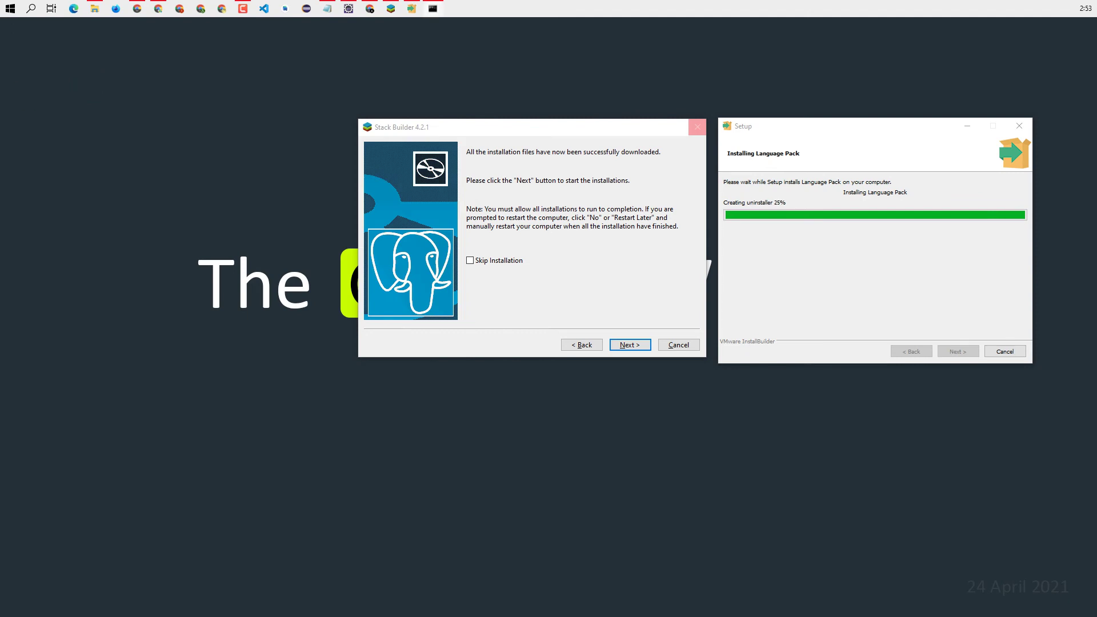
{"action": "left_click_drag", "start_coordinate": [191, 207], "coordinate": [542, 279]}
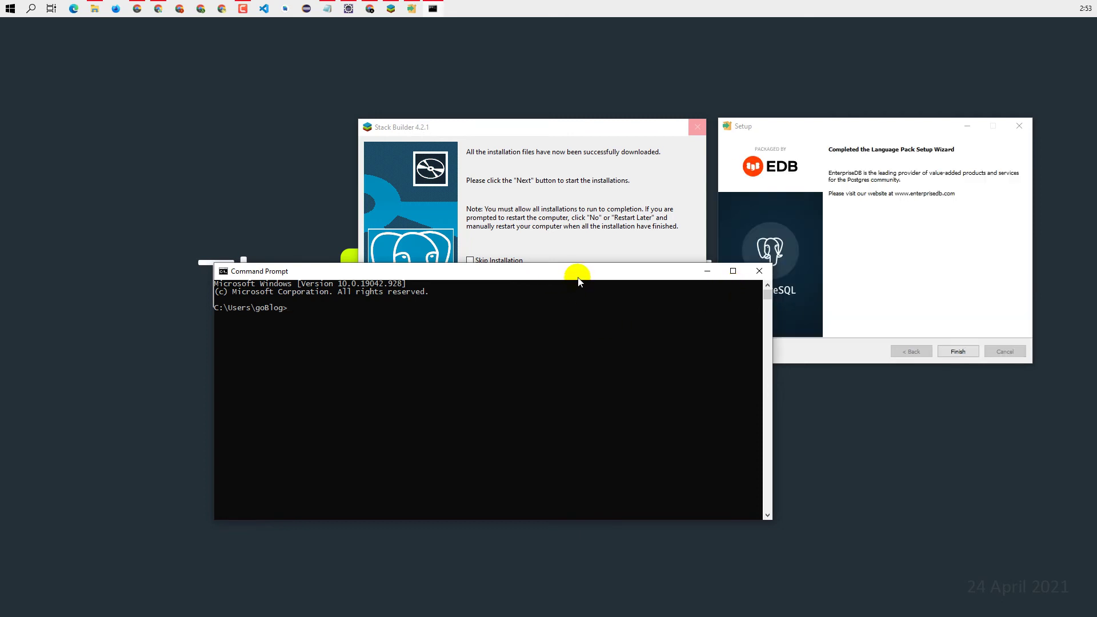
{"action": "left_click_drag", "start_coordinate": [550, 278], "coordinate": [523, 316]}
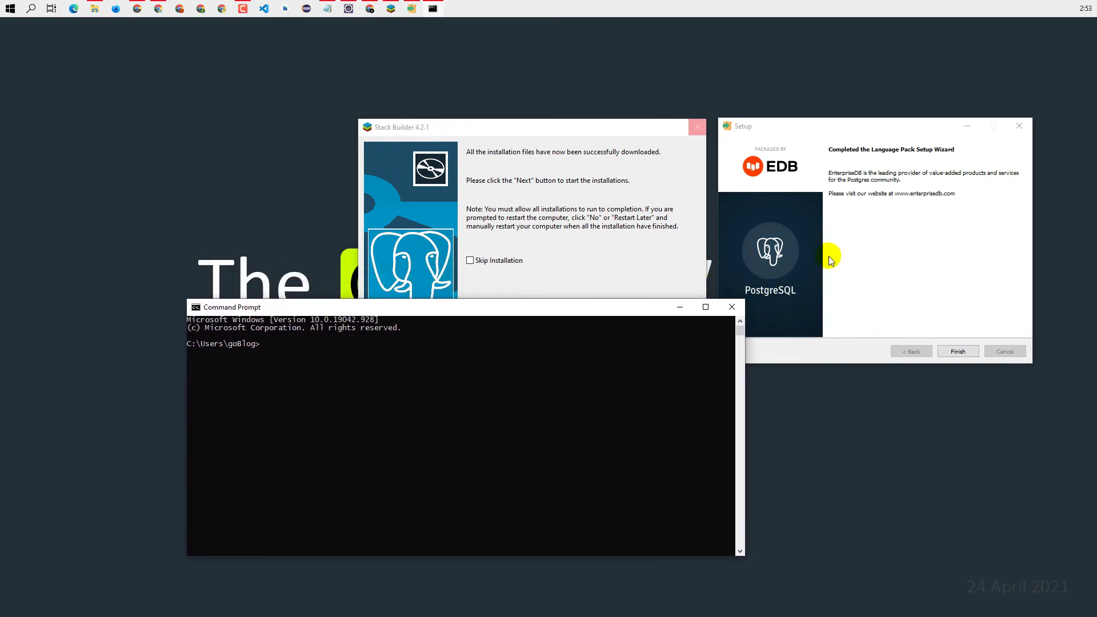
{"action": "left_click", "coordinate": [957, 352]}
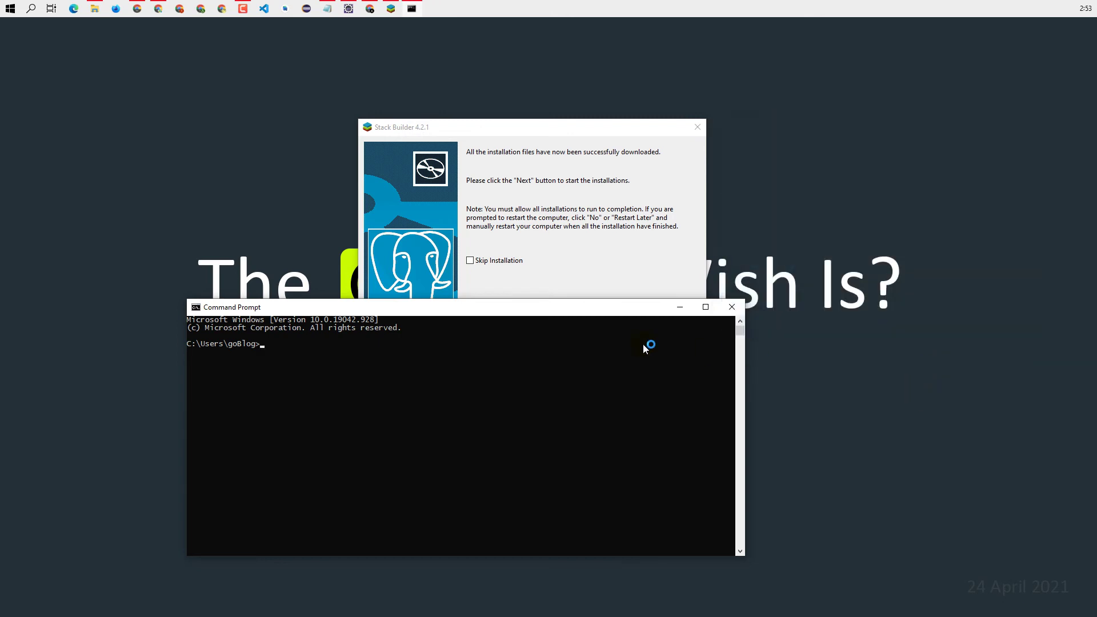
Check the PostgreSQL version from the Command Prompt with the command postgres -V
{"action": "left_click_drag", "start_coordinate": [599, 307], "coordinate": [670, 204]}
{"action": "left_click", "coordinate": [532, 297]}
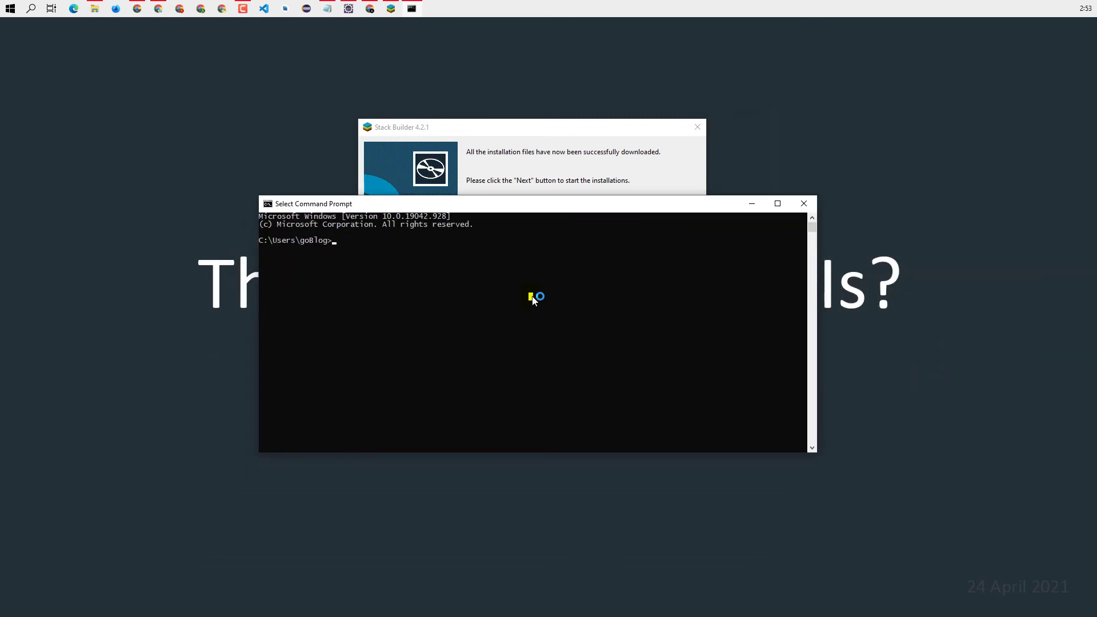
{"action": "type", "text": "postgres -V"}
{"action": "key", "text": "Return"}
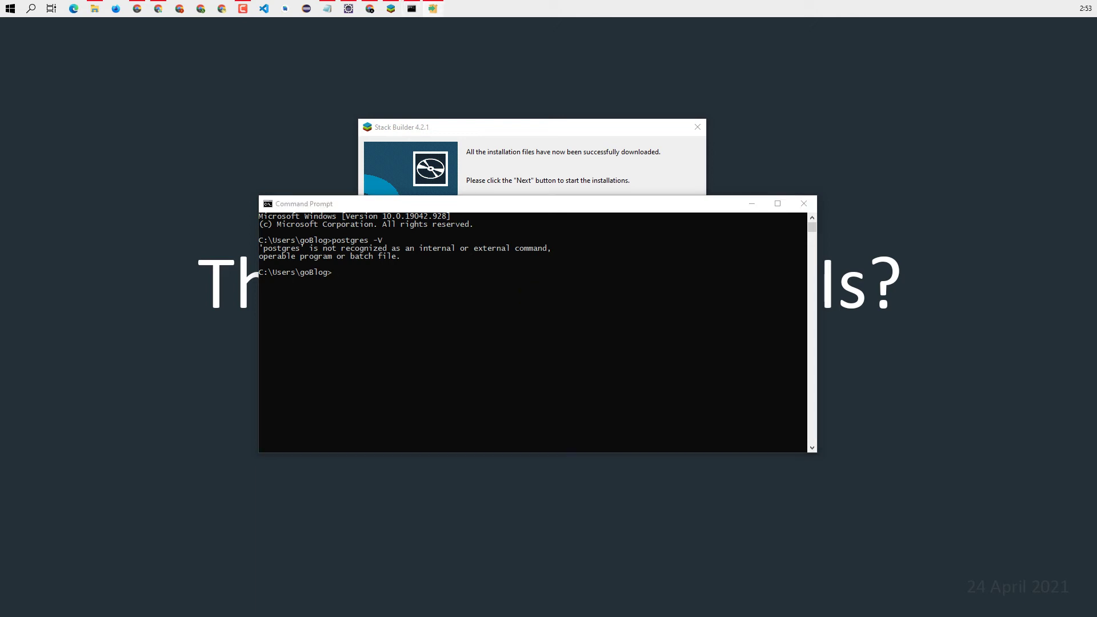
Move the pgAgent setup wizard clear of the Stack Builder text and continue to the PostgreSQL installation details with Upgrade Mode off
{"action": "left_click_drag", "start_coordinate": [158, 232], "coordinate": [725, 218]}
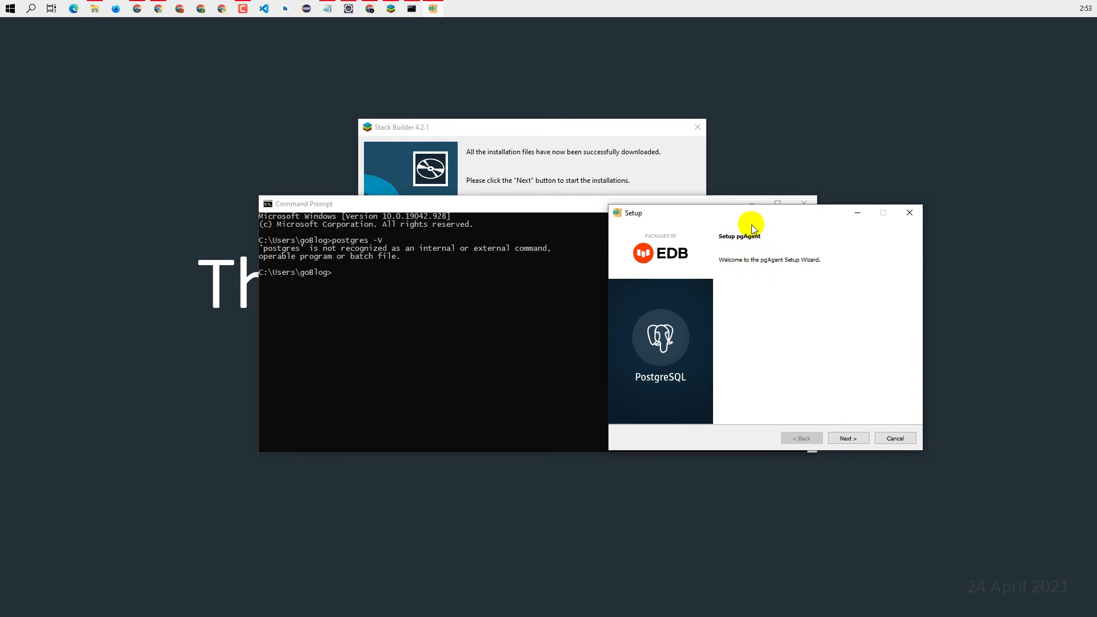
{"action": "left_click_drag", "start_coordinate": [744, 214], "coordinate": [832, 150]}
{"action": "left_click", "coordinate": [937, 374]}
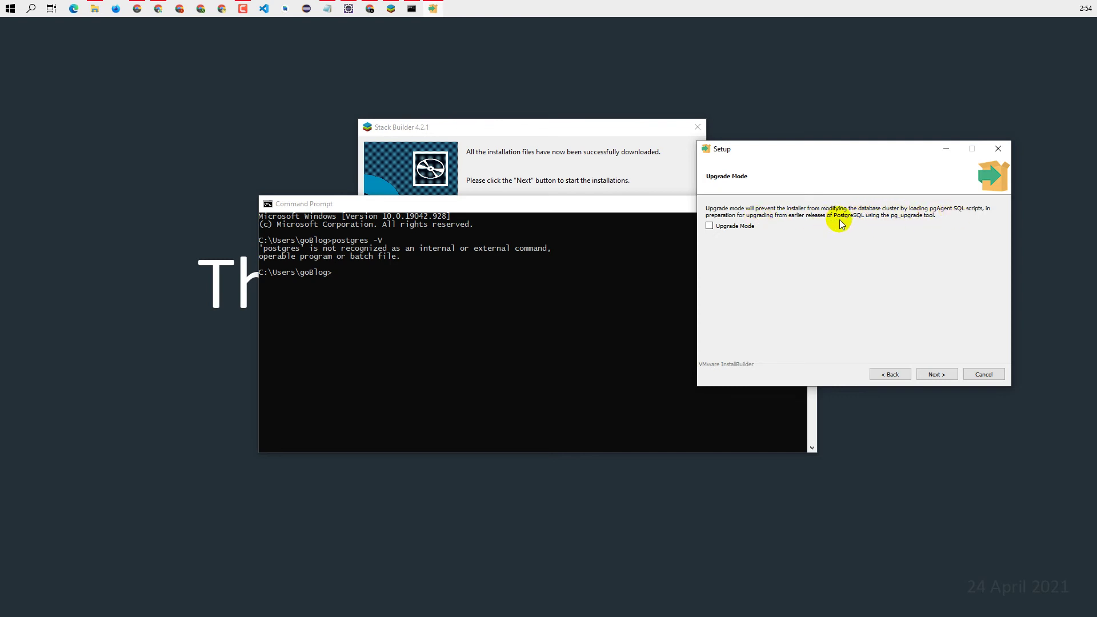
{"action": "left_click", "coordinate": [942, 376]}
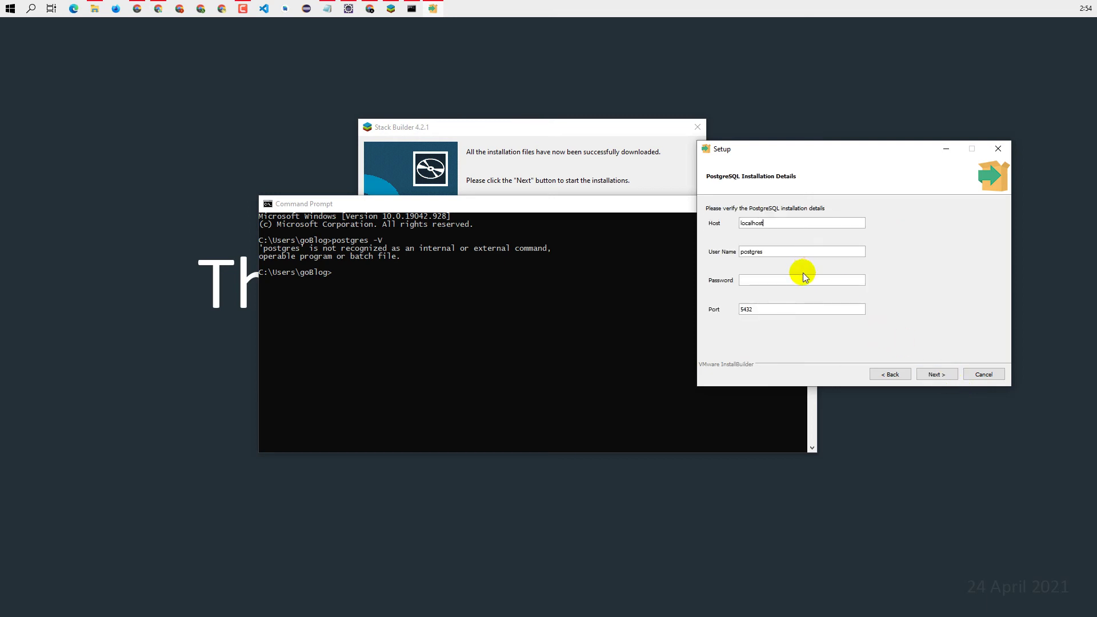
Start the pgAgent installation, entering the database password for user postgres and the service account password with its confirmation
{"action": "left_click_drag", "start_coordinate": [766, 250], "coordinate": [725, 254]}
{"action": "left_click", "coordinate": [779, 281]}
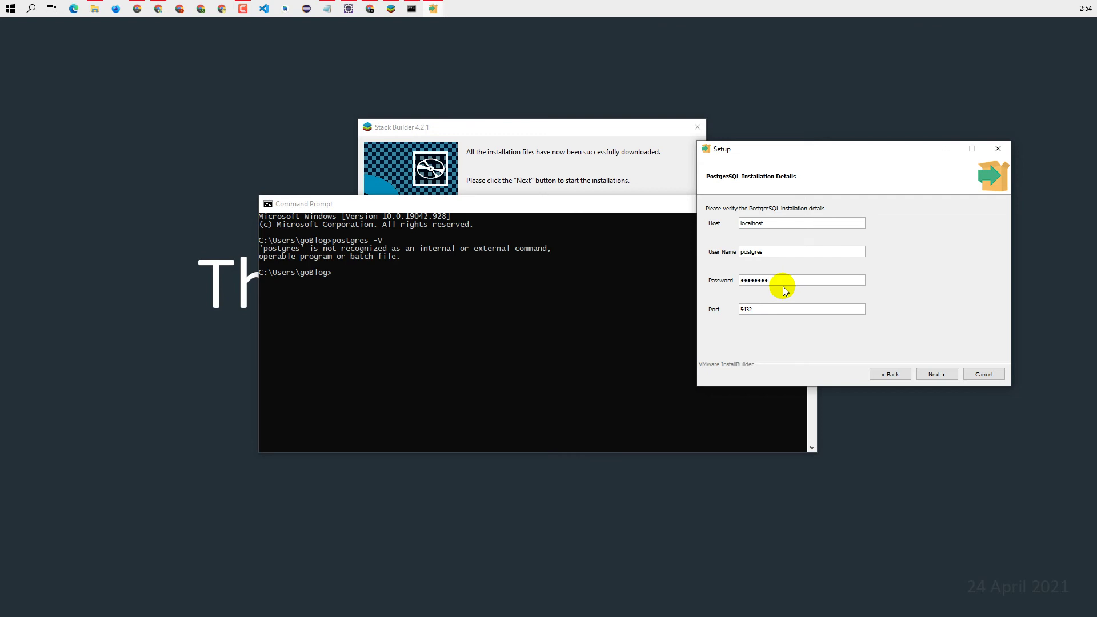
{"action": "left_click", "coordinate": [937, 372]}
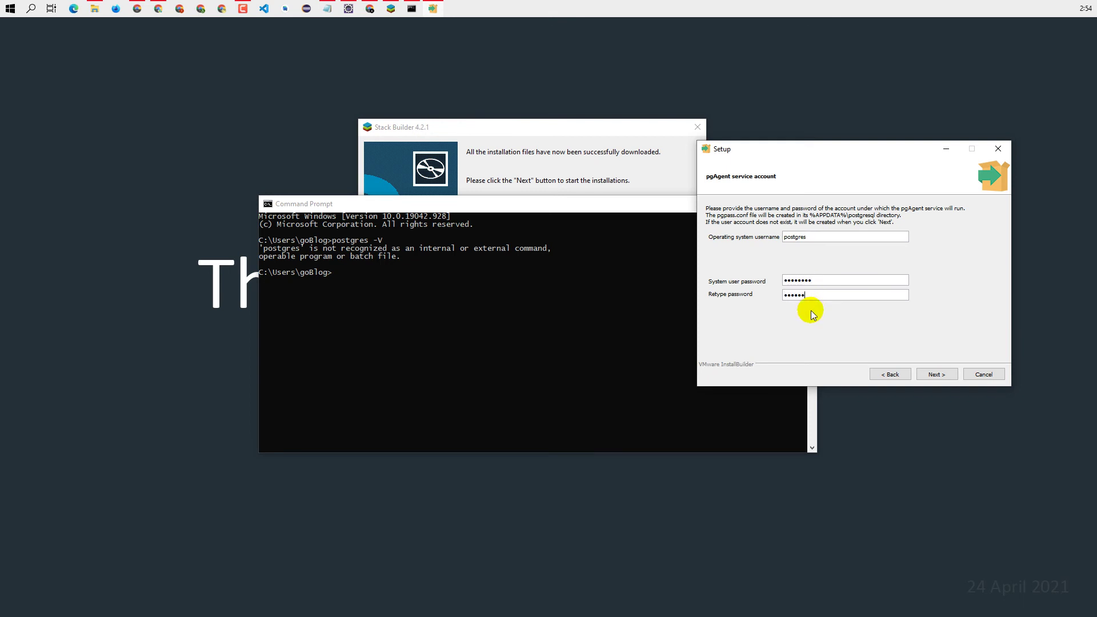
{"action": "left_click", "coordinate": [940, 375]}
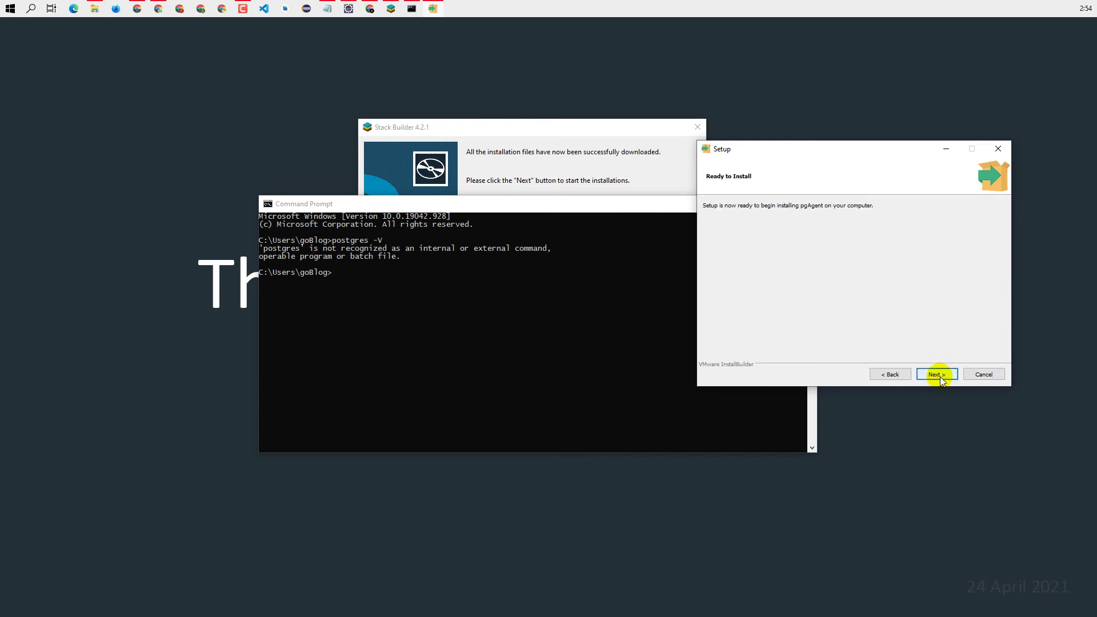
{"action": "left_click", "coordinate": [939, 375]}
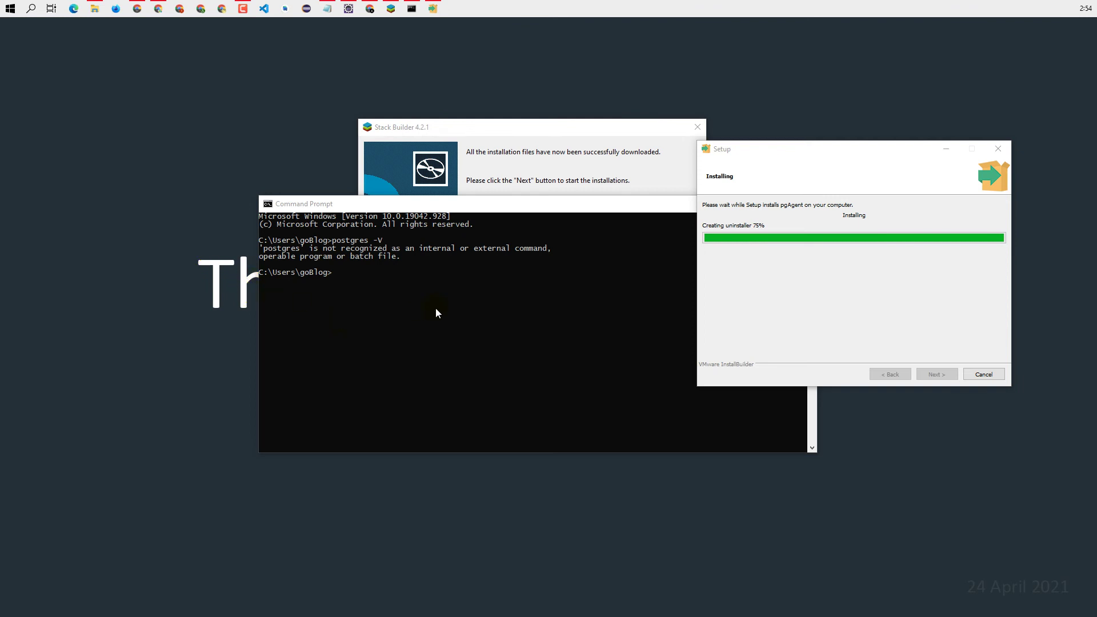
Try the psql client from the Command Prompt with psql -V and with plain psql
{"action": "left_click", "coordinate": [445, 281]}
{"action": "type", "text": "ps"}
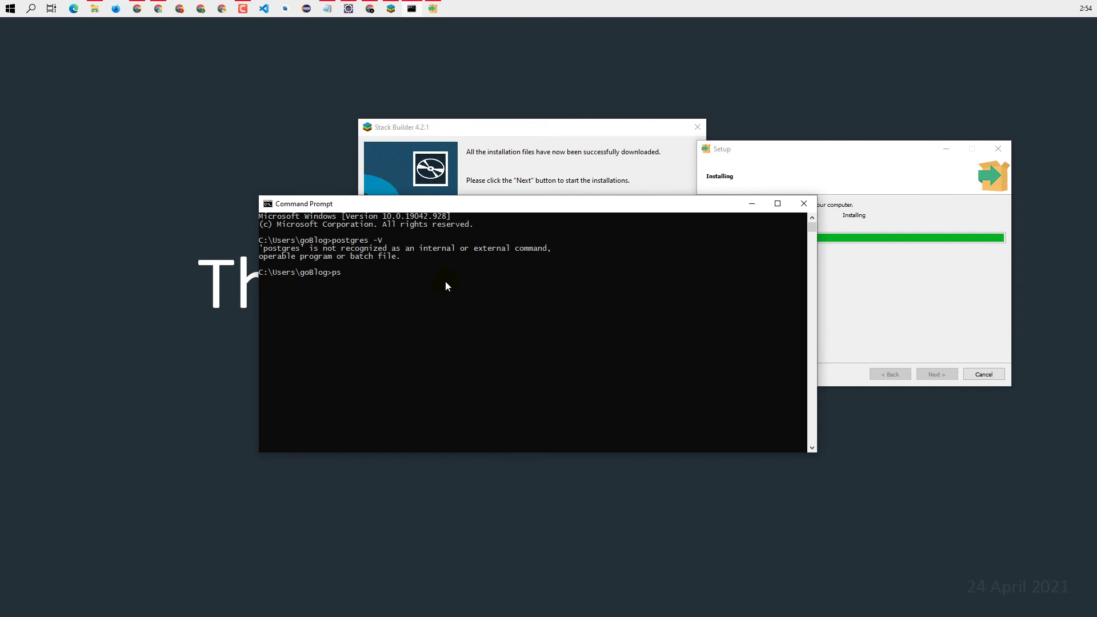
{"action": "type", "text": "ql -V"}
{"action": "key", "text": "Return"}
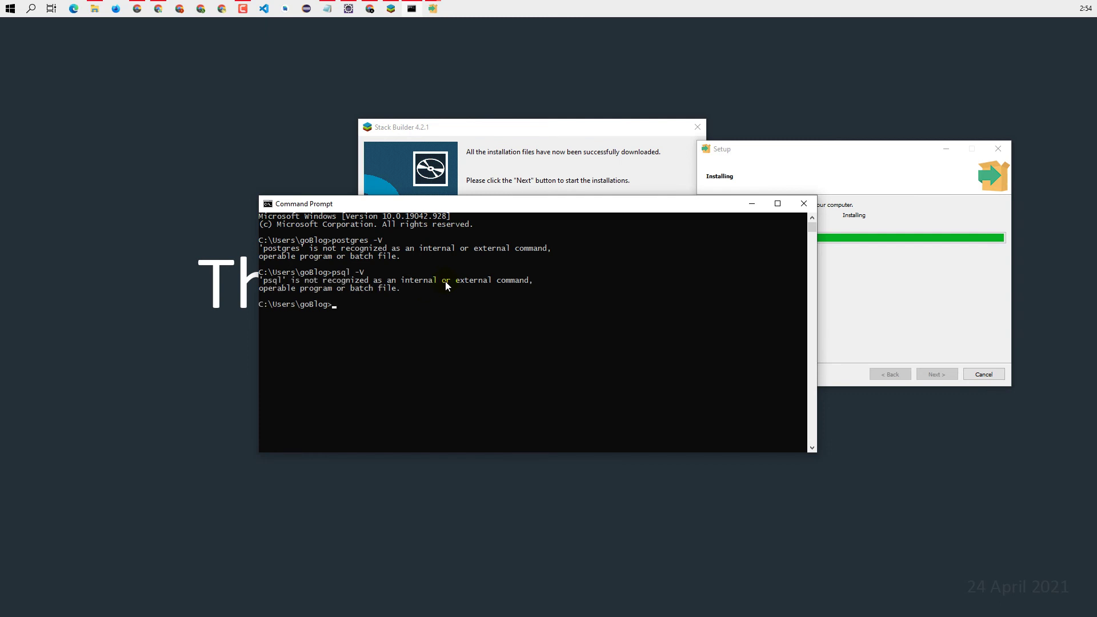
{"action": "key", "text": "Up"}
{"action": "key", "text": "BackSpace"}
{"action": "key", "text": "BackSpace"}
{"action": "key", "text": "BackSpace"}
{"action": "key", "text": "Return"}
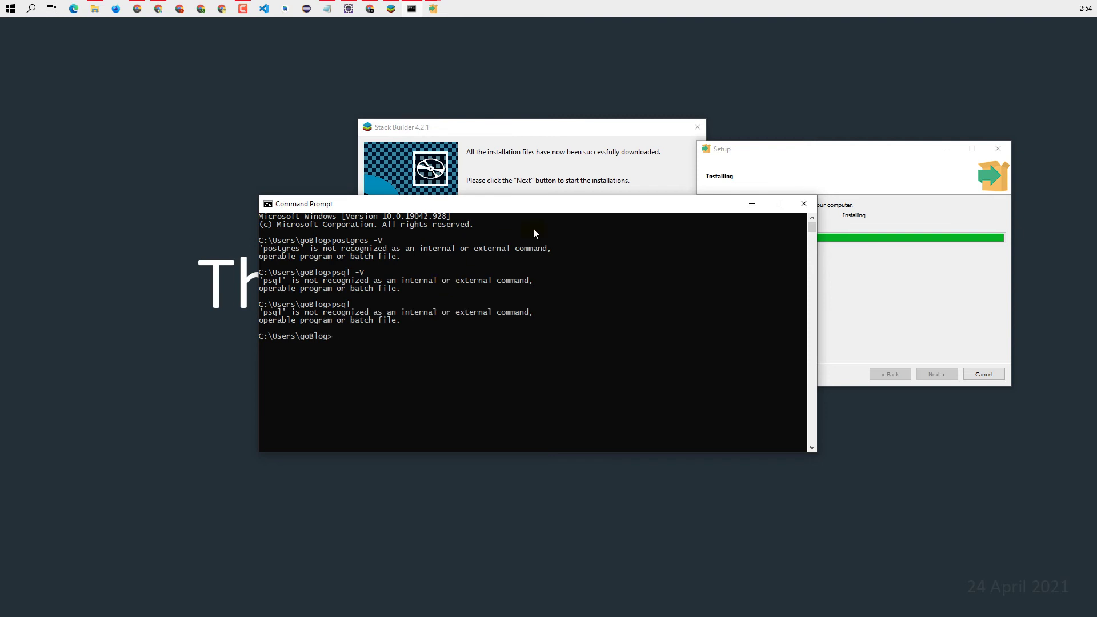
Move the Command Prompt out of the way, acknowledge the pgagent schema message and finish the pgAgent setup
{"action": "left_click_drag", "start_coordinate": [565, 205], "coordinate": [432, 184]}
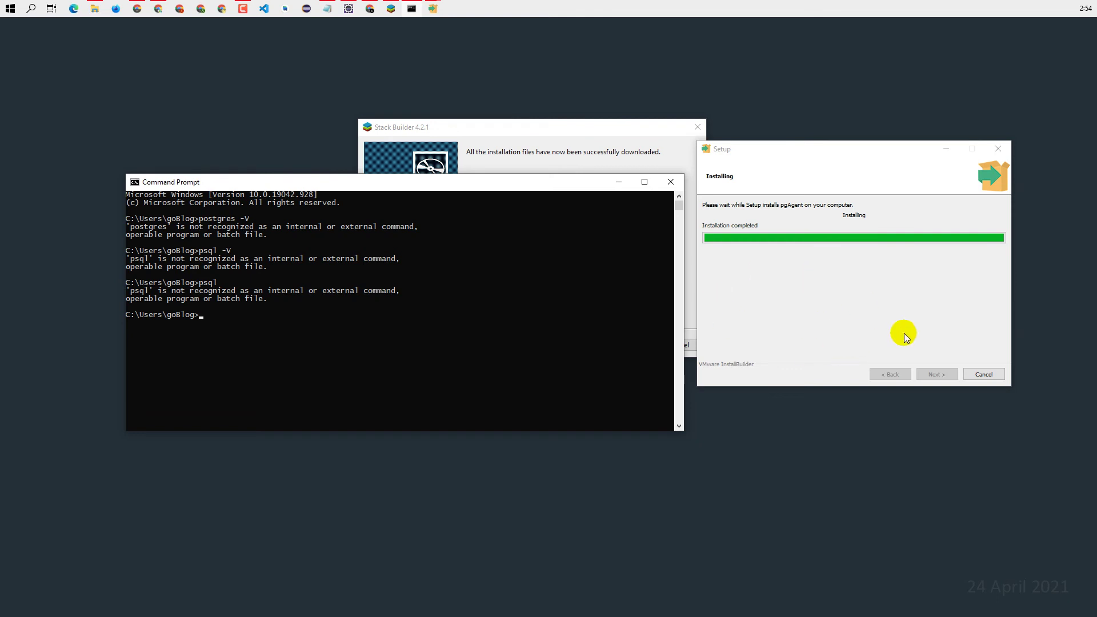
{"action": "left_click_drag", "start_coordinate": [581, 180], "coordinate": [587, 375]}
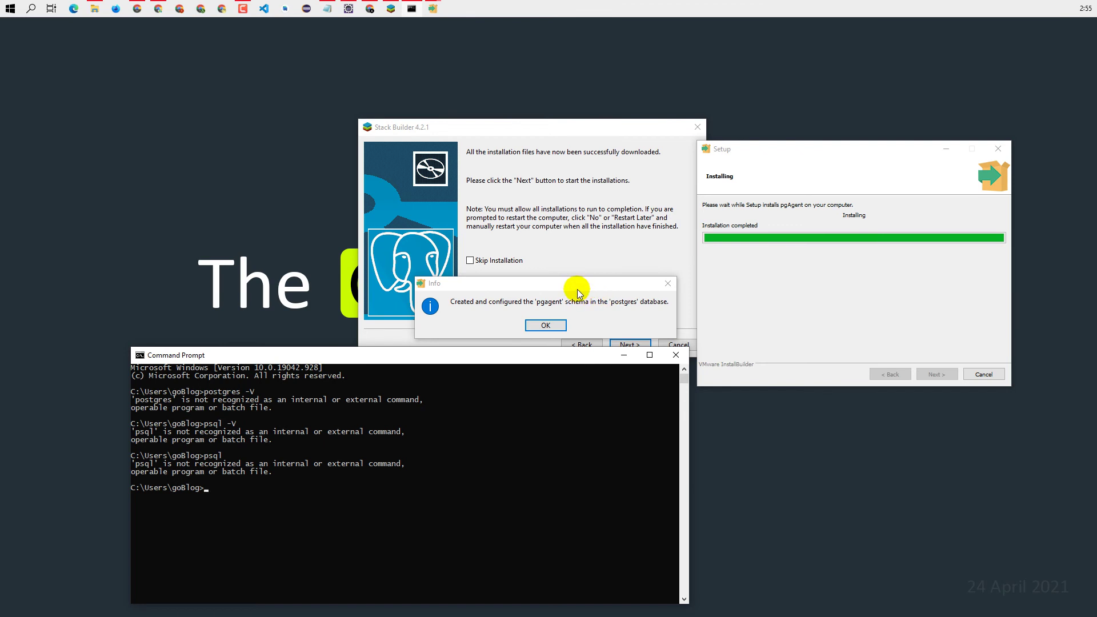
{"action": "left_click_drag", "start_coordinate": [578, 290], "coordinate": [579, 246]}
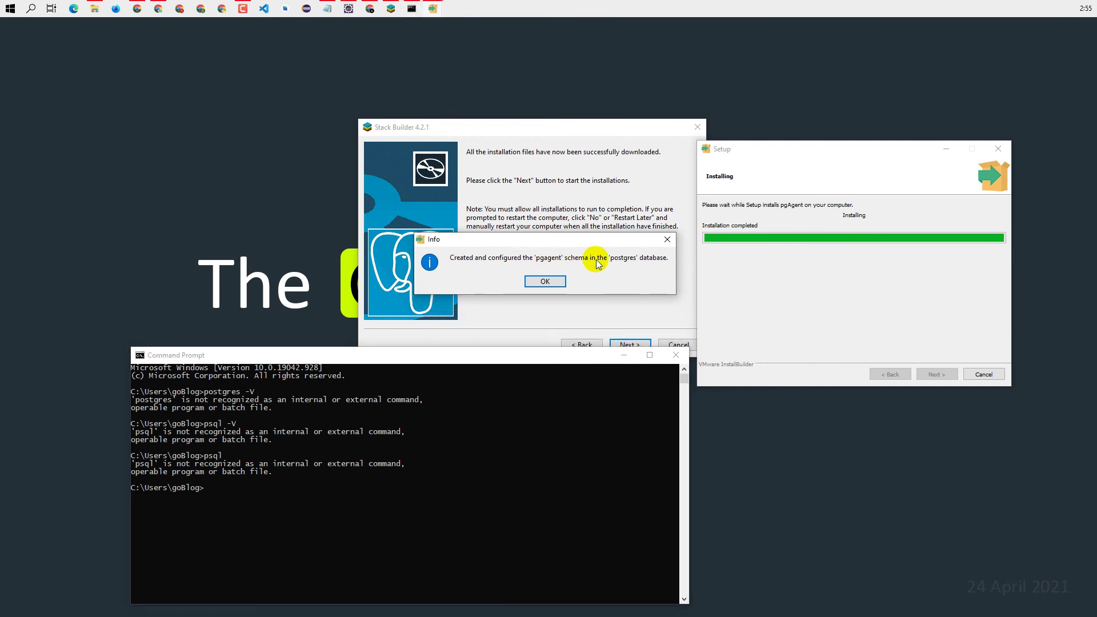
{"action": "left_click", "coordinate": [544, 281]}
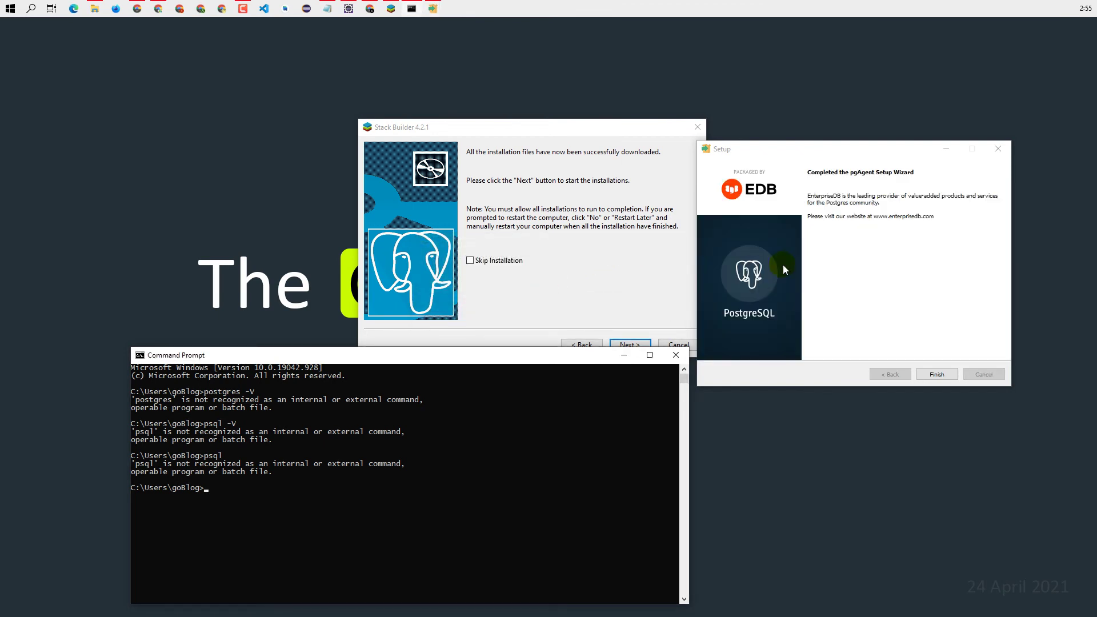
{"action": "left_click", "coordinate": [938, 375]}
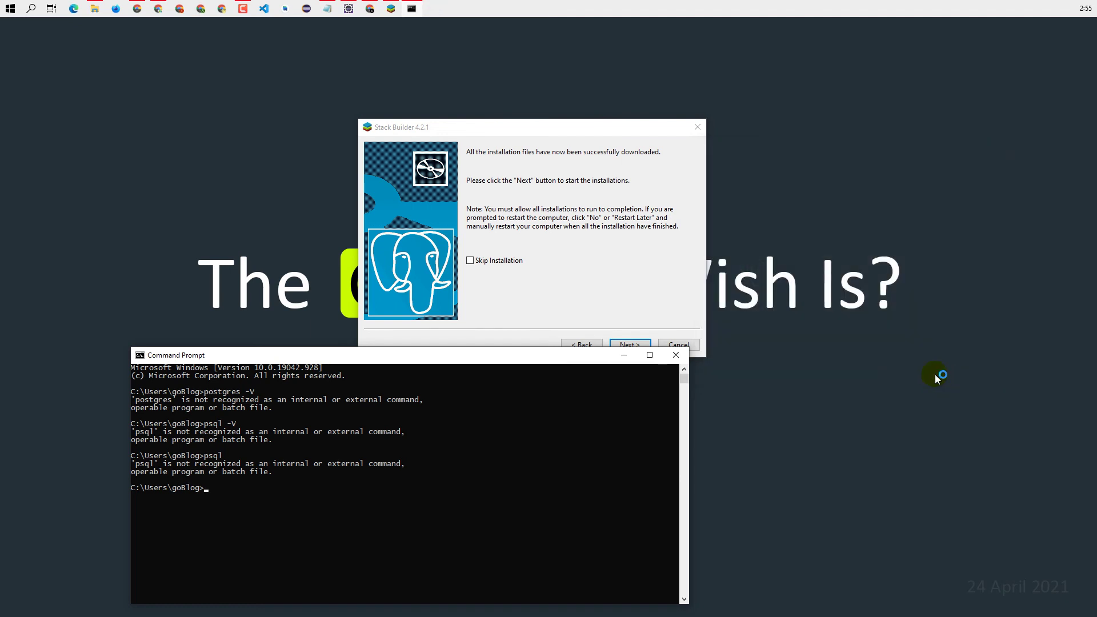
Place the Command Prompt below the Stack Builder window and accept English as the next installer's language
{"action": "left_click_drag", "start_coordinate": [504, 361], "coordinate": [482, 306]}
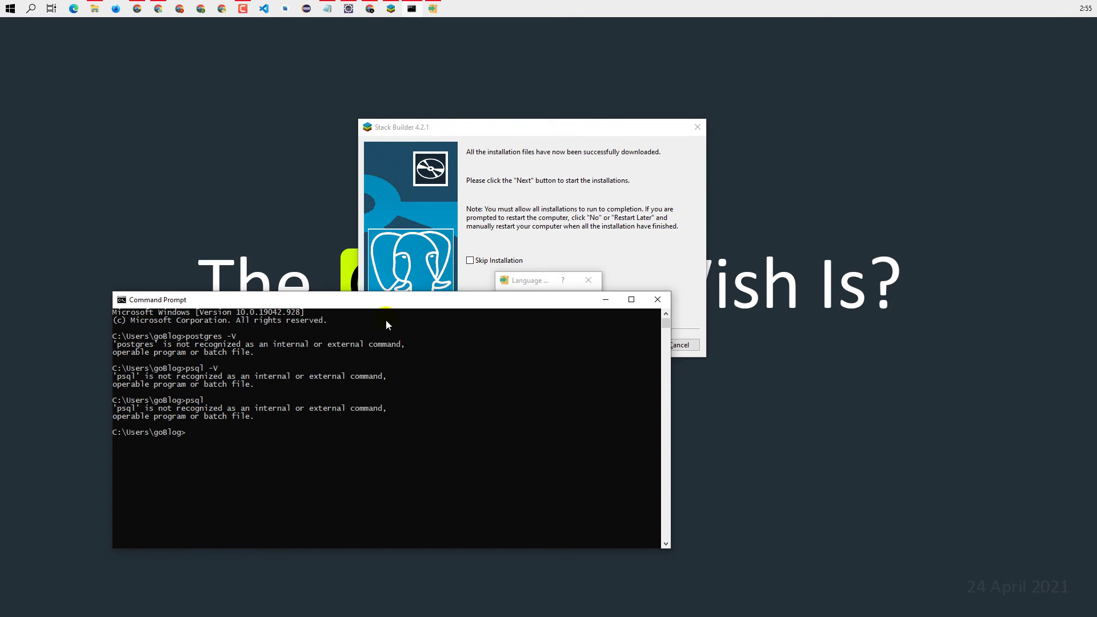
{"action": "left_click_drag", "start_coordinate": [469, 302], "coordinate": [442, 391]}
{"action": "left_click", "coordinate": [548, 314]}
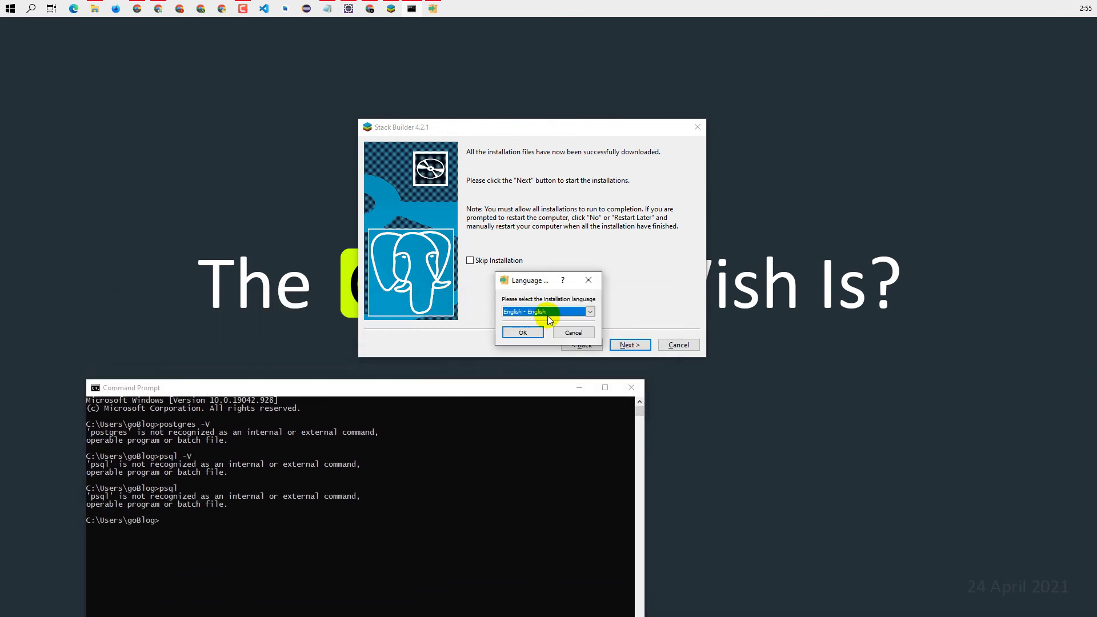
{"action": "left_click", "coordinate": [529, 320]}
{"action": "left_click", "coordinate": [537, 334]}
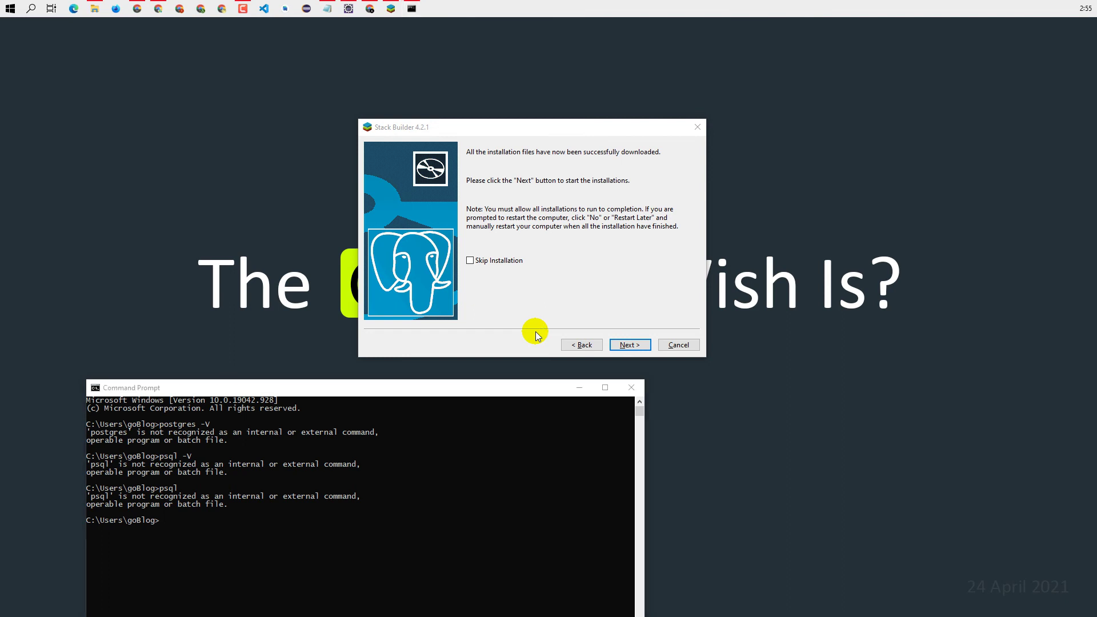
Minimize the Command Prompt and browse in File Explorer to C:\Program Files\PostgreSQL\13\bin
{"action": "left_click_drag", "start_coordinate": [512, 385], "coordinate": [529, 372]}
{"action": "left_click", "coordinate": [579, 375]}
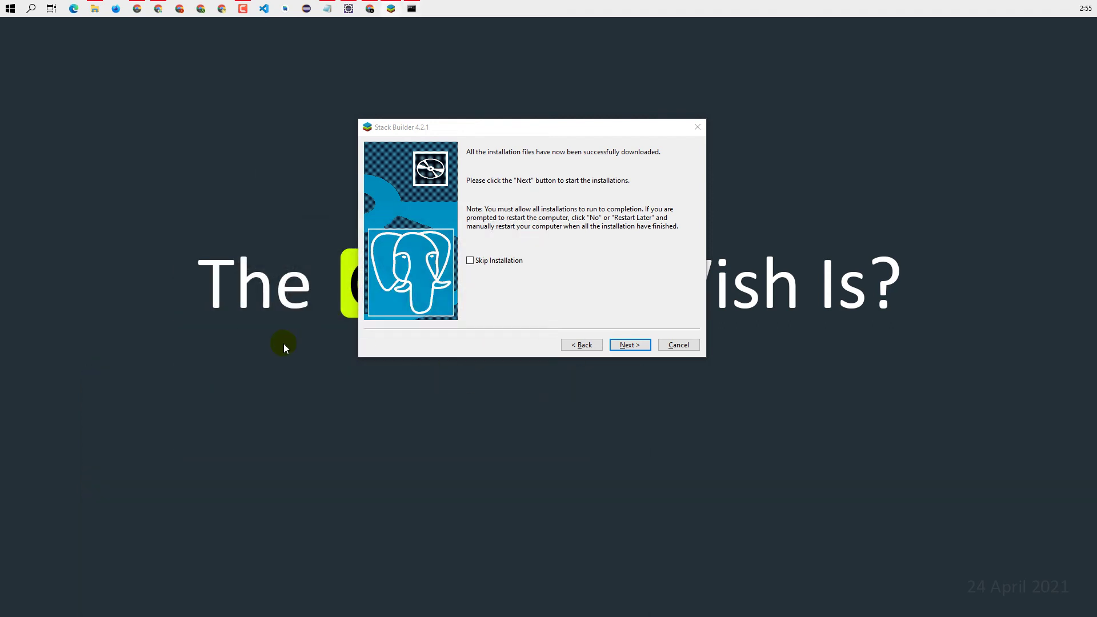
{"action": "key", "text": "super+e"}
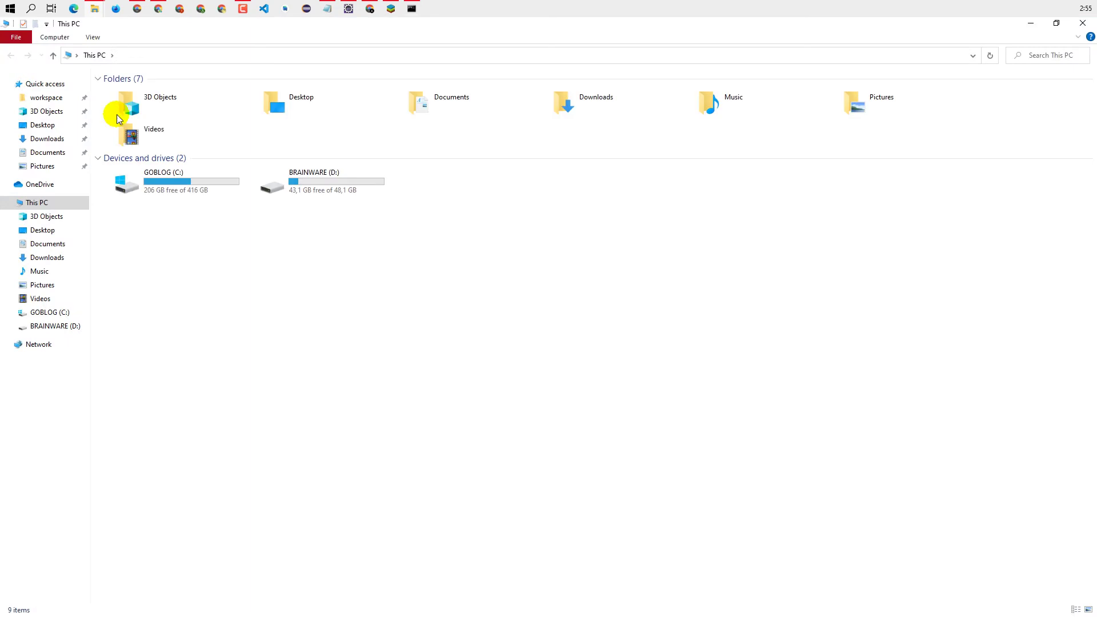
{"action": "double_click", "coordinate": [214, 177]}
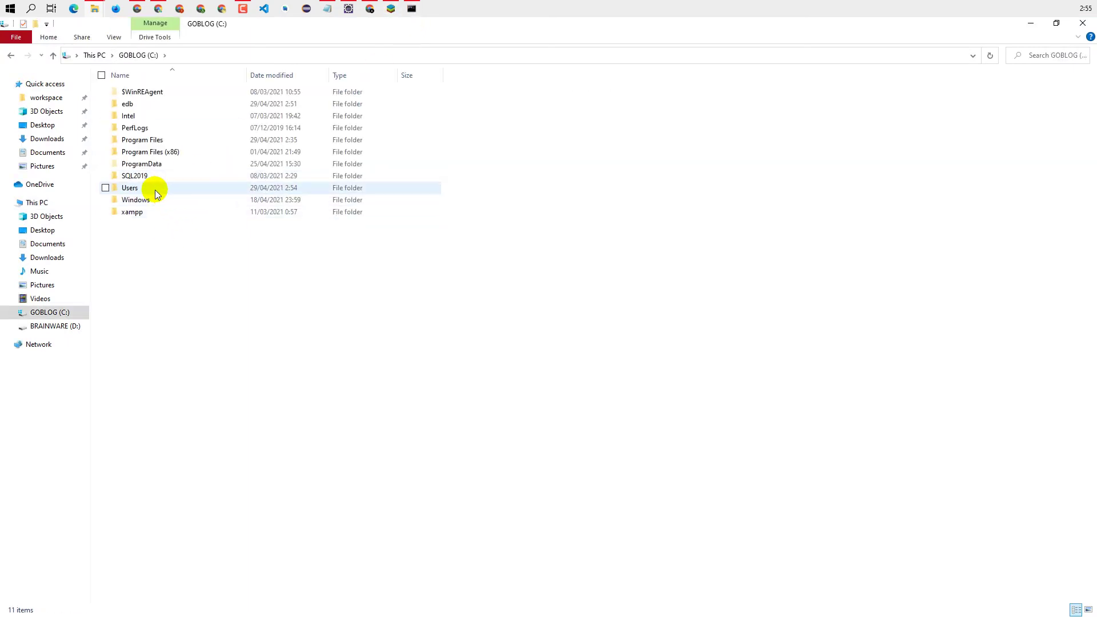
{"action": "double_click", "coordinate": [168, 138]}
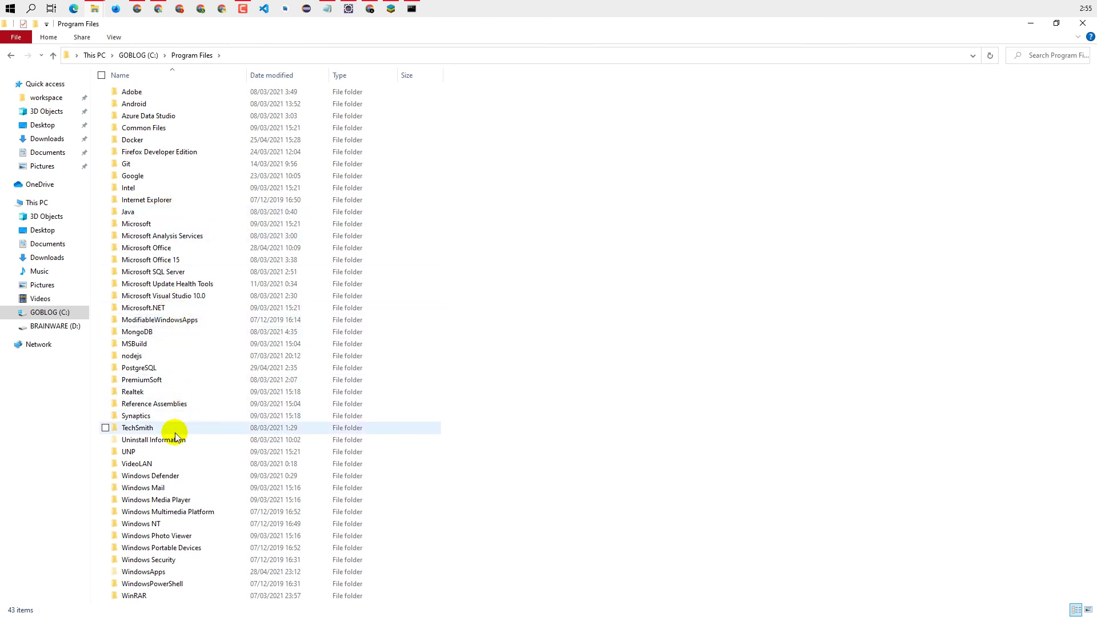
{"action": "double_click", "coordinate": [143, 368]}
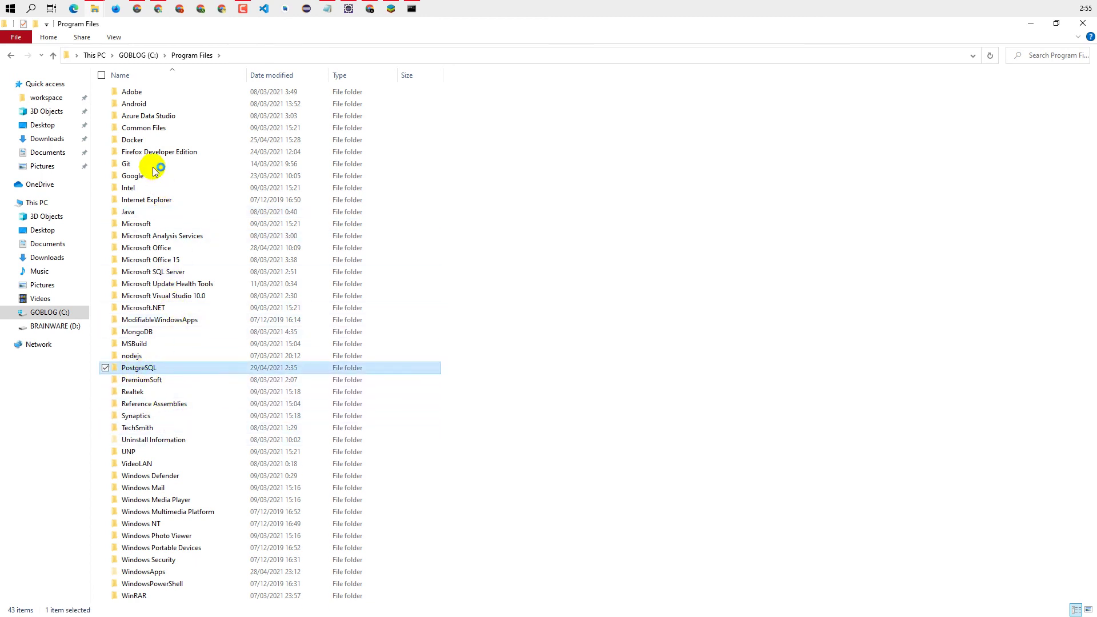
{"action": "double_click", "coordinate": [131, 93]}
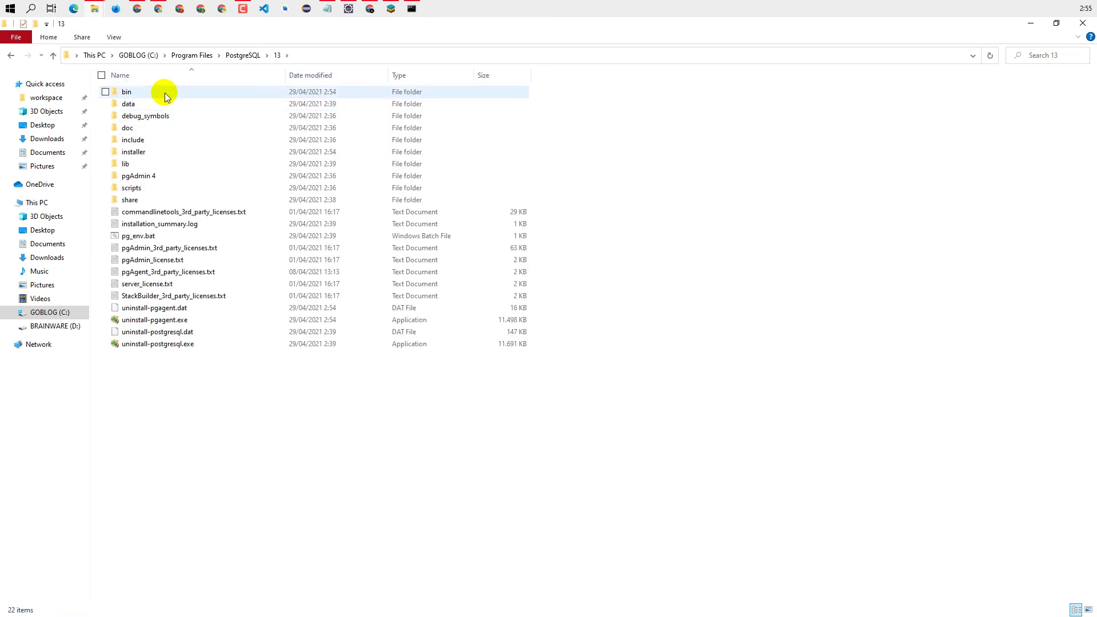
{"action": "double_click", "coordinate": [164, 92]}
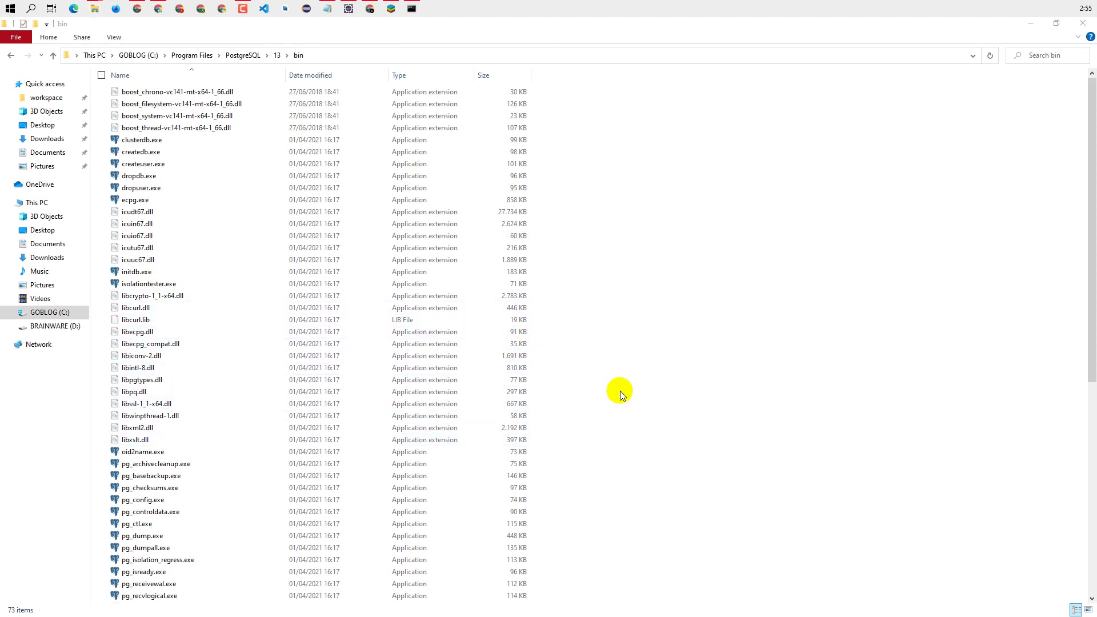
Look through the bin folder's files and copy the folder's full path
{"action": "scroll", "coordinate": [620, 390], "scroll_direction": "down", "scroll_amount": 5}
{"action": "scroll", "coordinate": [619, 389], "scroll_direction": "up", "scroll_amount": 5}
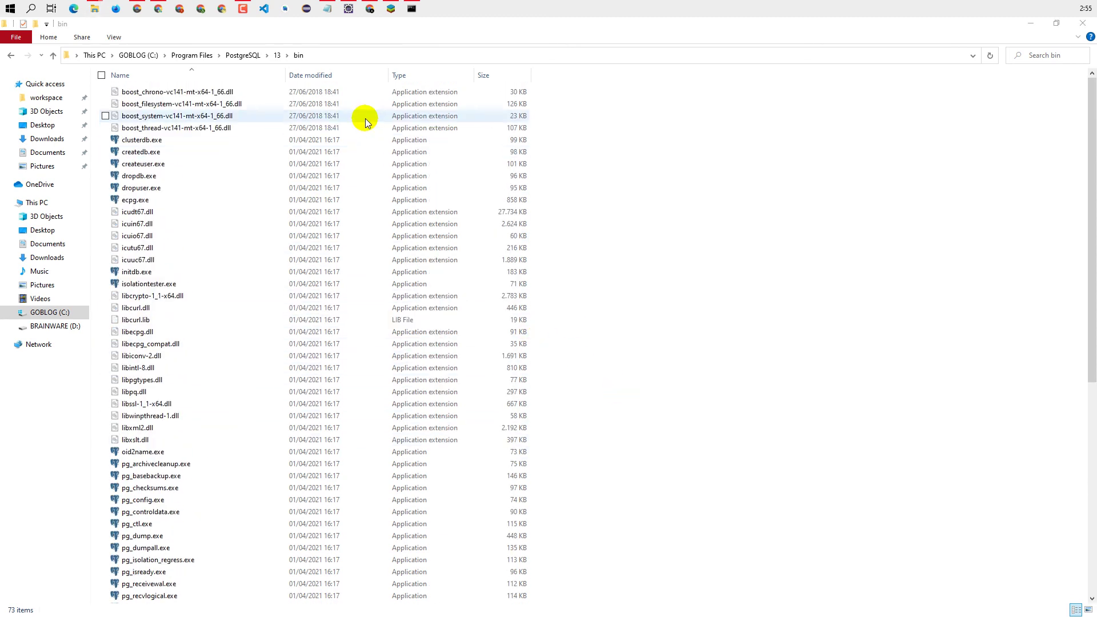
{"action": "left_click", "coordinate": [329, 54]}
{"action": "key", "text": "ctrl+c"}
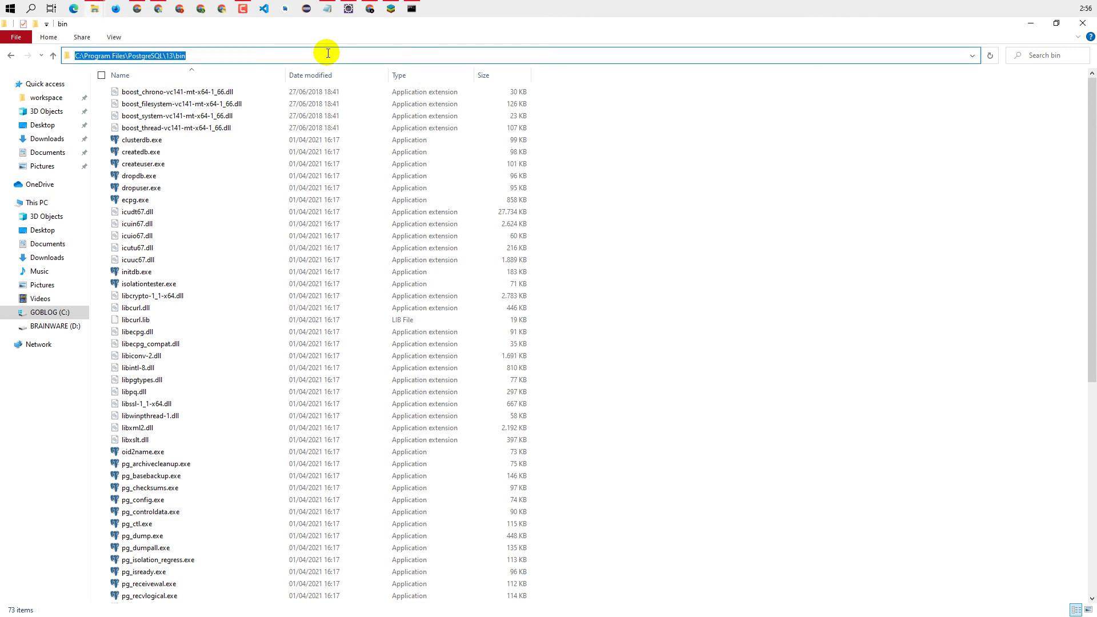
{"action": "key", "text": "BackSpace"}
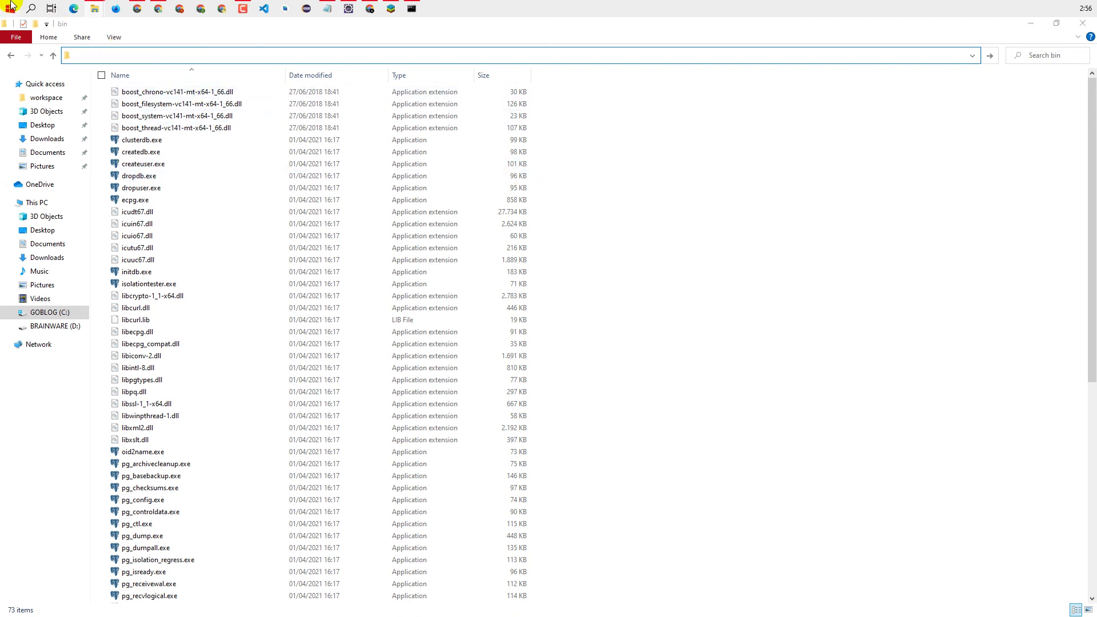
Search Windows for "enviro" and open the system environment variables settings
{"action": "left_click", "coordinate": [12, 6]}
{"action": "left_click", "coordinate": [12, 6]}
{"action": "type", "text": "enviro"}
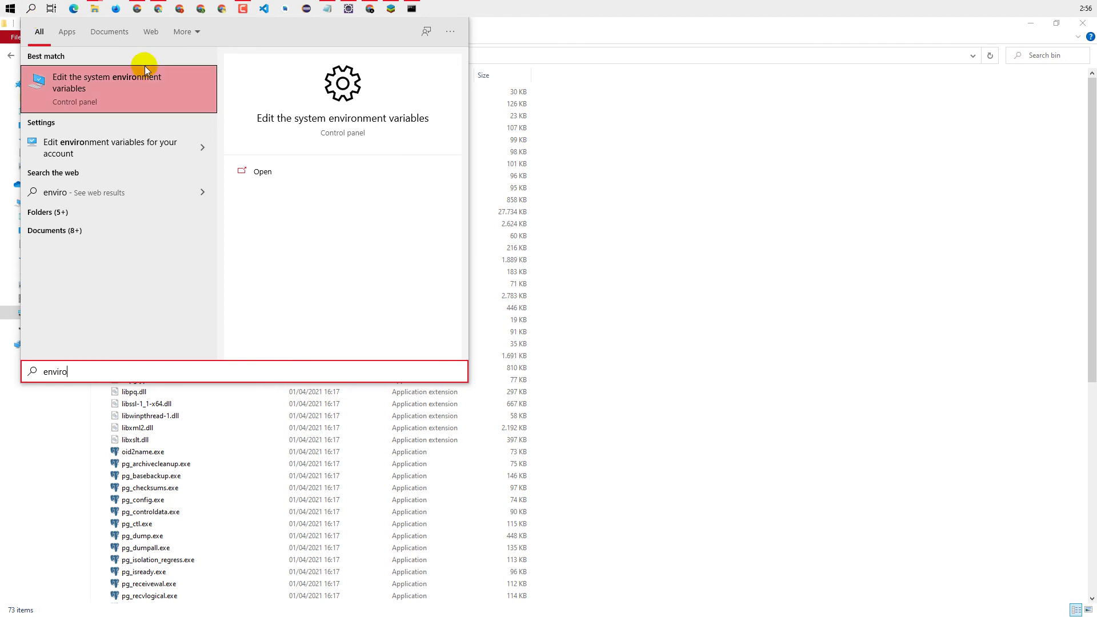
{"action": "left_click", "coordinate": [144, 70]}
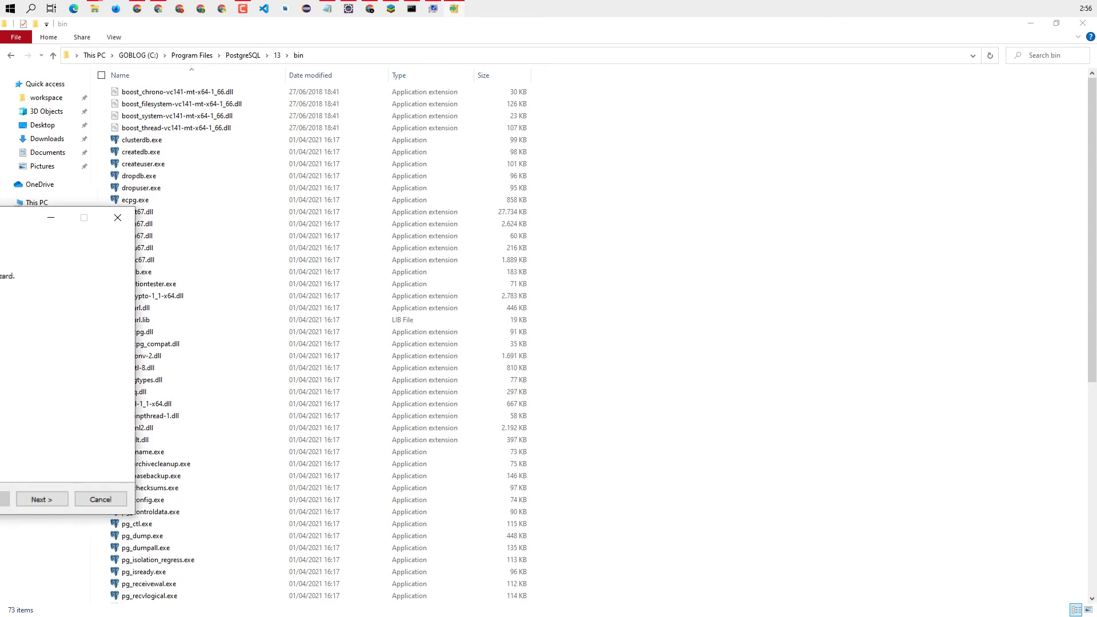
Bring the PgBouncer setup into view and start its installation with default settings, entering the database password for user postgres
{"action": "left_click_drag", "start_coordinate": [2, 215], "coordinate": [620, 182]}
{"action": "left_click", "coordinate": [1029, 25]}
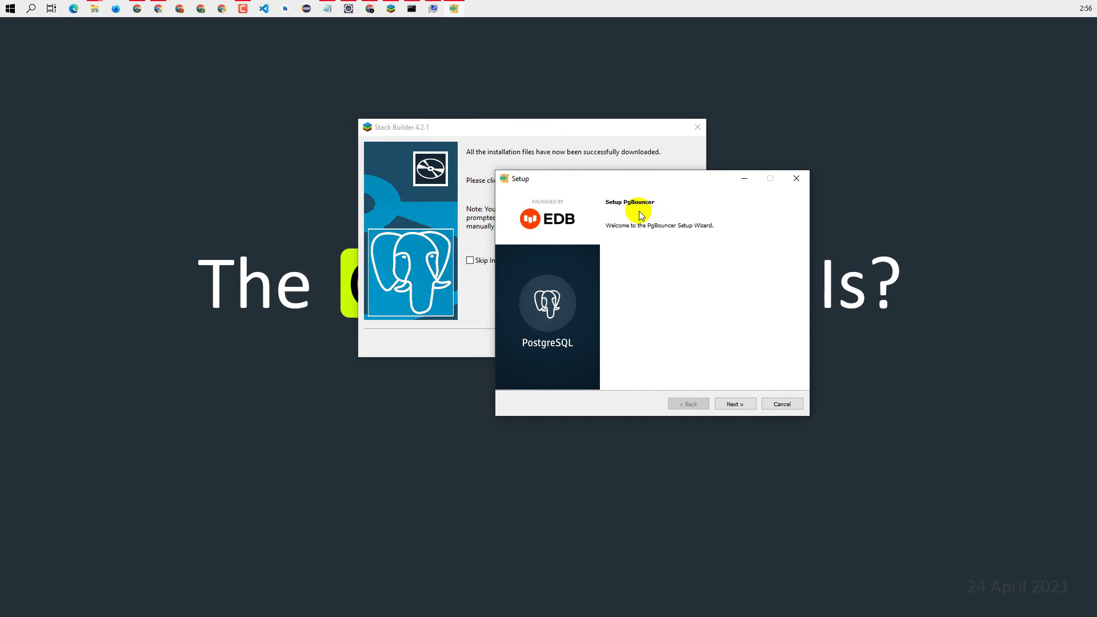
{"action": "left_click", "coordinate": [738, 406]}
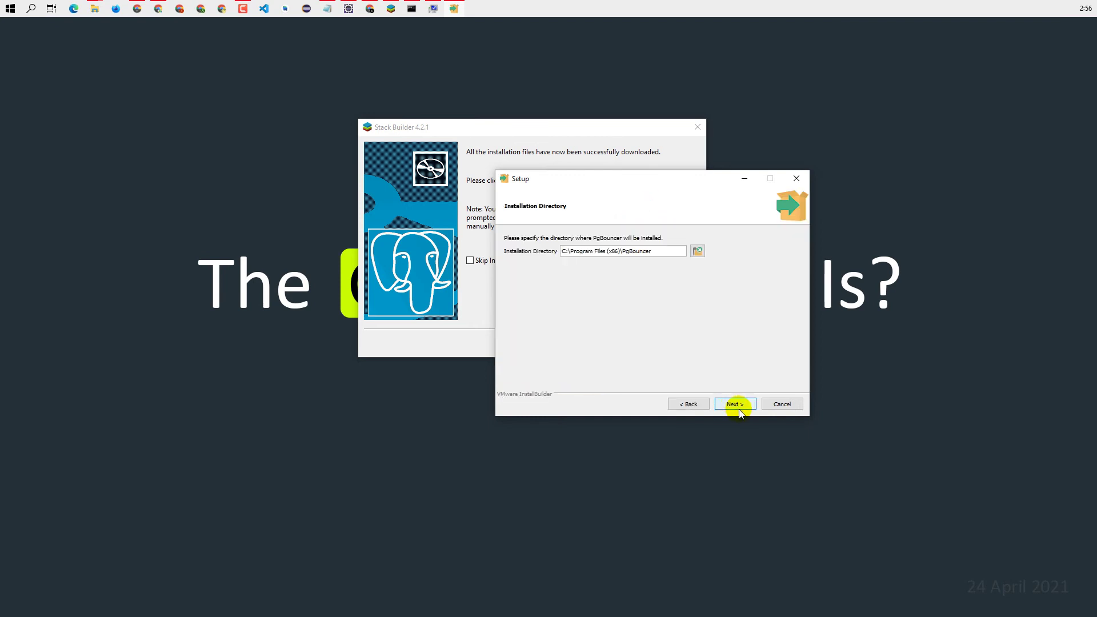
{"action": "left_click", "coordinate": [750, 405]}
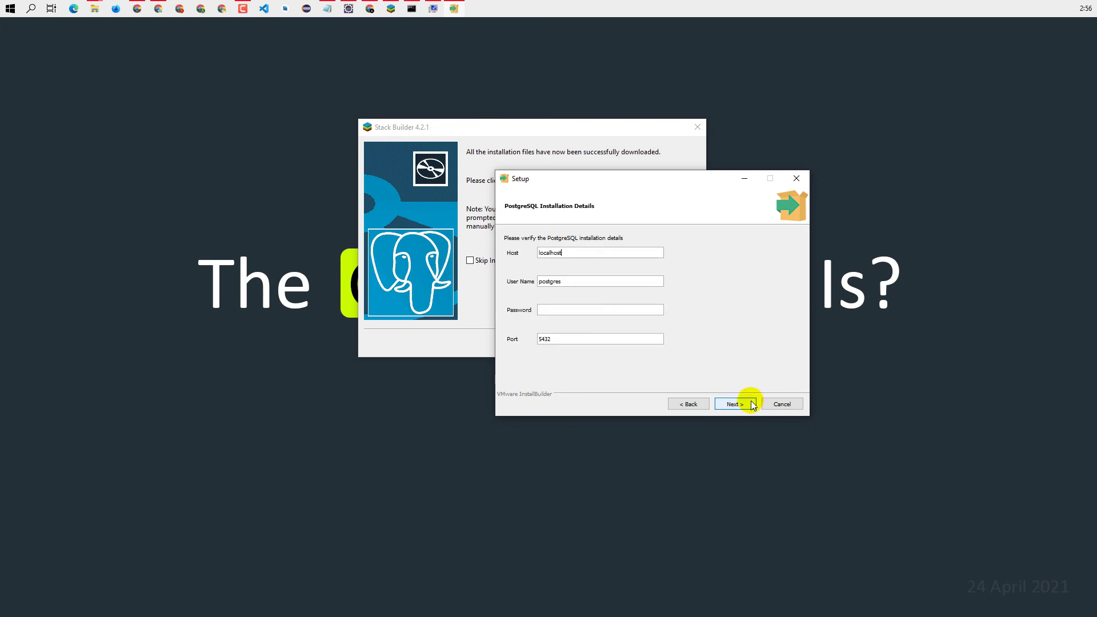
{"action": "type", "text": "postgre"}
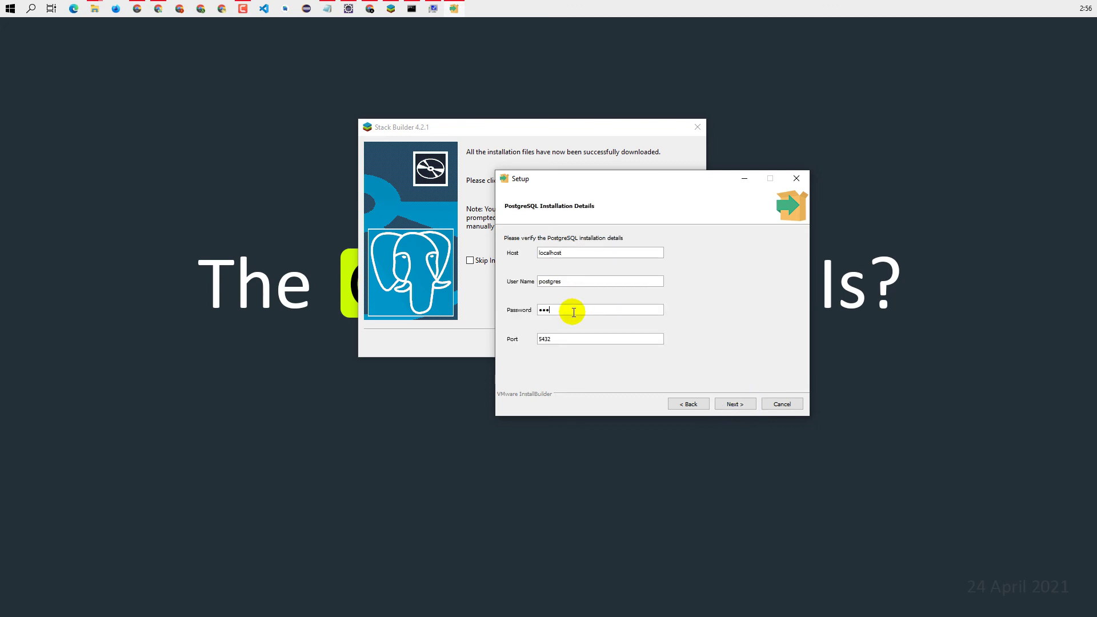
{"action": "left_click", "coordinate": [730, 404]}
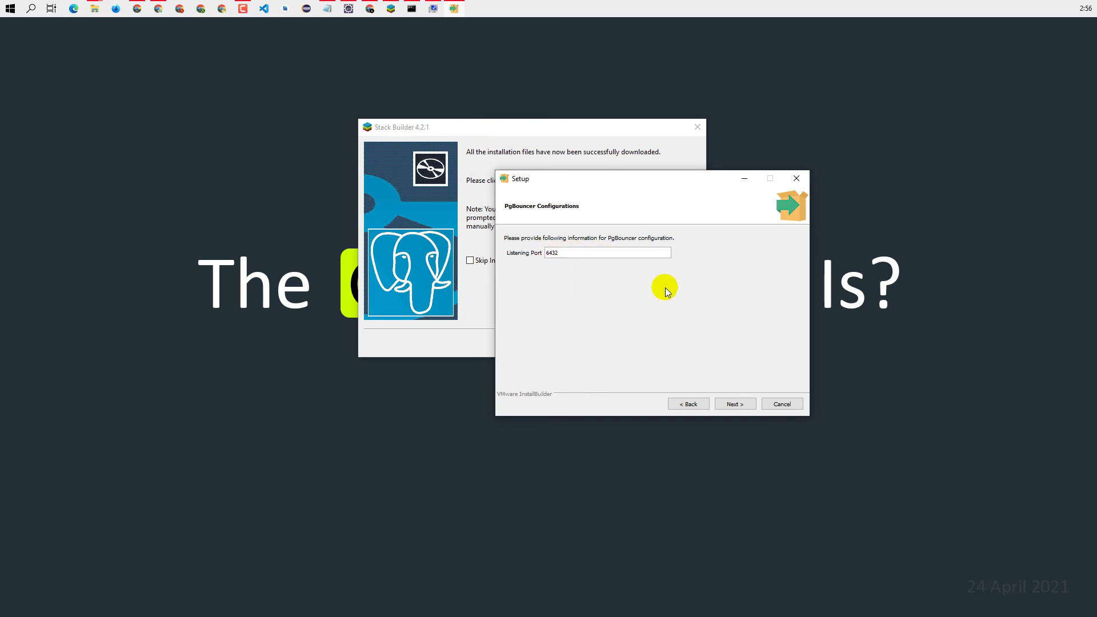
{"action": "left_click", "coordinate": [742, 407]}
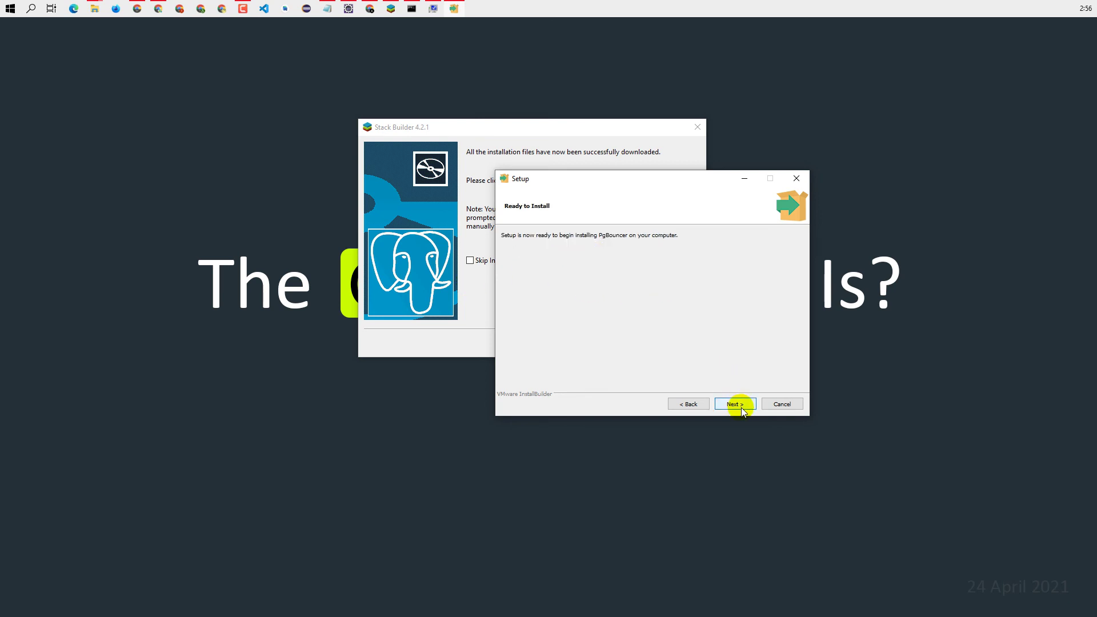
{"action": "left_click", "coordinate": [742, 407]}
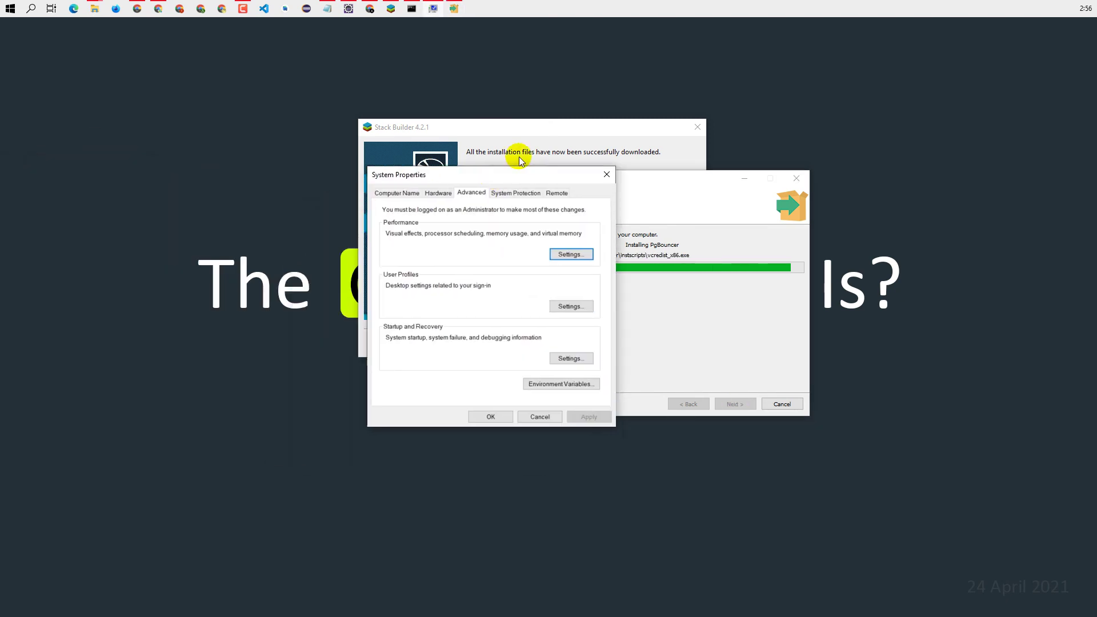
Open the Environment Variables dialog from System Properties, moving both windows higher on the screen
{"action": "left_click_drag", "start_coordinate": [581, 121], "coordinate": [557, 127]}
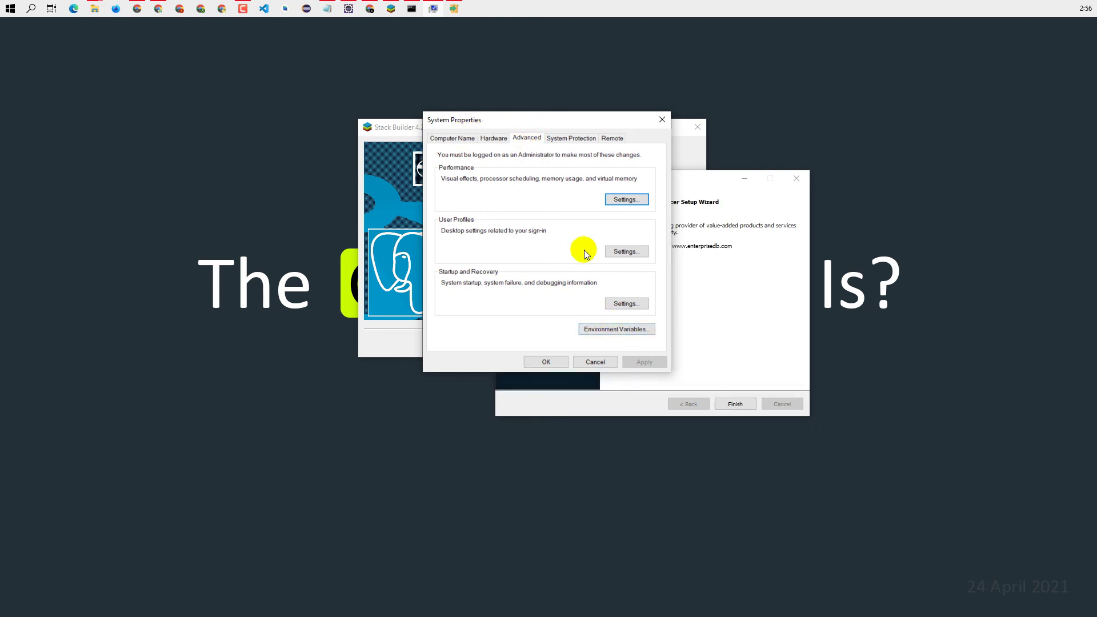
{"action": "left_click", "coordinate": [600, 330]}
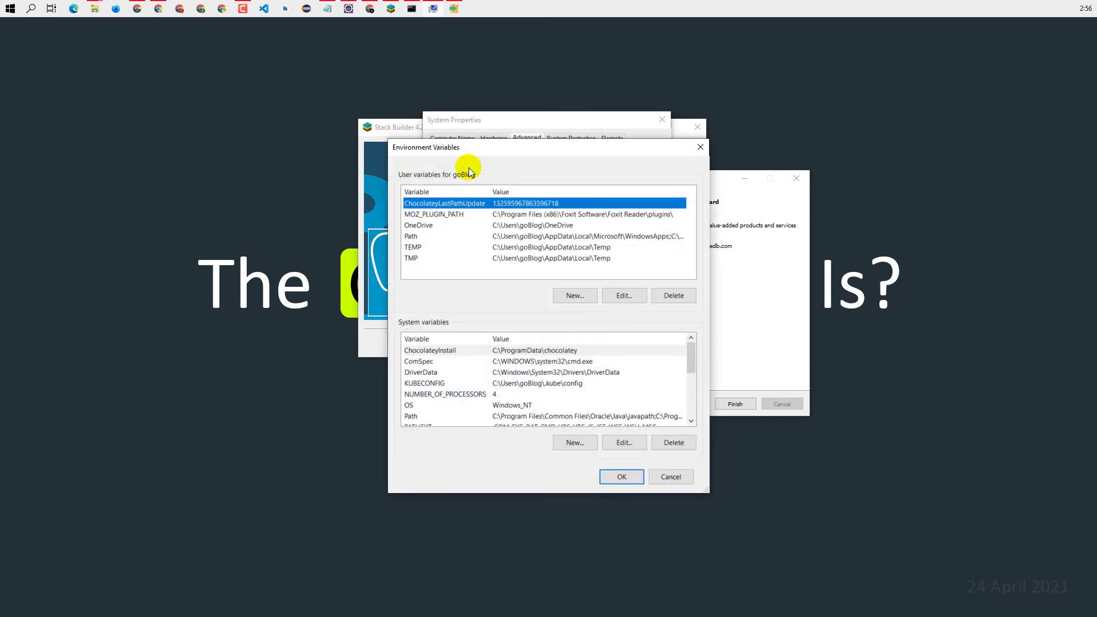
{"action": "left_click_drag", "start_coordinate": [486, 156], "coordinate": [483, 110]}
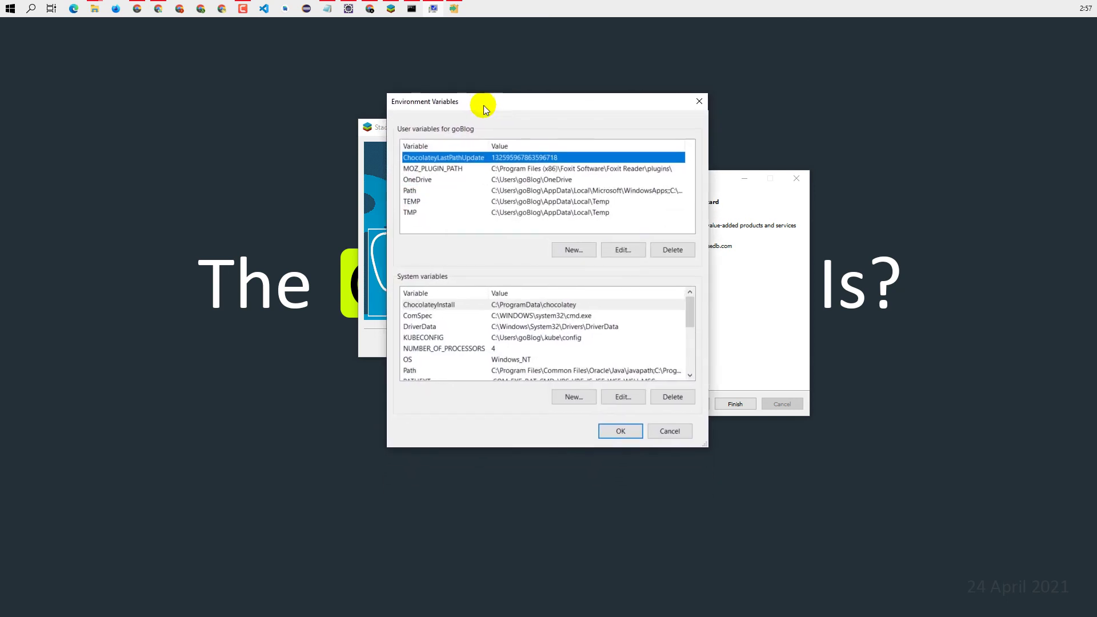
{"action": "left_click", "coordinate": [411, 223]}
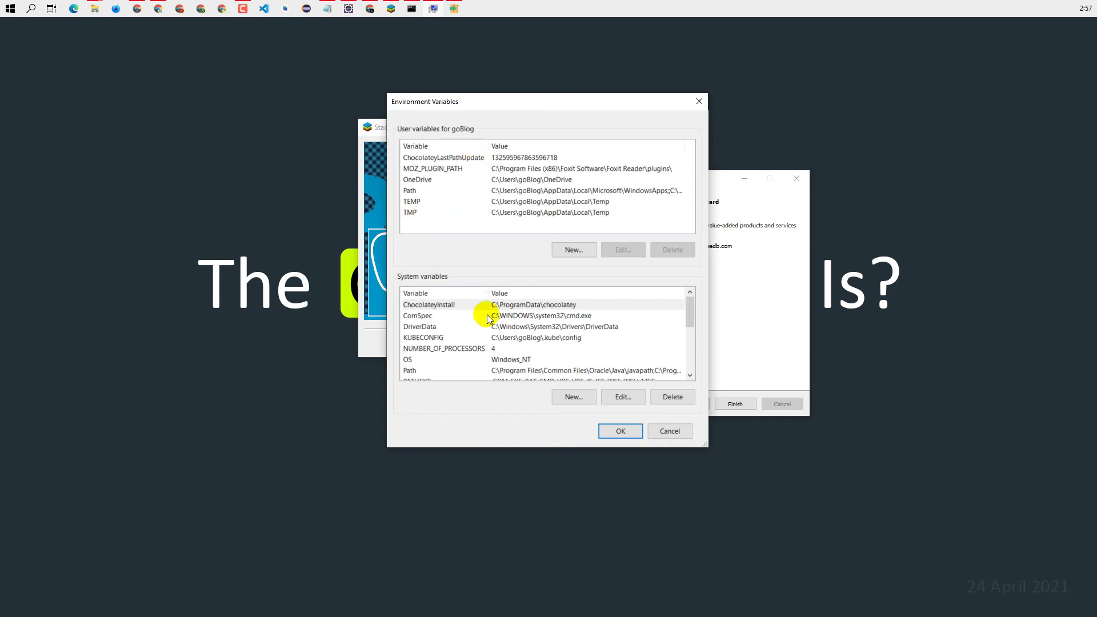
Add C:\Program Files\PostgreSQL\13\bin as a new entry in the system Path variable and confirm all the dialogs
{"action": "left_click_drag", "start_coordinate": [690, 316], "coordinate": [690, 373]}
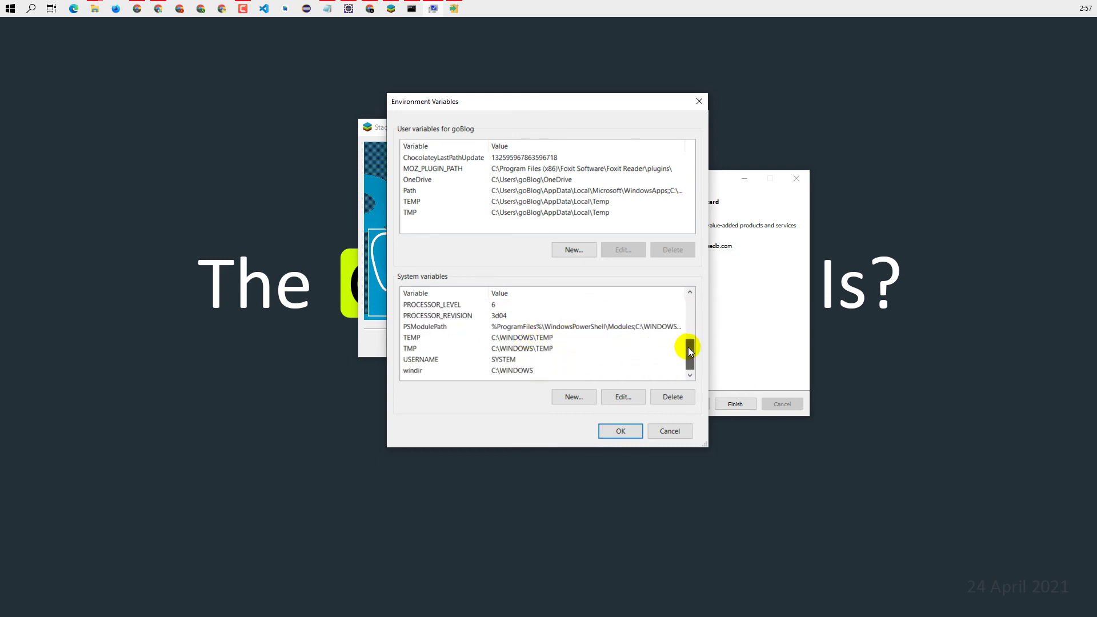
{"action": "left_click_drag", "start_coordinate": [691, 350], "coordinate": [691, 335]}
{"action": "left_click", "coordinate": [422, 317]}
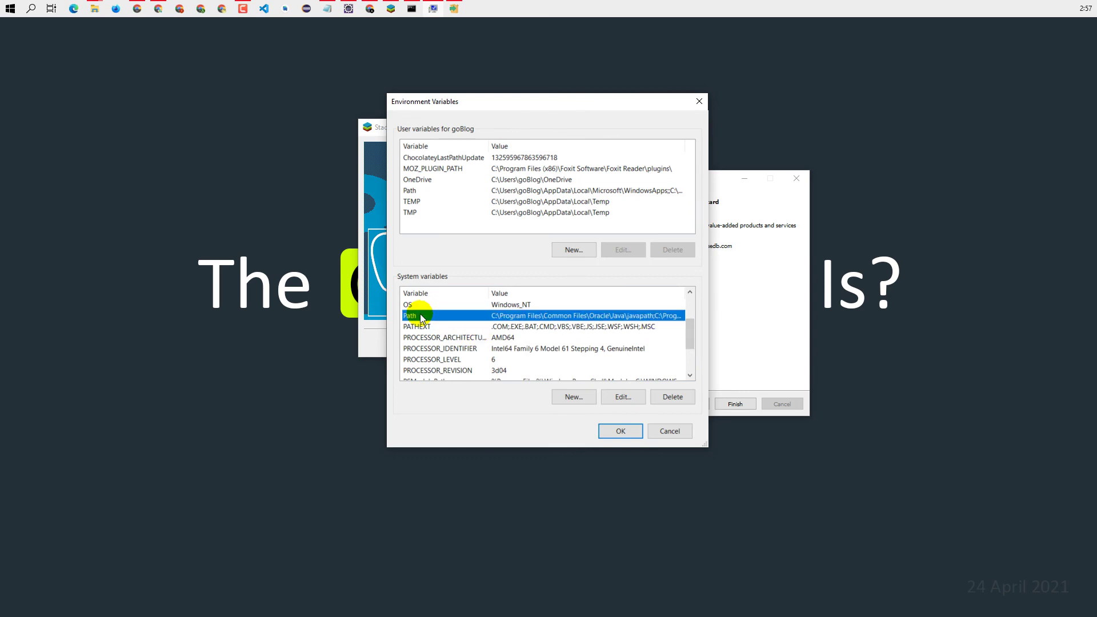
{"action": "double_click", "coordinate": [422, 316]}
{"action": "double_click", "coordinate": [445, 421]}
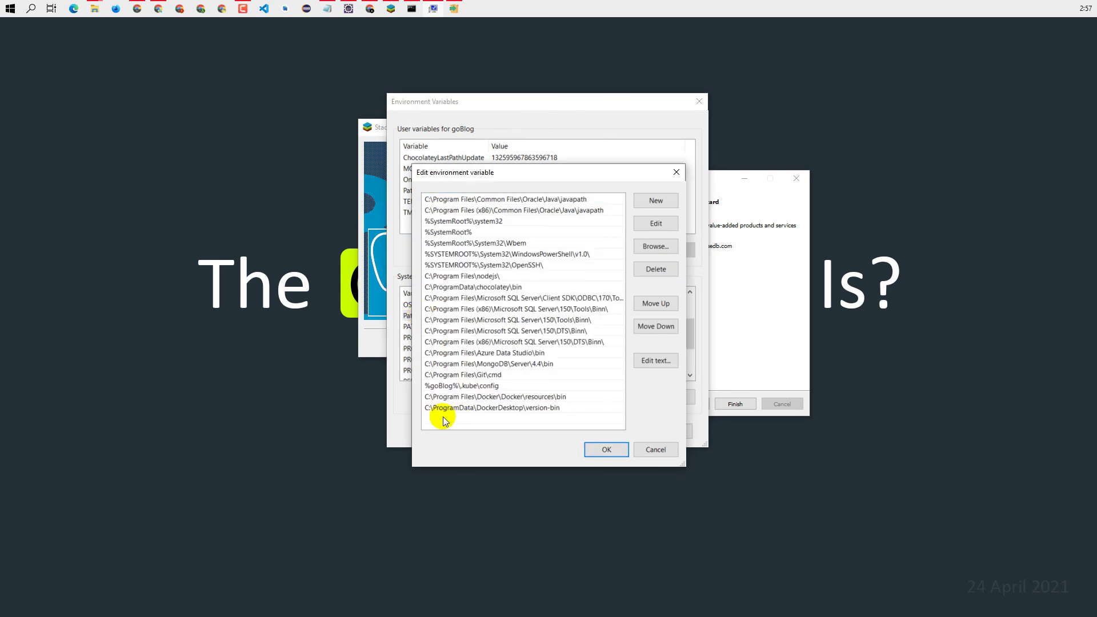
{"action": "key", "text": "ctrl+v"}
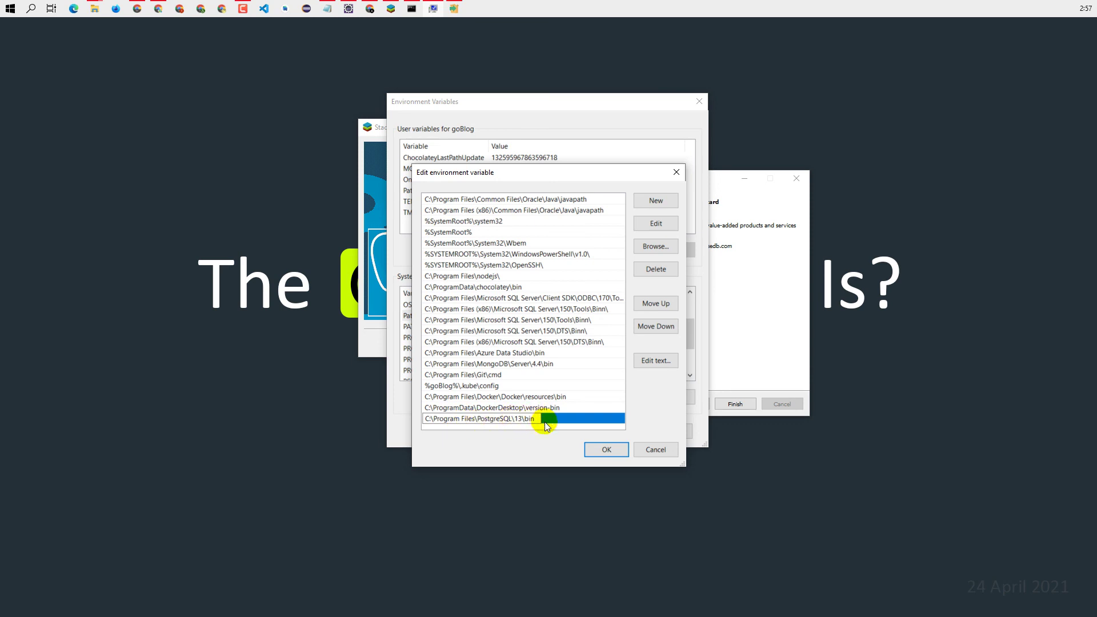
{"action": "left_click", "coordinate": [588, 400]}
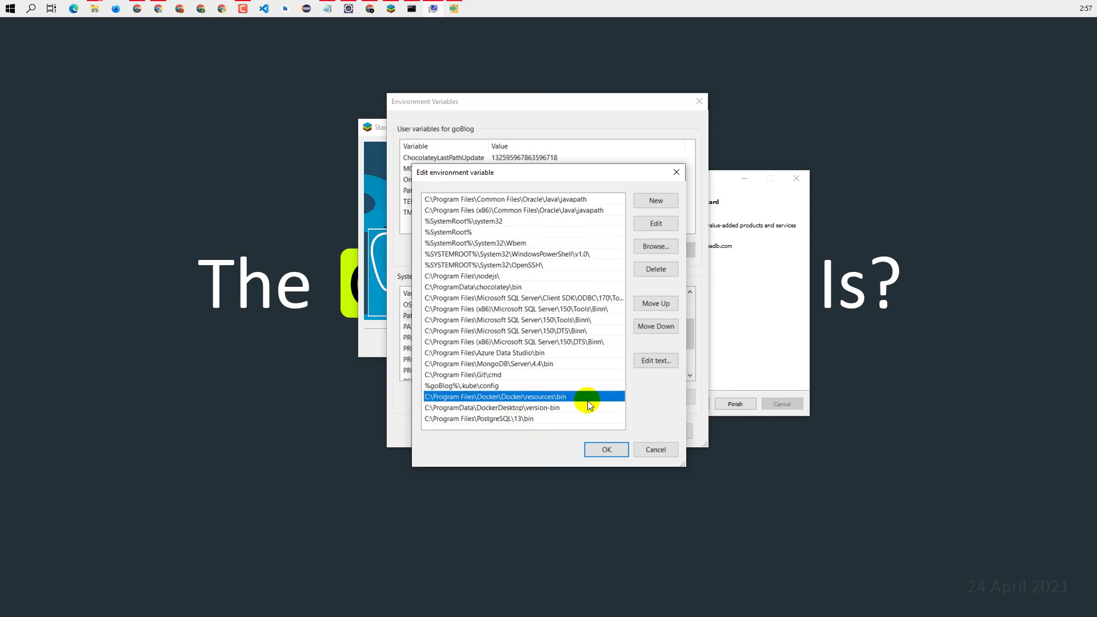
{"action": "left_click", "coordinate": [607, 450]}
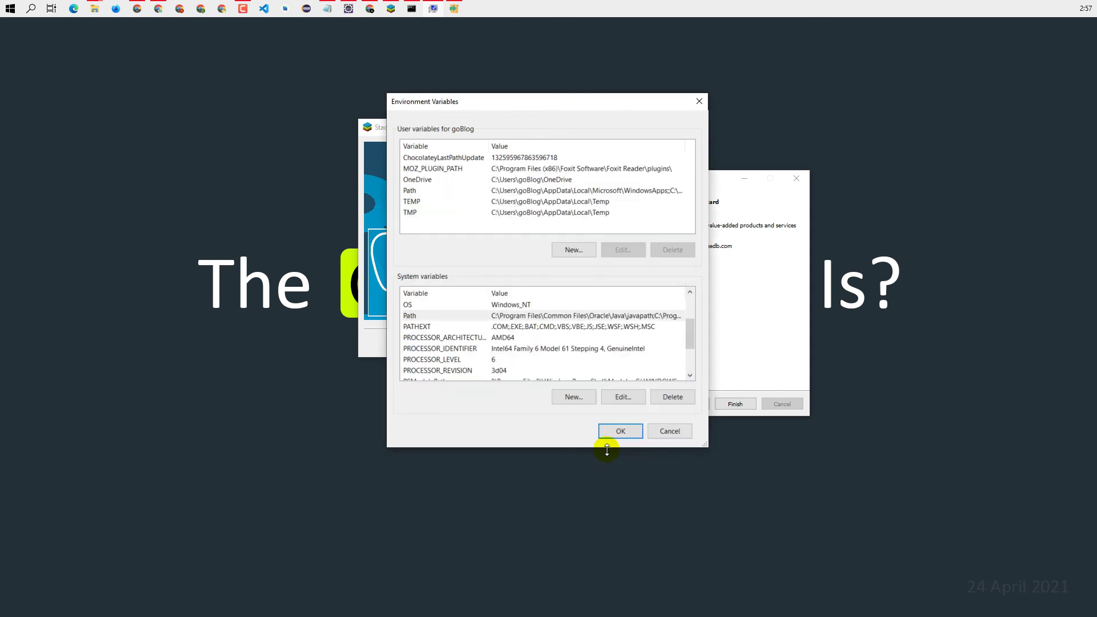
{"action": "left_click", "coordinate": [621, 431]}
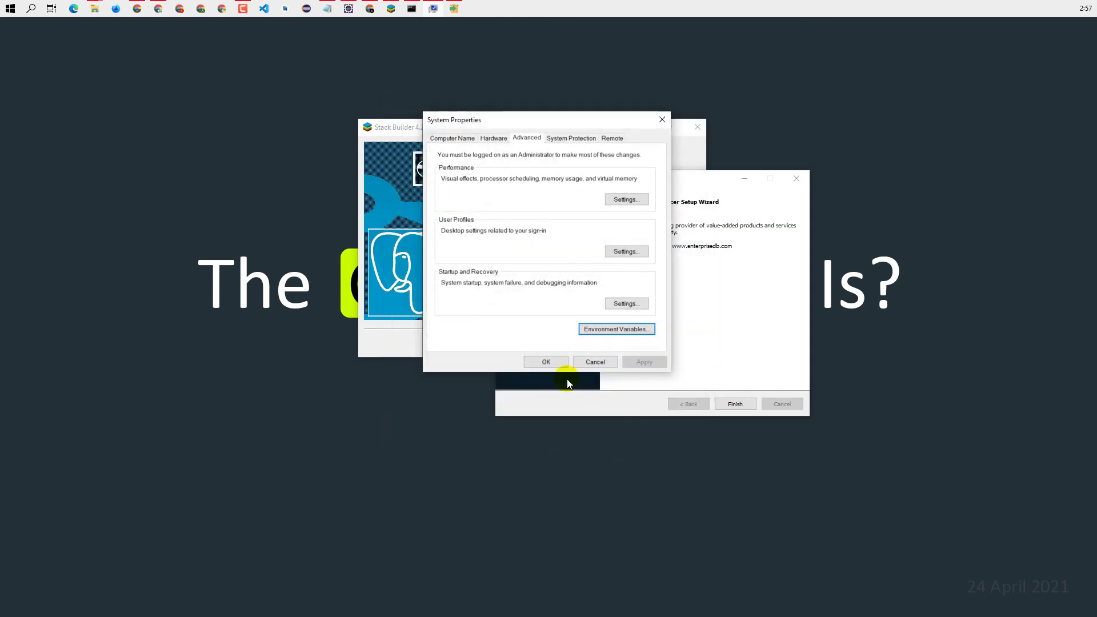
{"action": "left_click", "coordinate": [551, 362]}
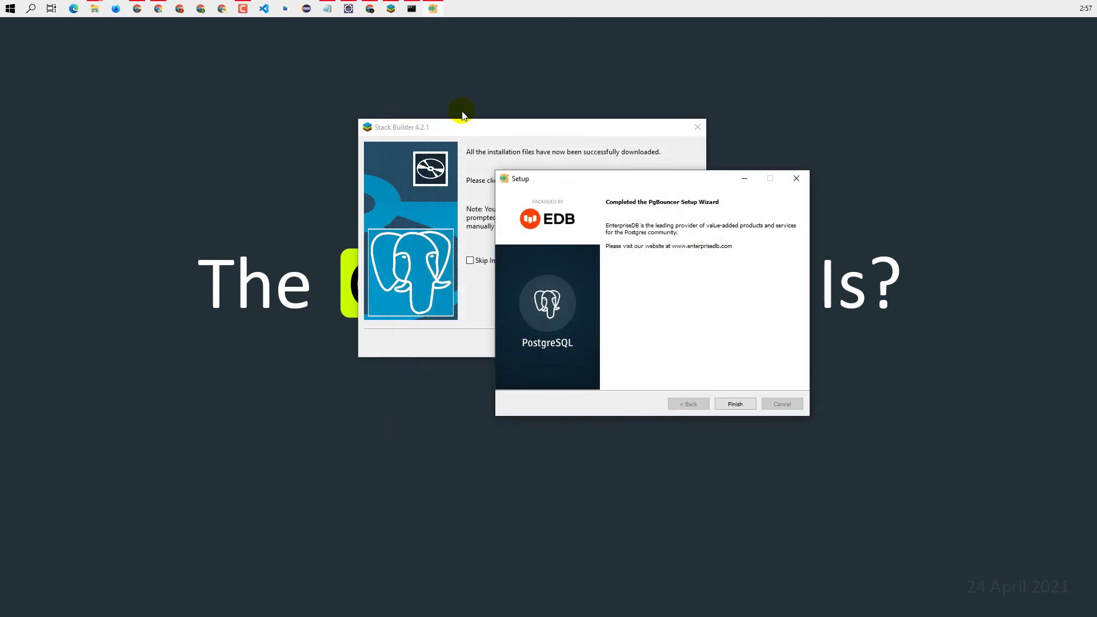
Finish the PgBouncer setup and close the Command Prompt session with exit
{"action": "left_click_drag", "start_coordinate": [605, 170], "coordinate": [669, 110]}
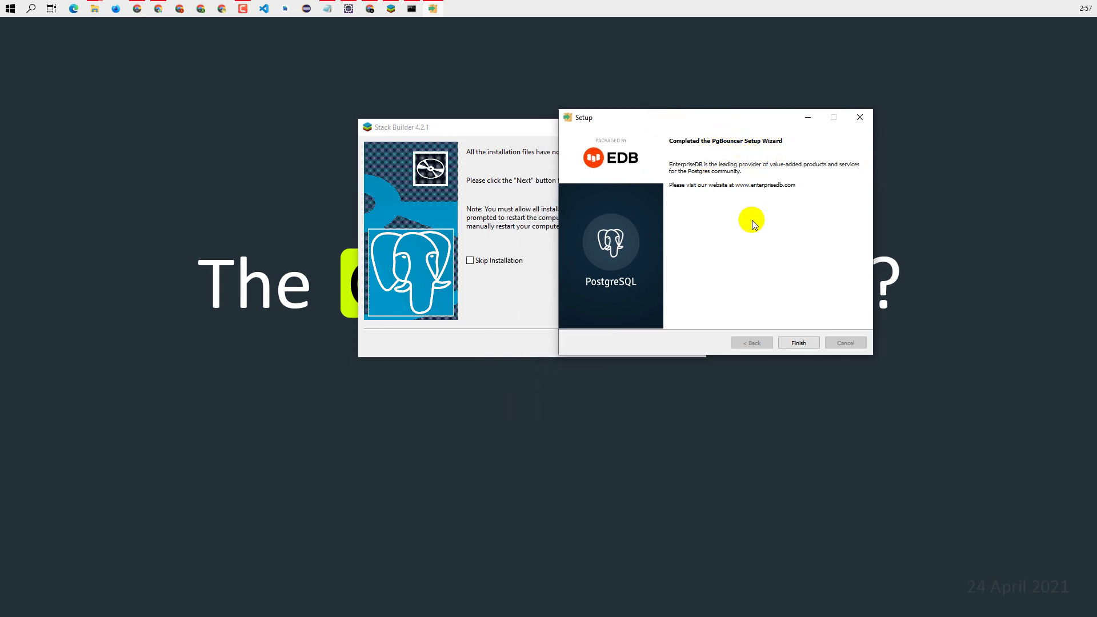
{"action": "left_click", "coordinate": [794, 345]}
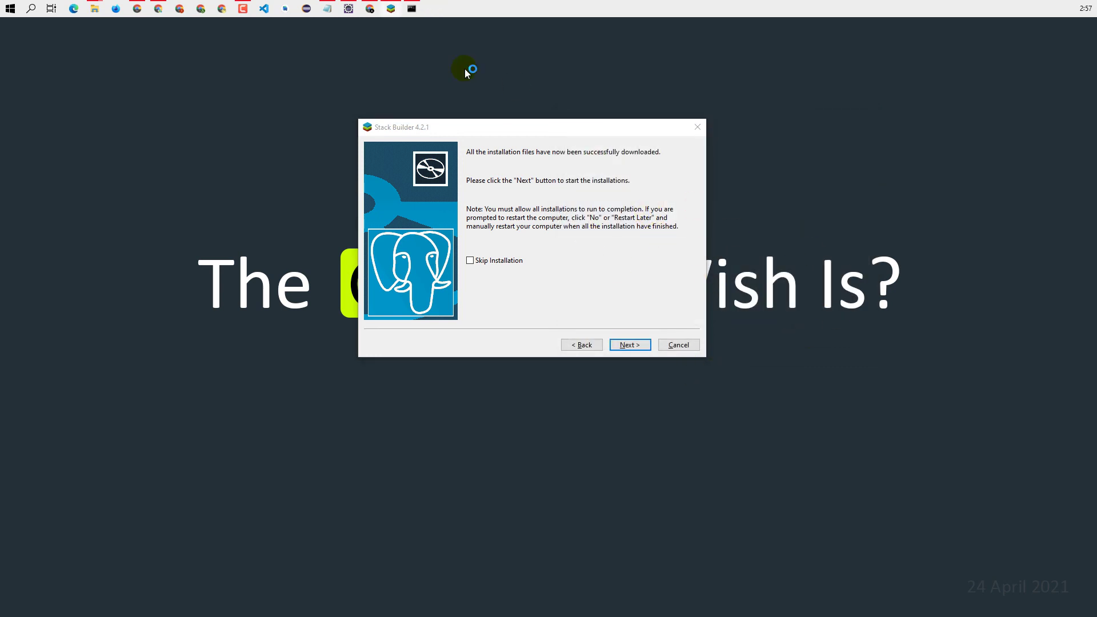
{"action": "left_click", "coordinate": [412, 8]}
{"action": "type", "text": "e"}
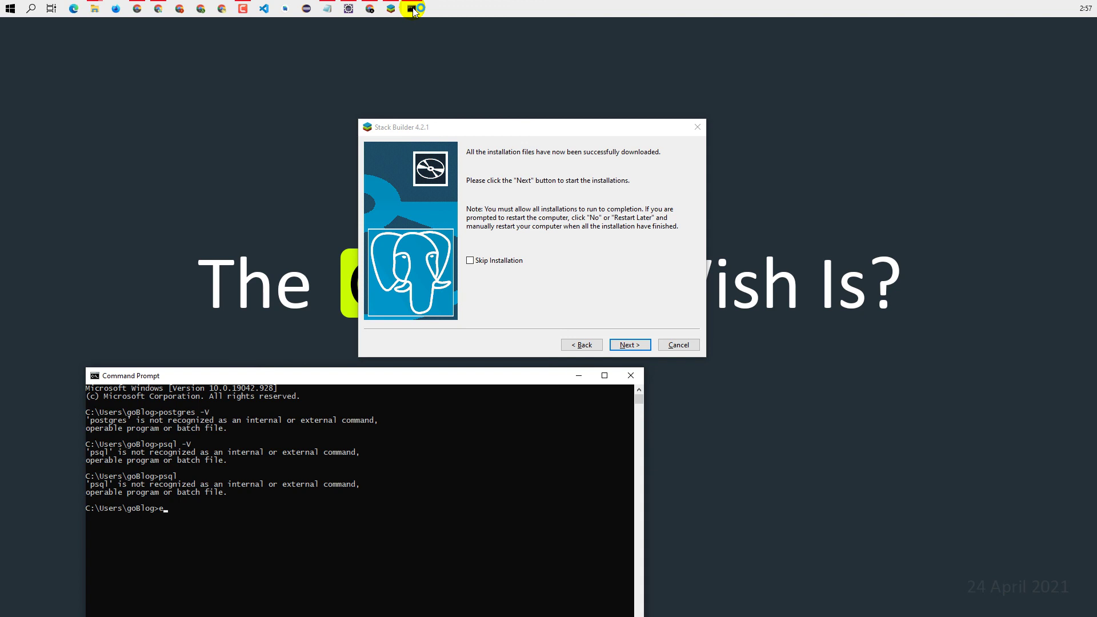
{"action": "type", "text": "xit"}
{"action": "key", "text": "Return"}
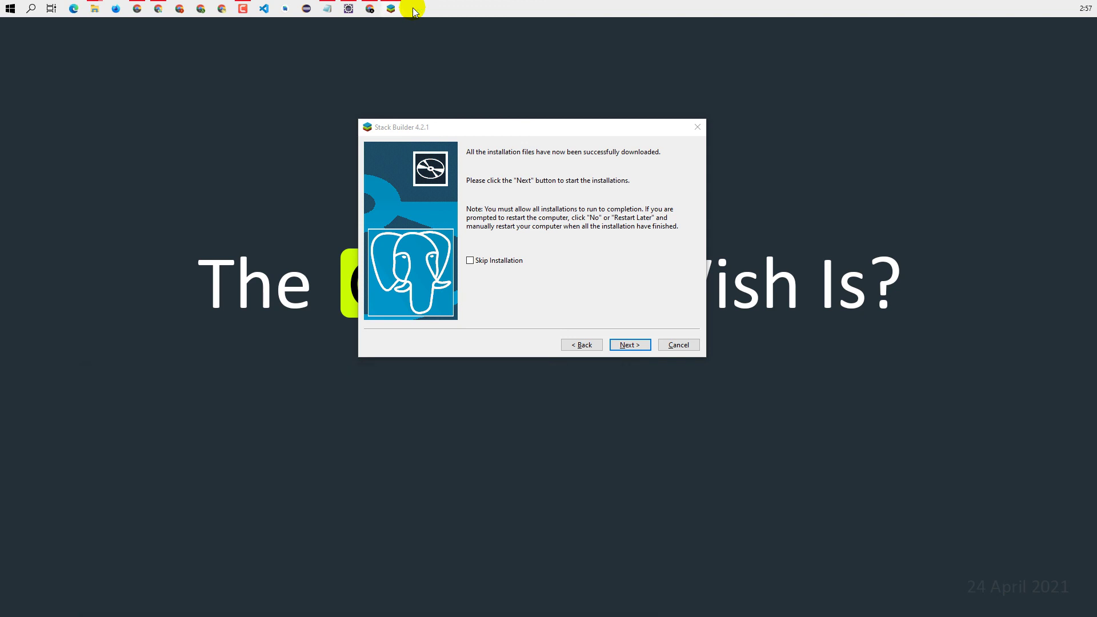
Open a new Command Prompt, place it near the middle of the screen, and check the PostgreSQL server version with postgres -V
{"action": "left_click", "coordinate": [10, 8]}
{"action": "type", "text": "cmd"}
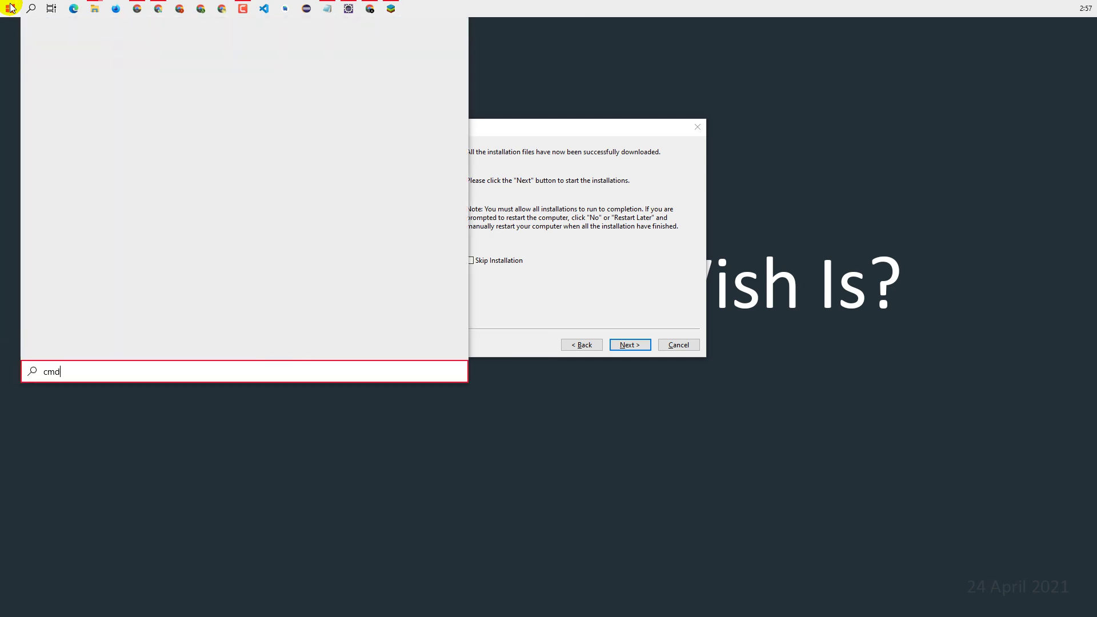
{"action": "key", "text": "Return"}
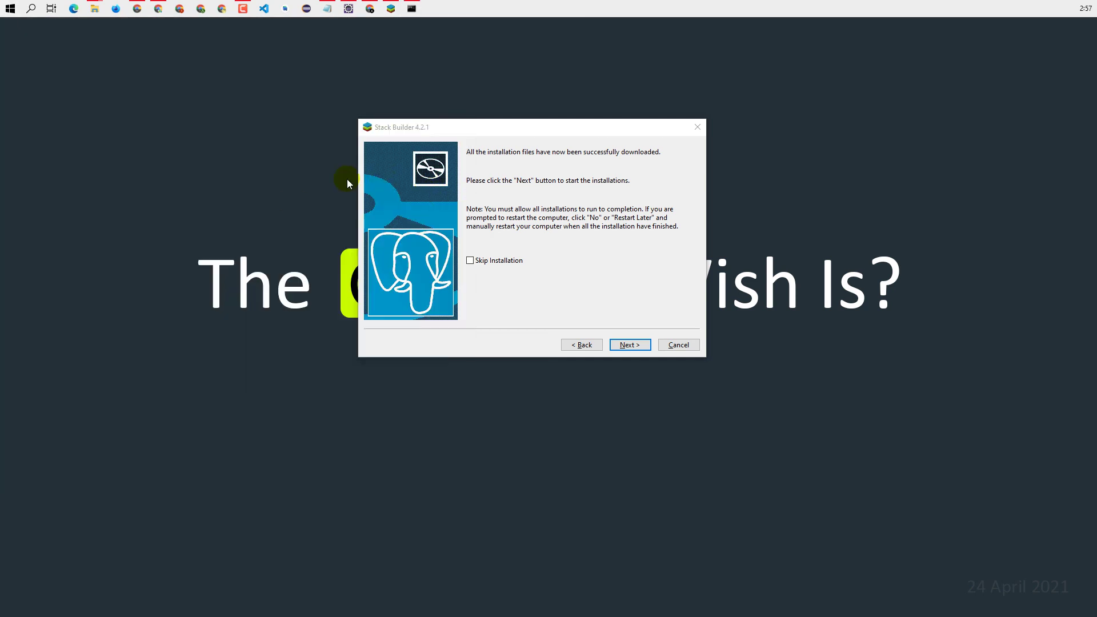
{"action": "left_click_drag", "start_coordinate": [23, 221], "coordinate": [824, 207]}
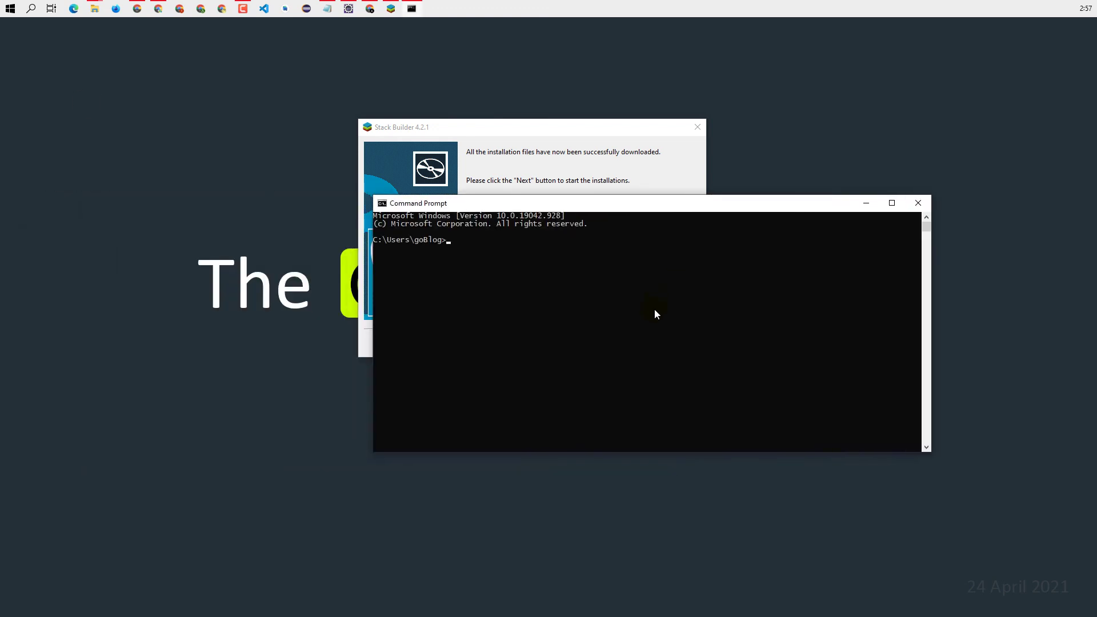
{"action": "type", "text": "postgres -V"}
{"action": "key", "text": "Return"}
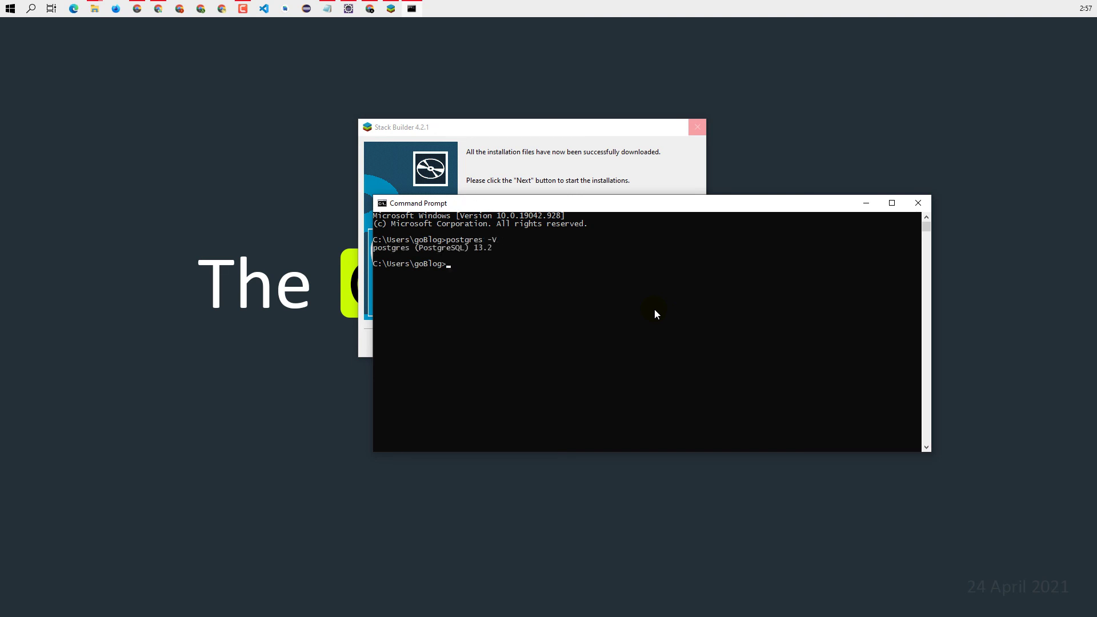
{"action": "left_click_drag", "start_coordinate": [501, 248], "coordinate": [355, 248]}
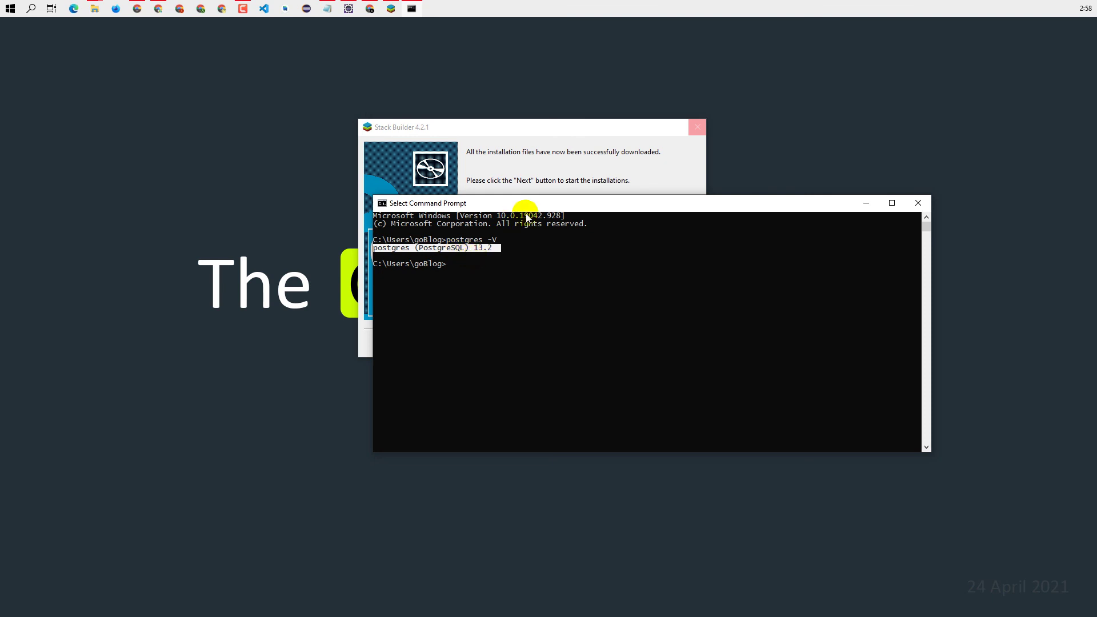
{"action": "left_click_drag", "start_coordinate": [543, 197], "coordinate": [423, 205]}
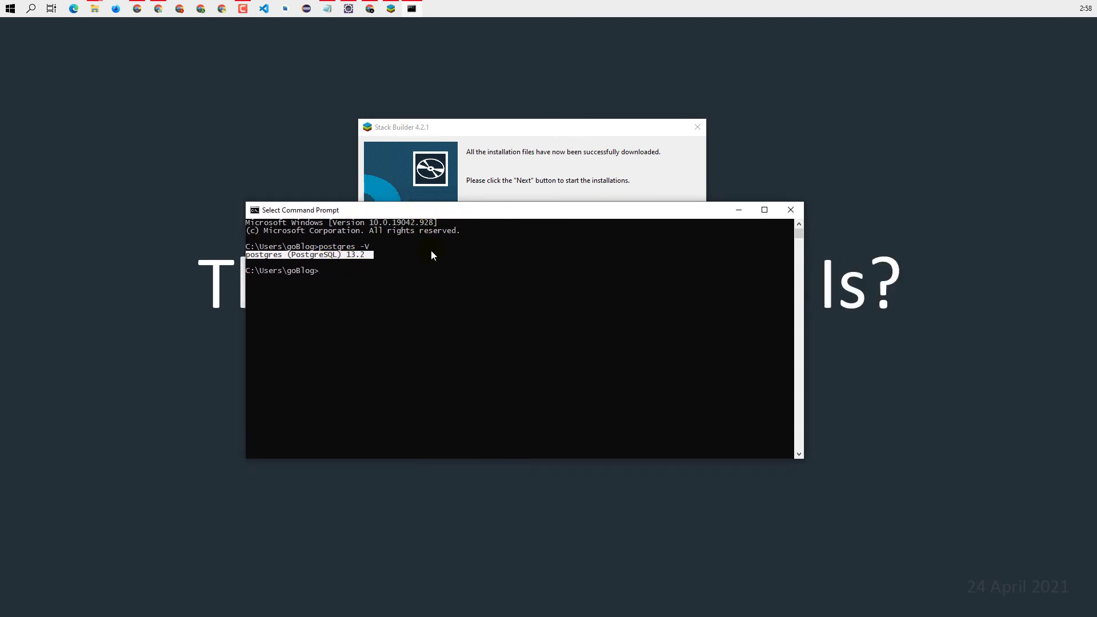
{"action": "left_click", "coordinate": [435, 272]}
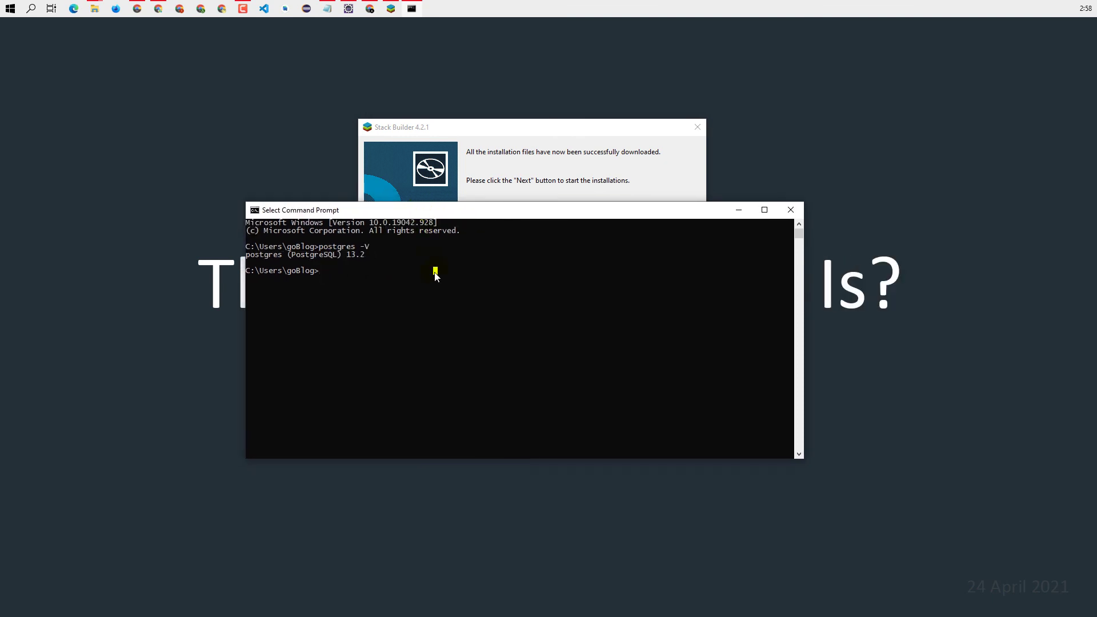
Check the psql client version with psql -V and close the Command Prompt session with exit
{"action": "type", "text": "psql -V"}
{"action": "key", "text": "Return"}
{"action": "mouse_move", "coordinate": [358, 289]}
{"action": "left_mouse_down"}
{"action": "mouse_move", "coordinate": [260, 285]}
{"action": "mouse_move", "coordinate": [349, 275]}
{"action": "left_mouse_up"}
{"action": "left_click", "coordinate": [400, 307]}
{"action": "type", "text": "exit"}
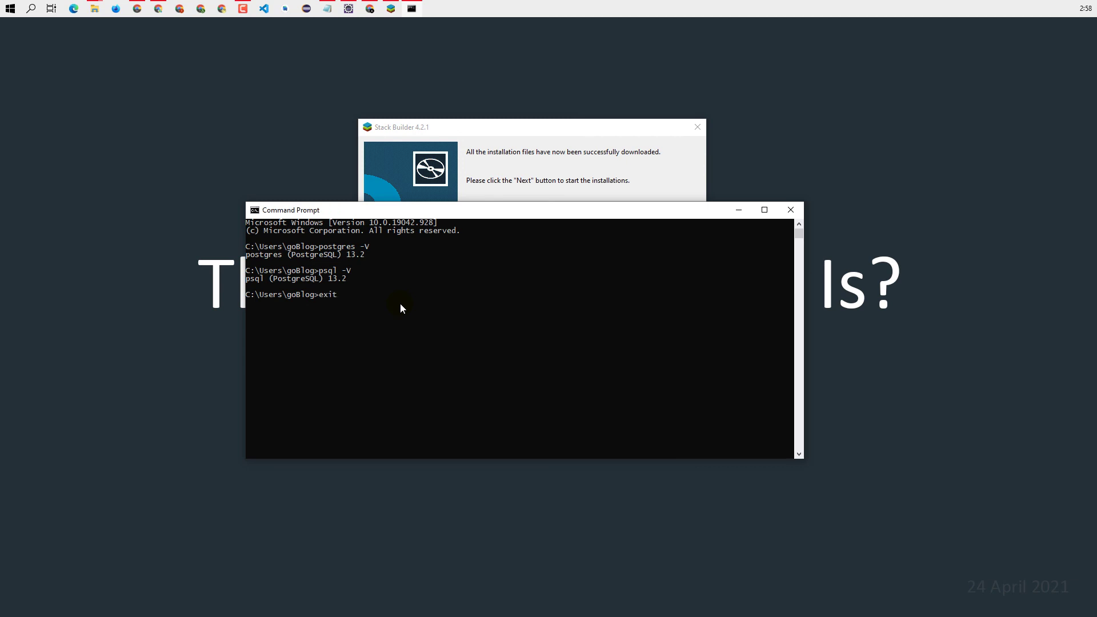
{"action": "key", "text": "Return"}
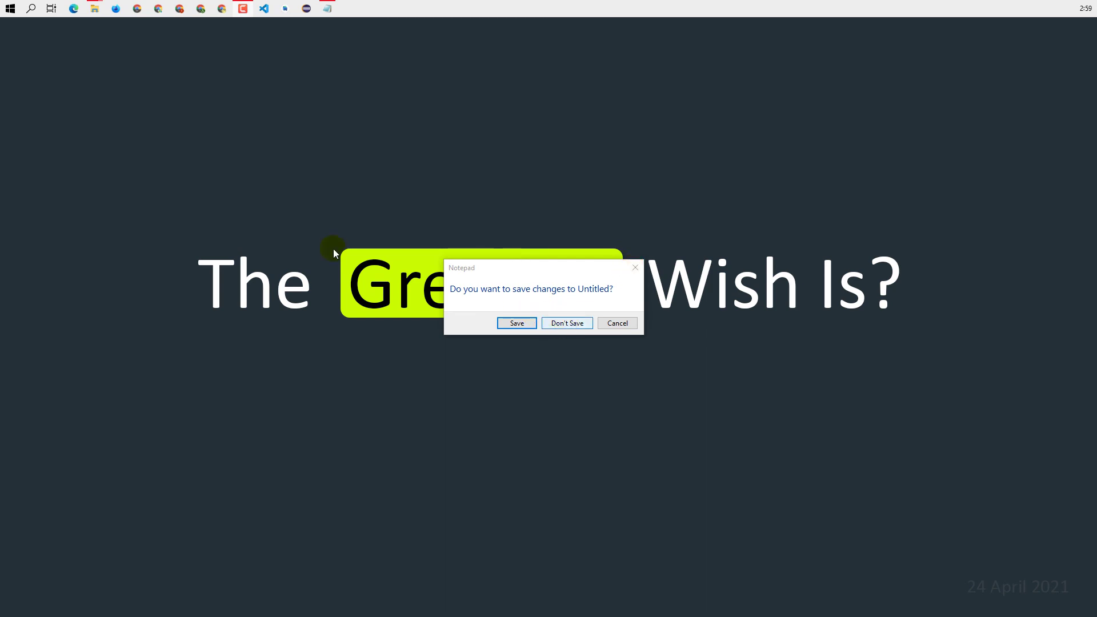
{"action": "mouse_move", "coordinate": [5, 152]}
{"action": "left_click_drag", "start_coordinate": [5, 151], "coordinate": [399, 419]}
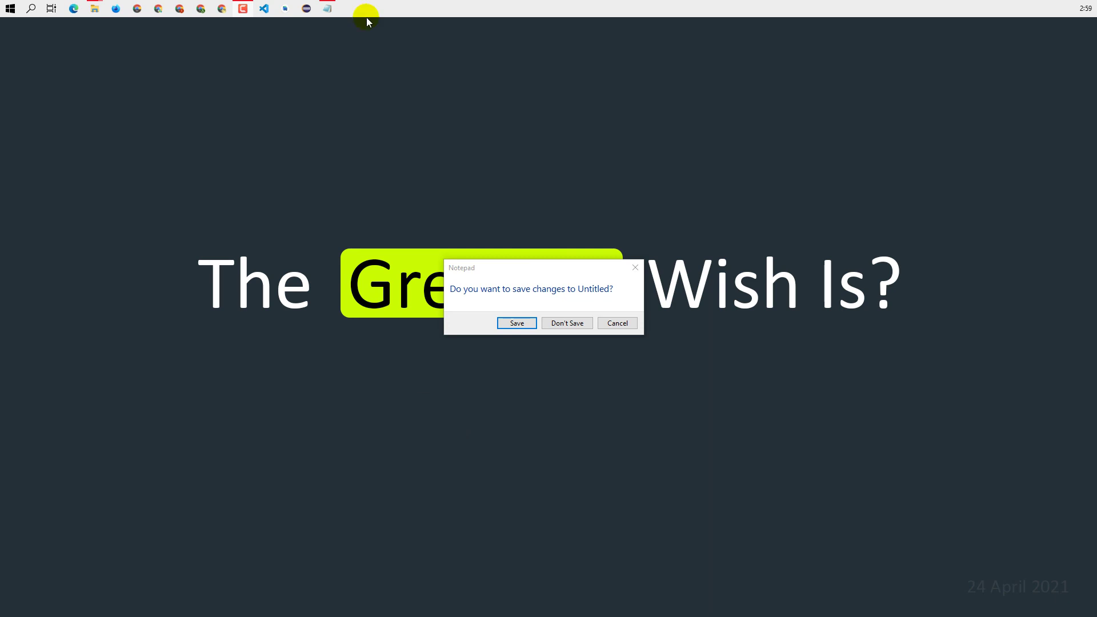
Dismiss Notepad's save prompt without saving or discarding, and bring the untitled PostgreSQL Tutorial note back into view
{"action": "left_click", "coordinate": [634, 269]}
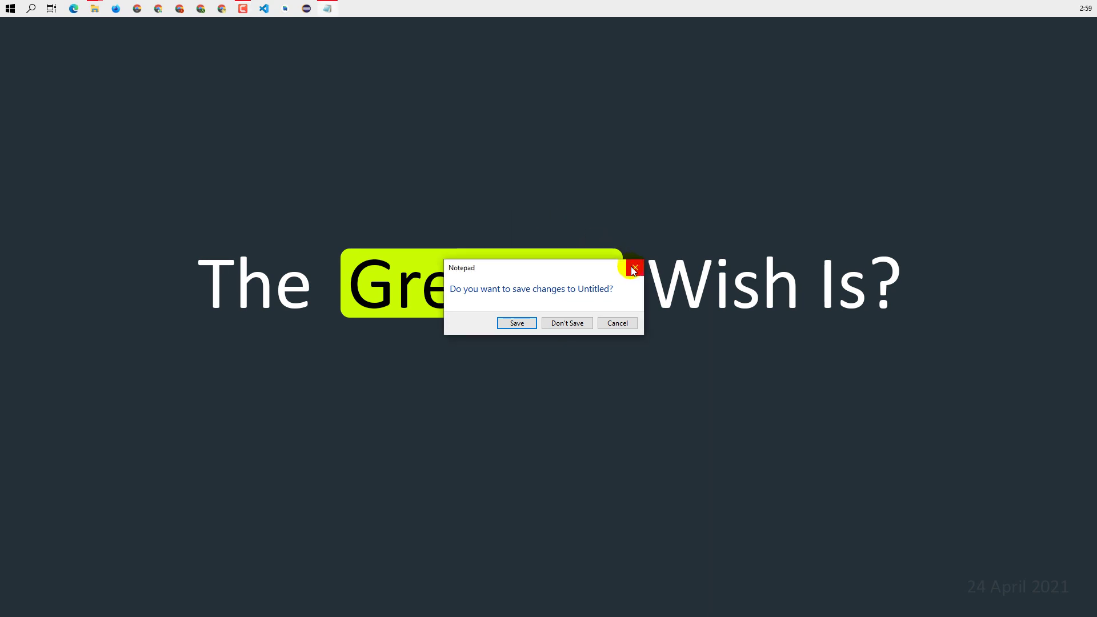
{"action": "left_click", "coordinate": [634, 270]}
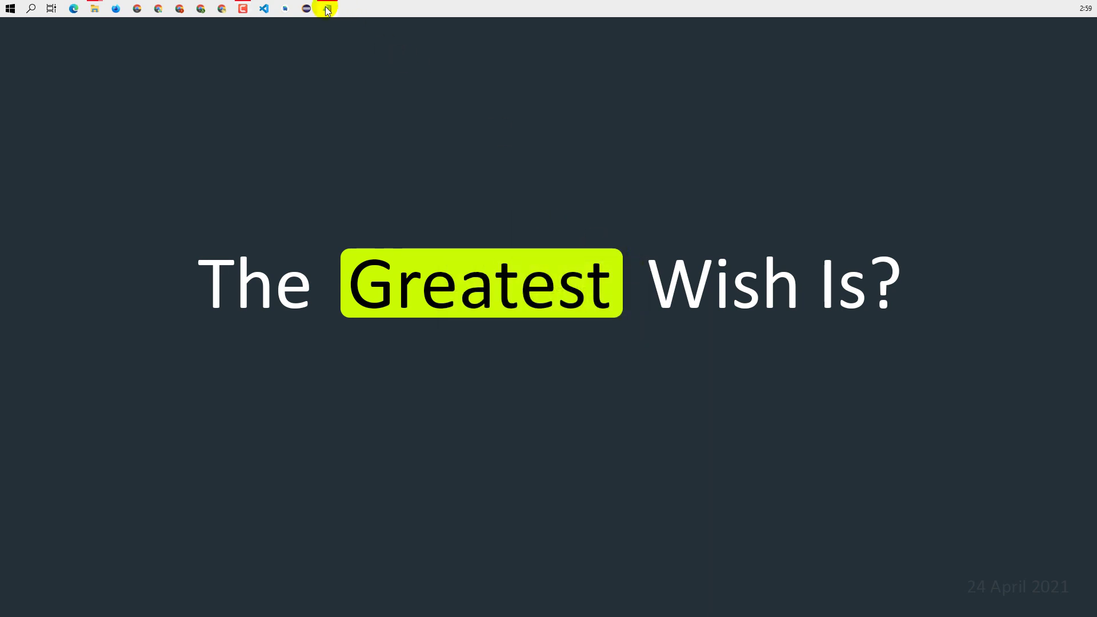
{"action": "left_click", "coordinate": [328, 10]}
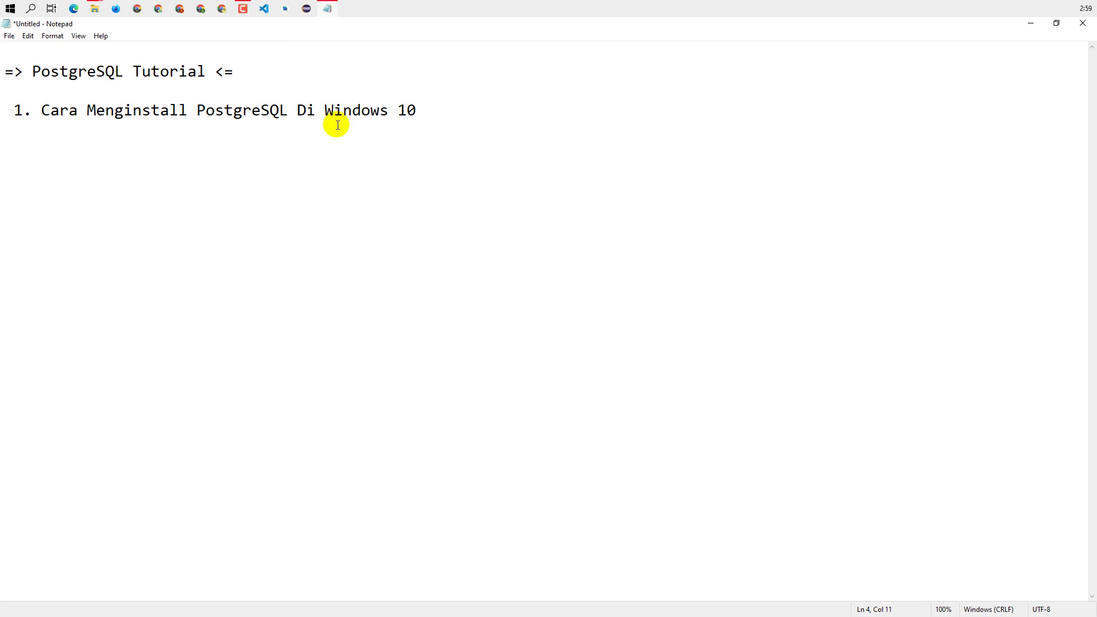